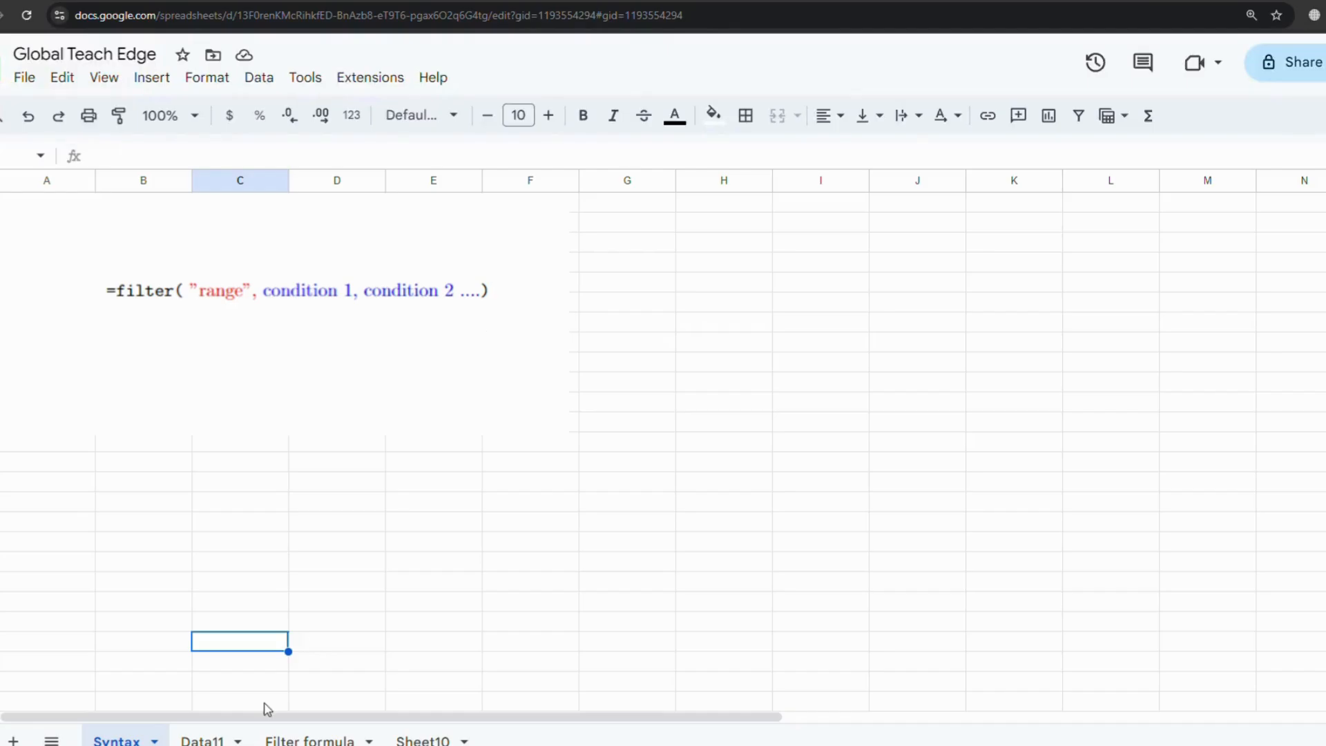
- Examine the player statistics and column headings on the Data11 sheet
left_click(202, 739)
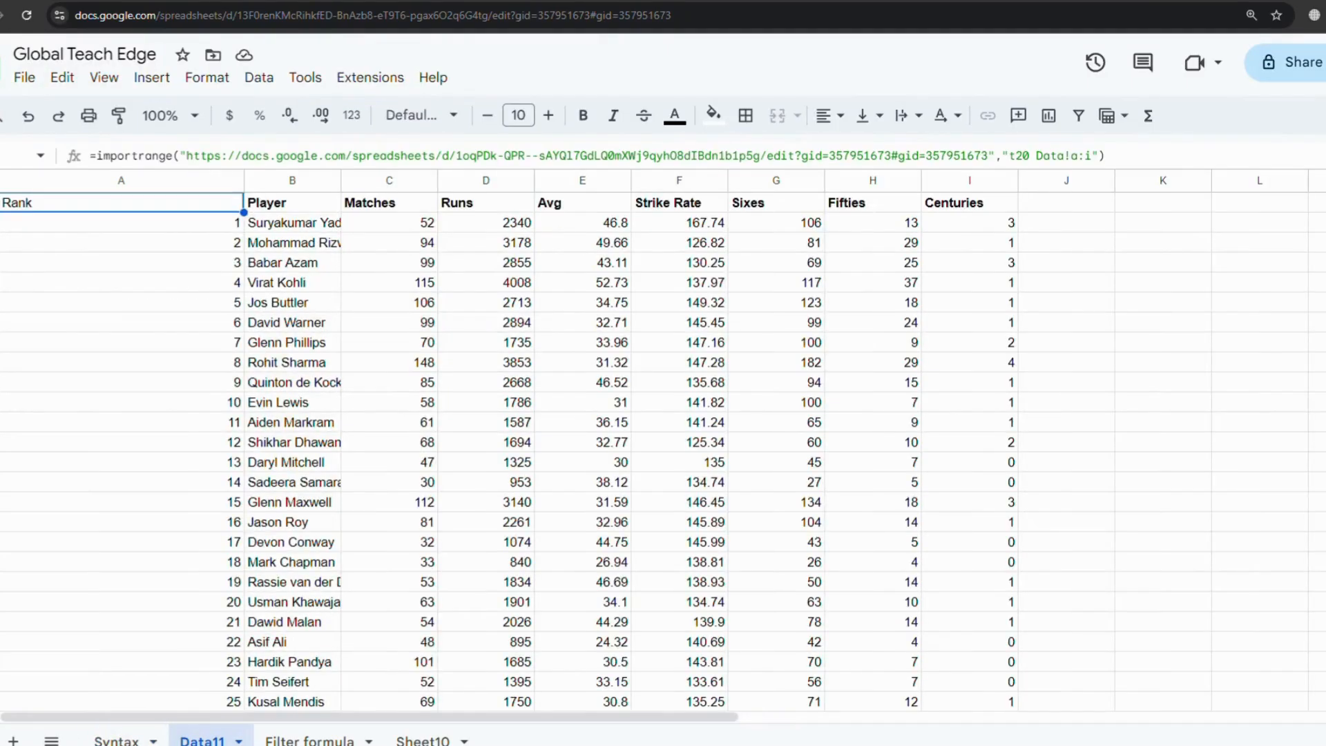
left_click(338, 621)
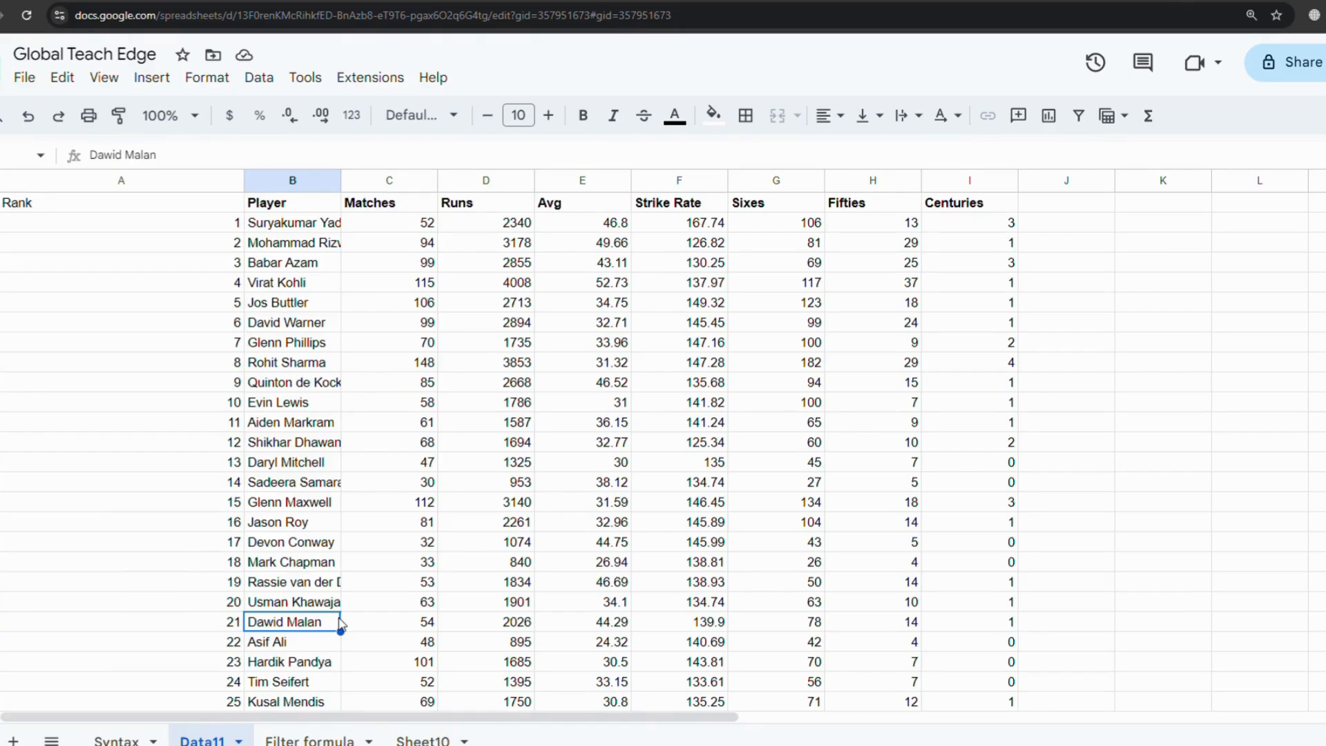
key("Down")
key("Down")
key("Down")
key("Down")
key("Down")
key("Down")
key("Down")
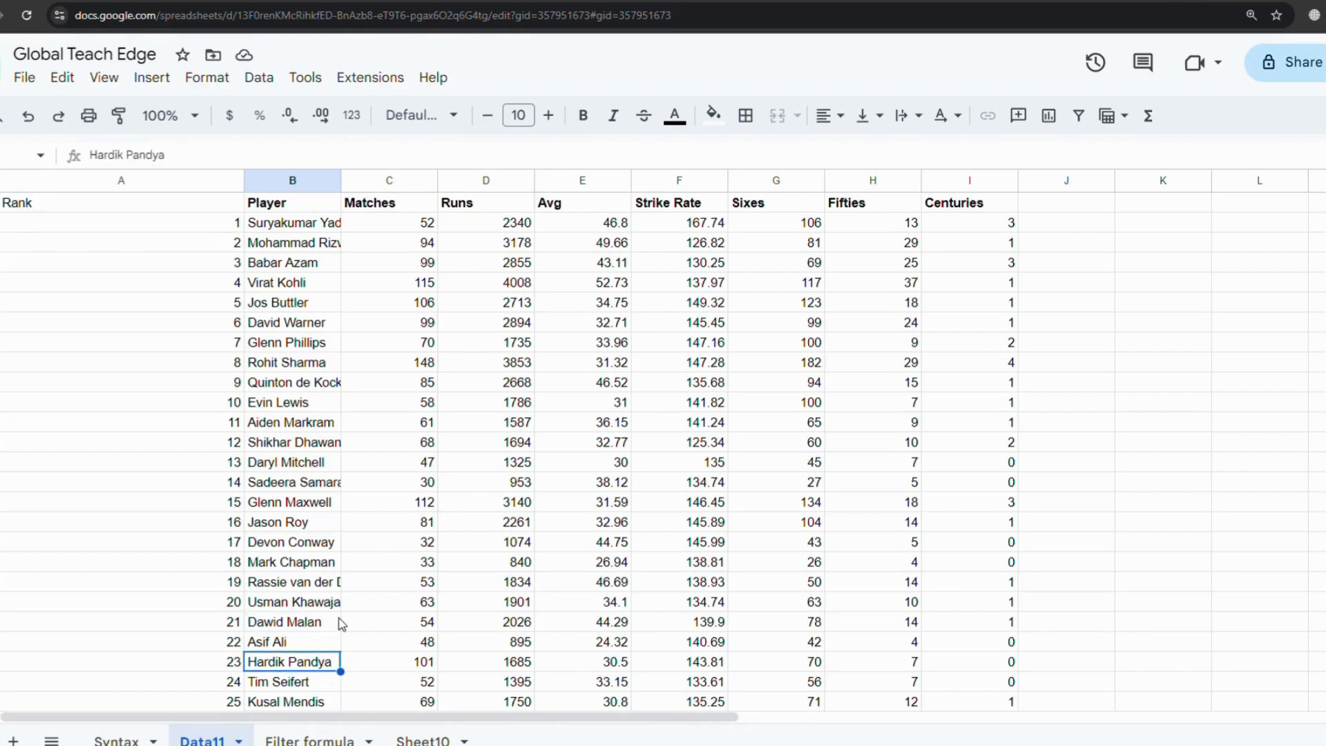
key("Up")
key("Up")
key("Up")
key("Up")
key("Up")
key("Up")
key("Up")
key("Up")
key("Up")
key("Up")
key("Up")
key("Up")
key("Up")
key("Up")
key("Up")
key("Up")
key("Up")
key("Up")
key("Up")
key("Up")
key("Up")
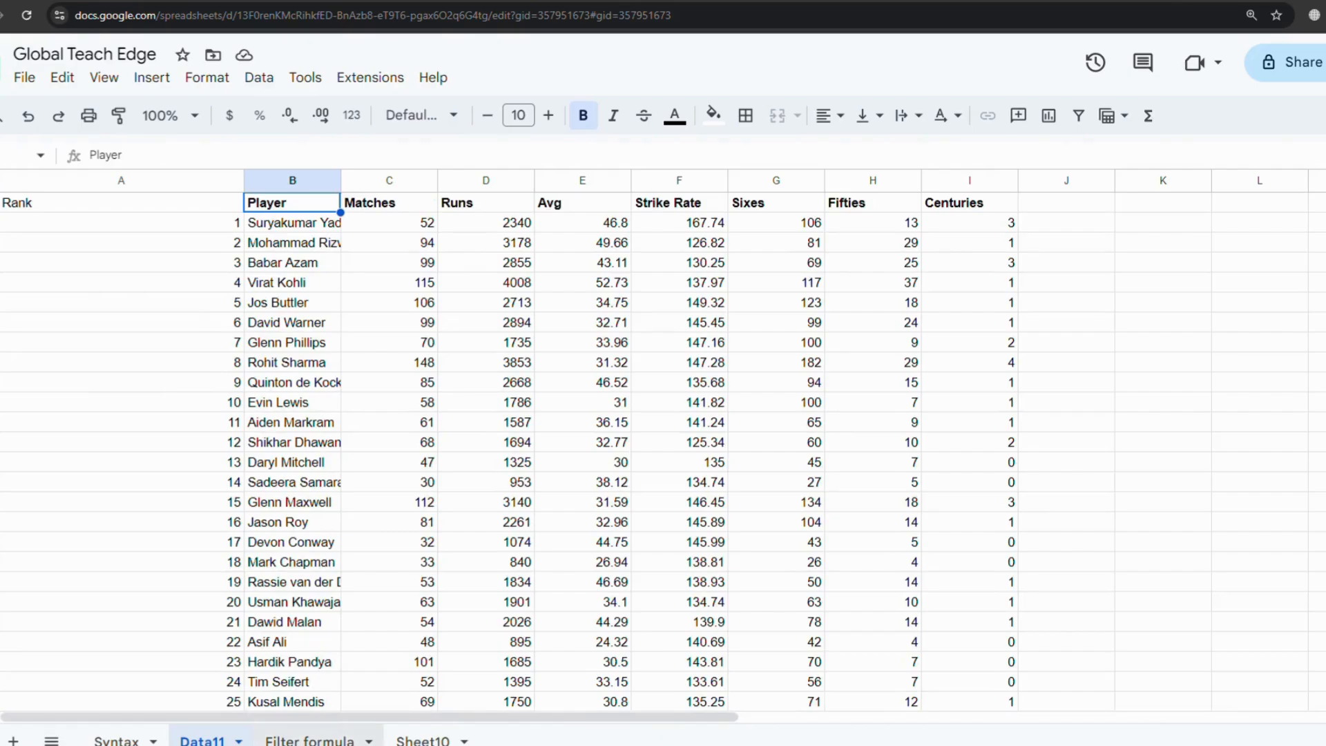
- In cell A3 of the Filter formula sheet, start a FILTER formula with the Data11 Player column as absolute range $B:$B
left_click(310, 739)
left_click(220, 476)
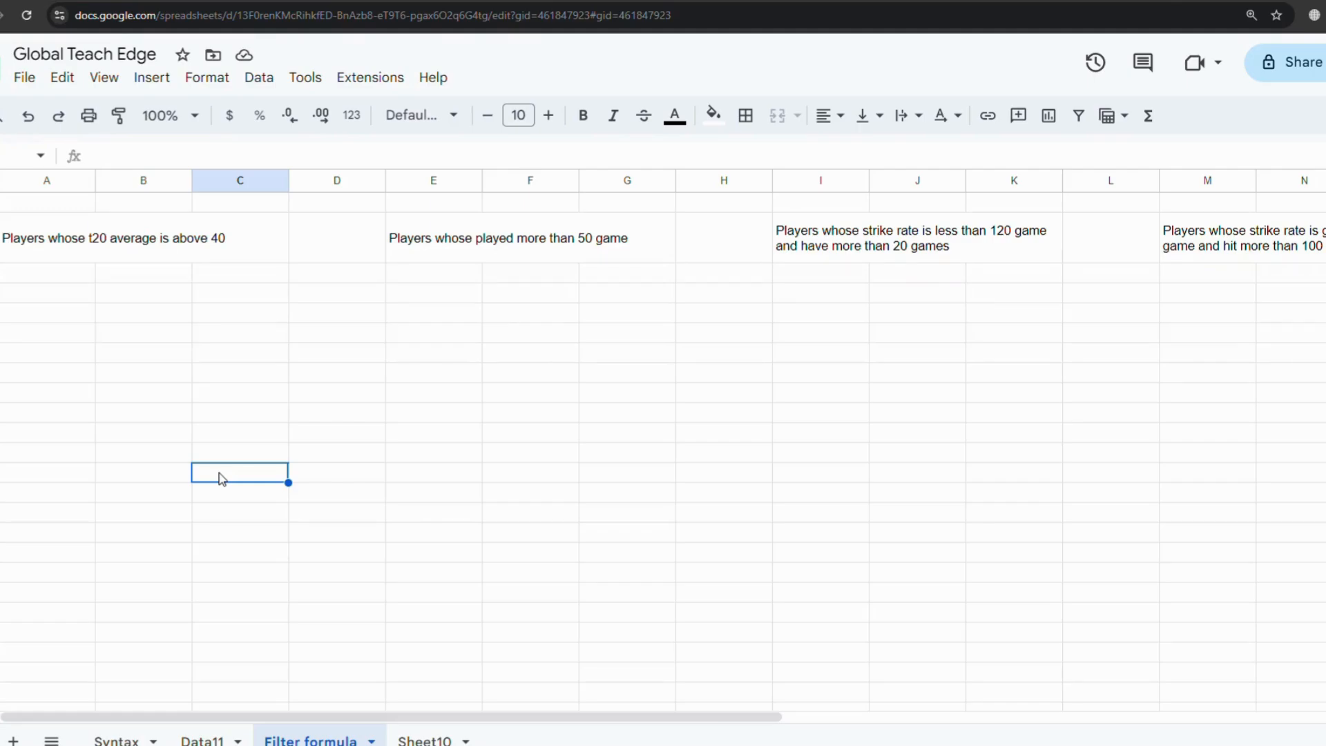
left_click(50, 276)
type("=fil")
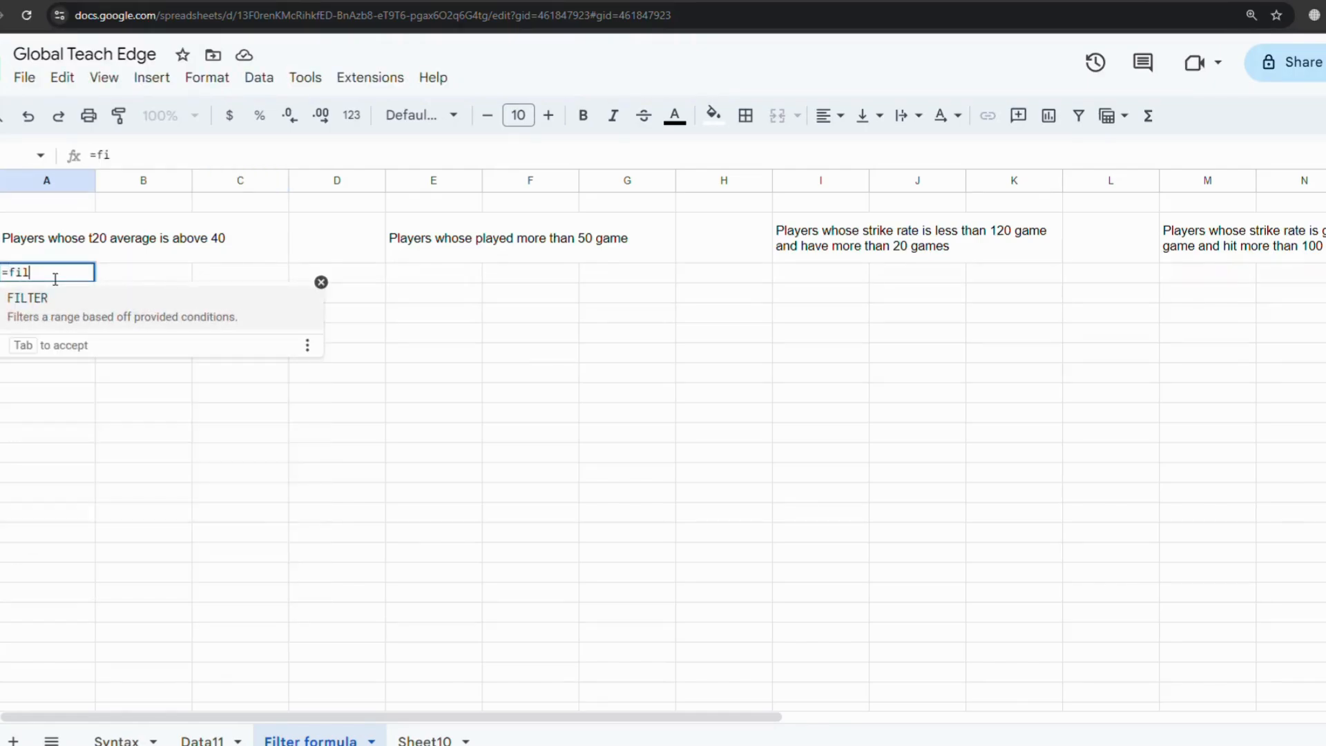
type("ter(")
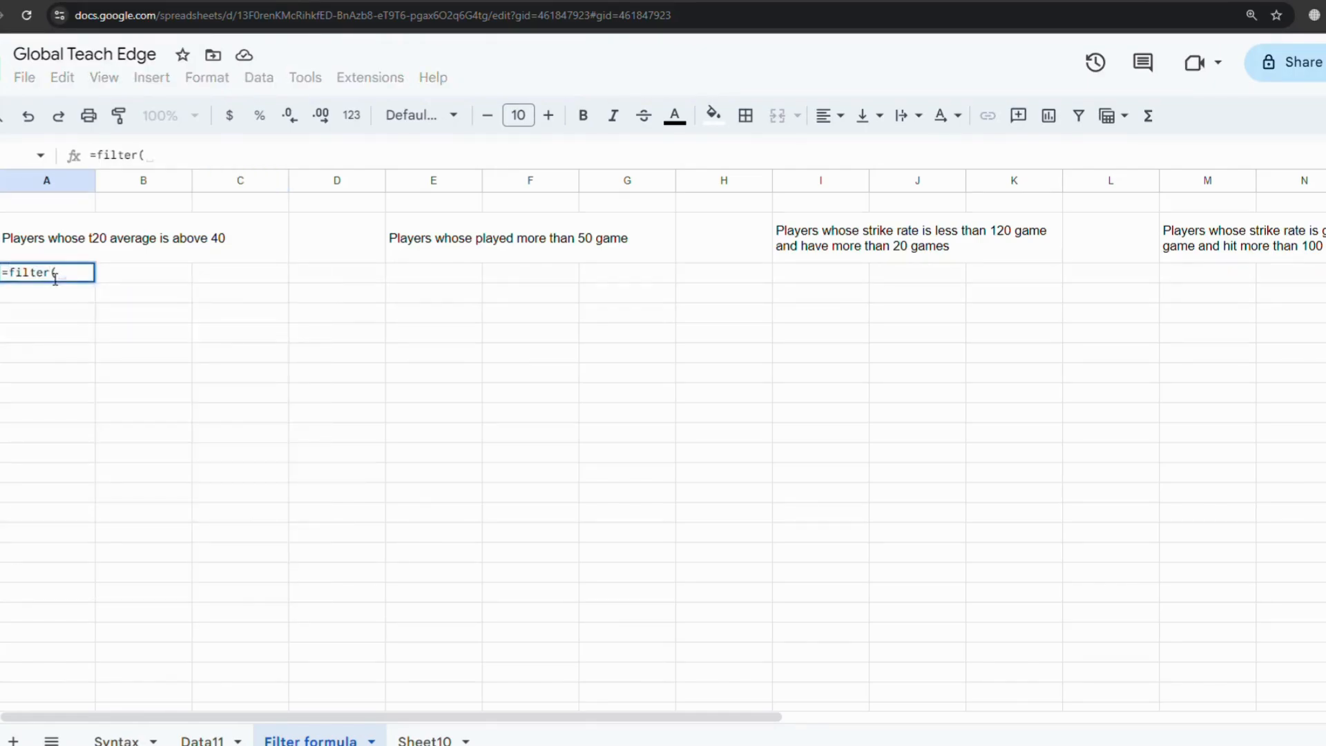
left_click(201, 736)
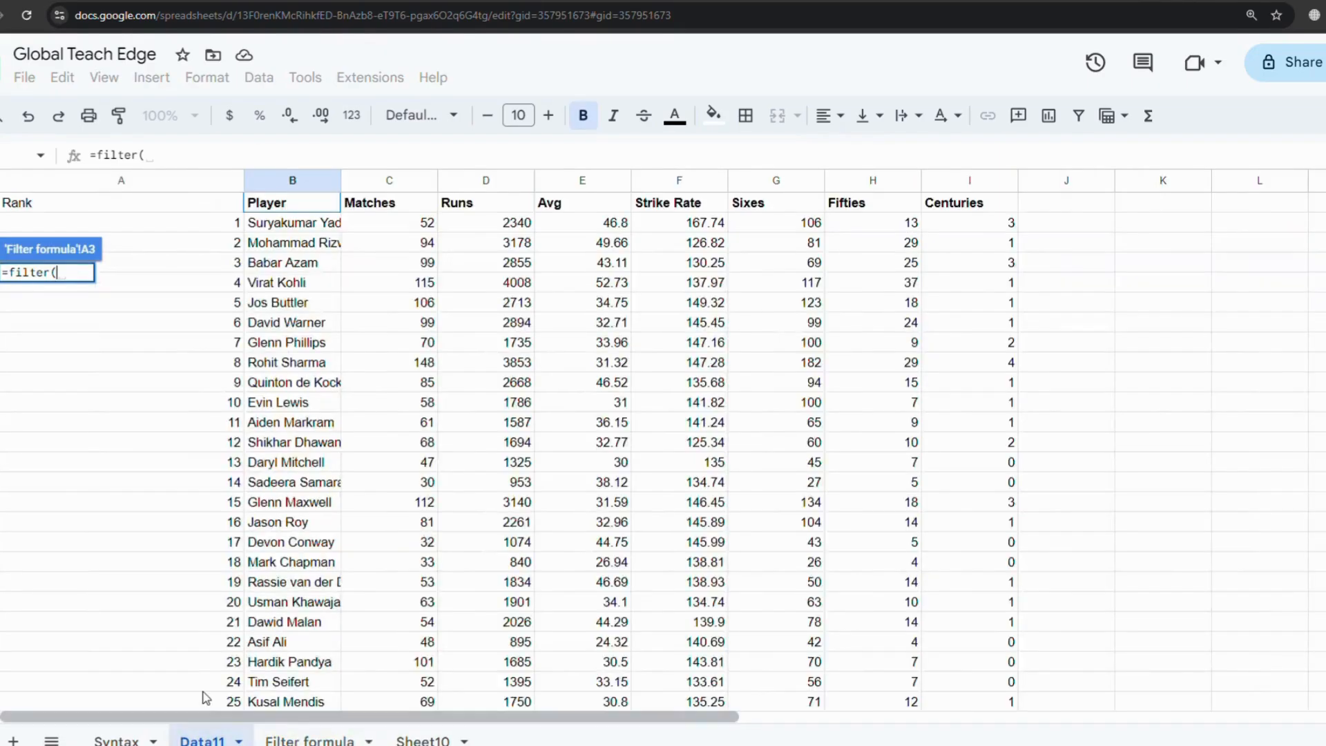
left_click(281, 181)
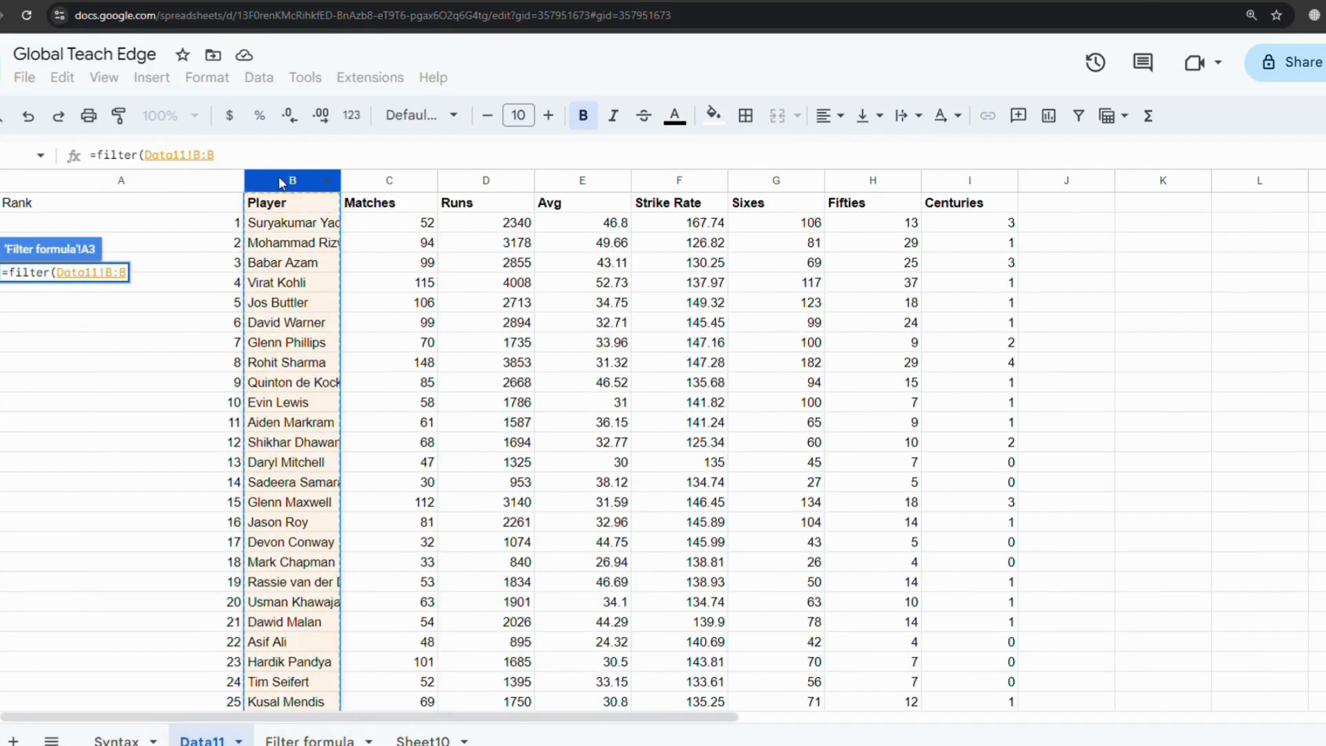
key("F4")
left_click(253, 155)
type(",")
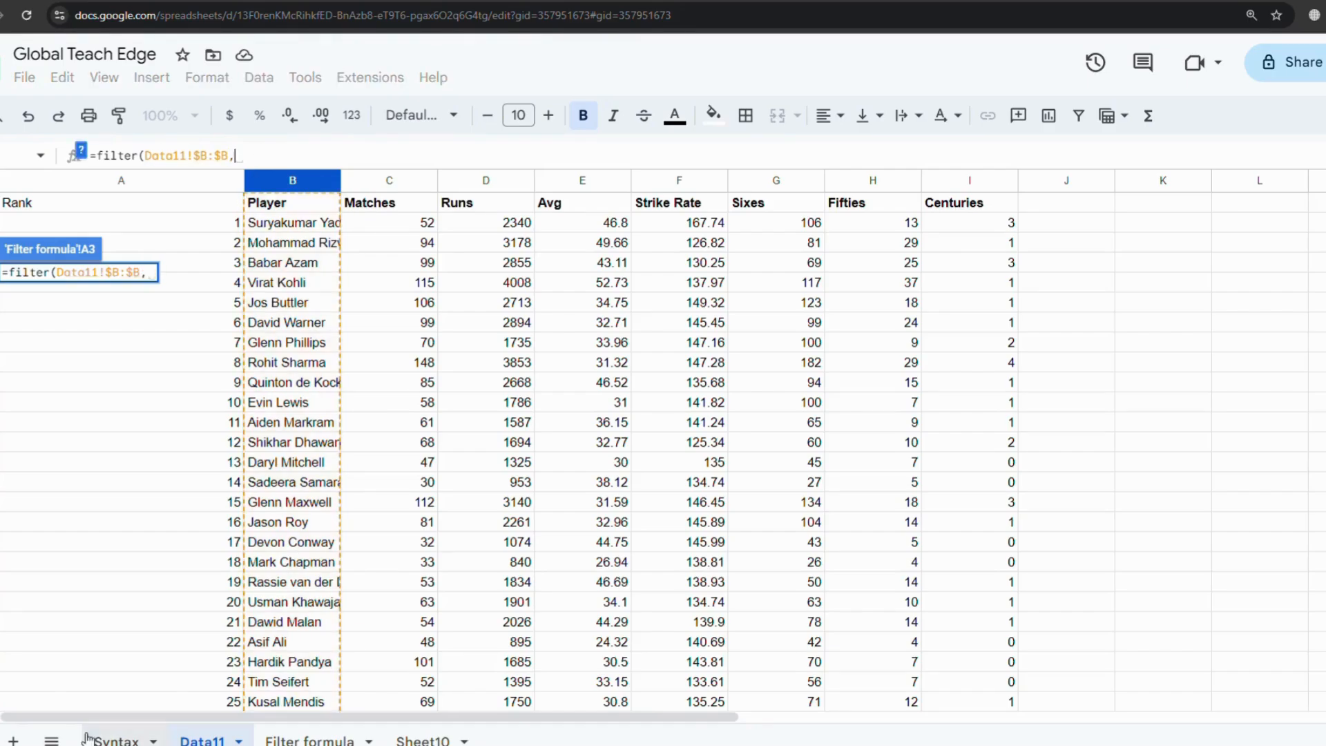
- Complete the A3 formula with the condition Data11!$E:$E>40 to list players averaging above 40
left_click(290, 740)
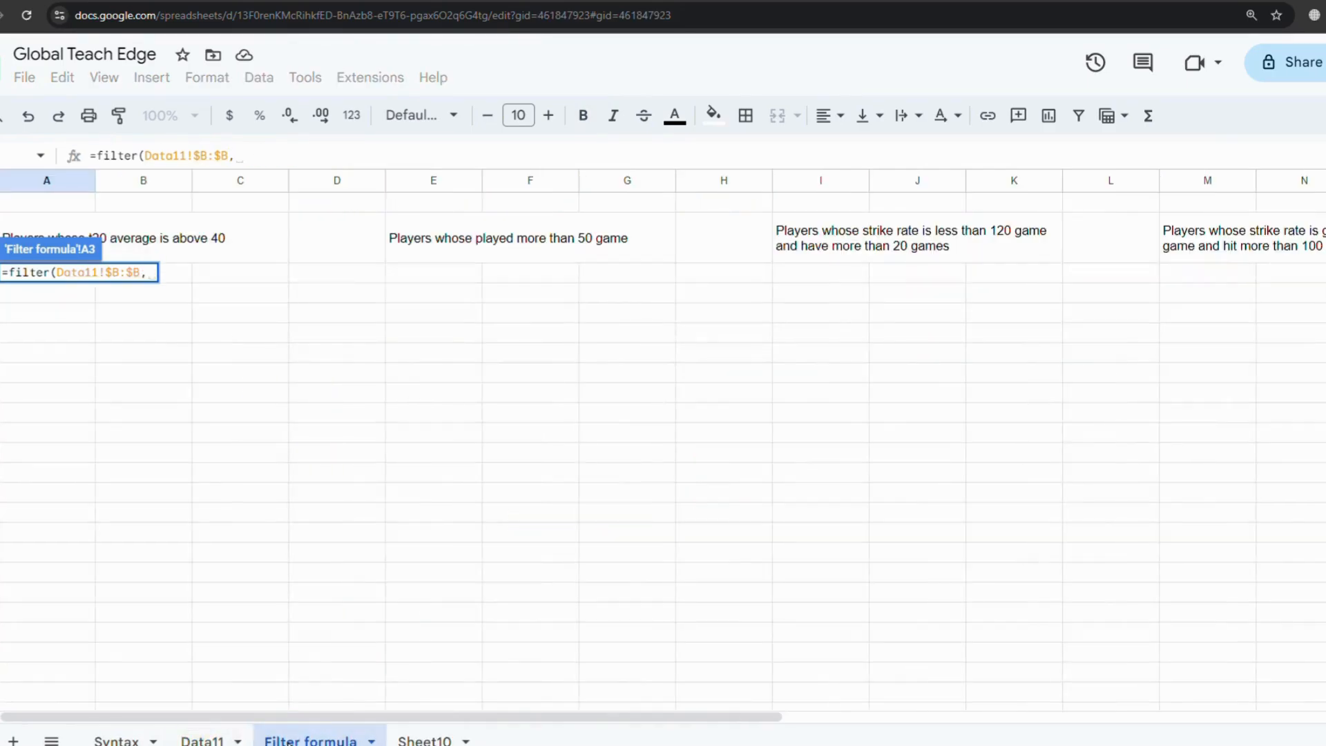
left_click(202, 739)
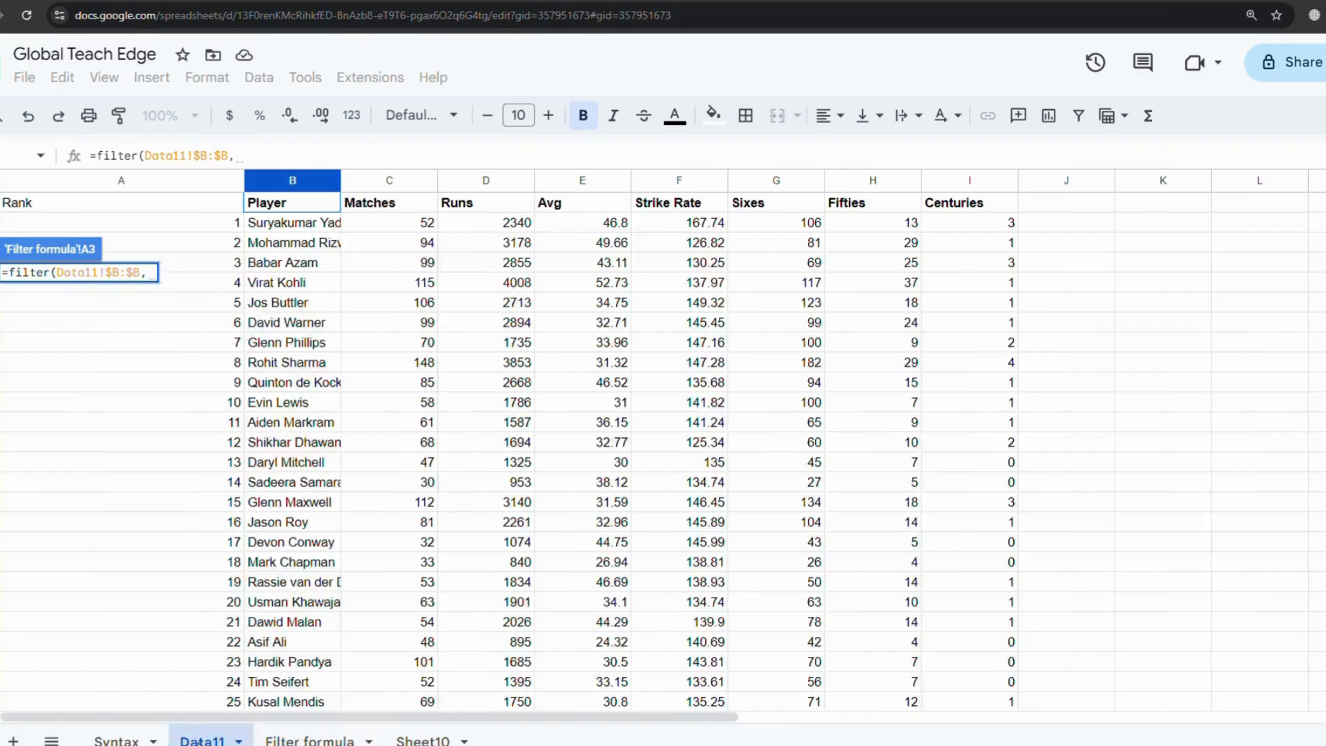
left_click(573, 181)
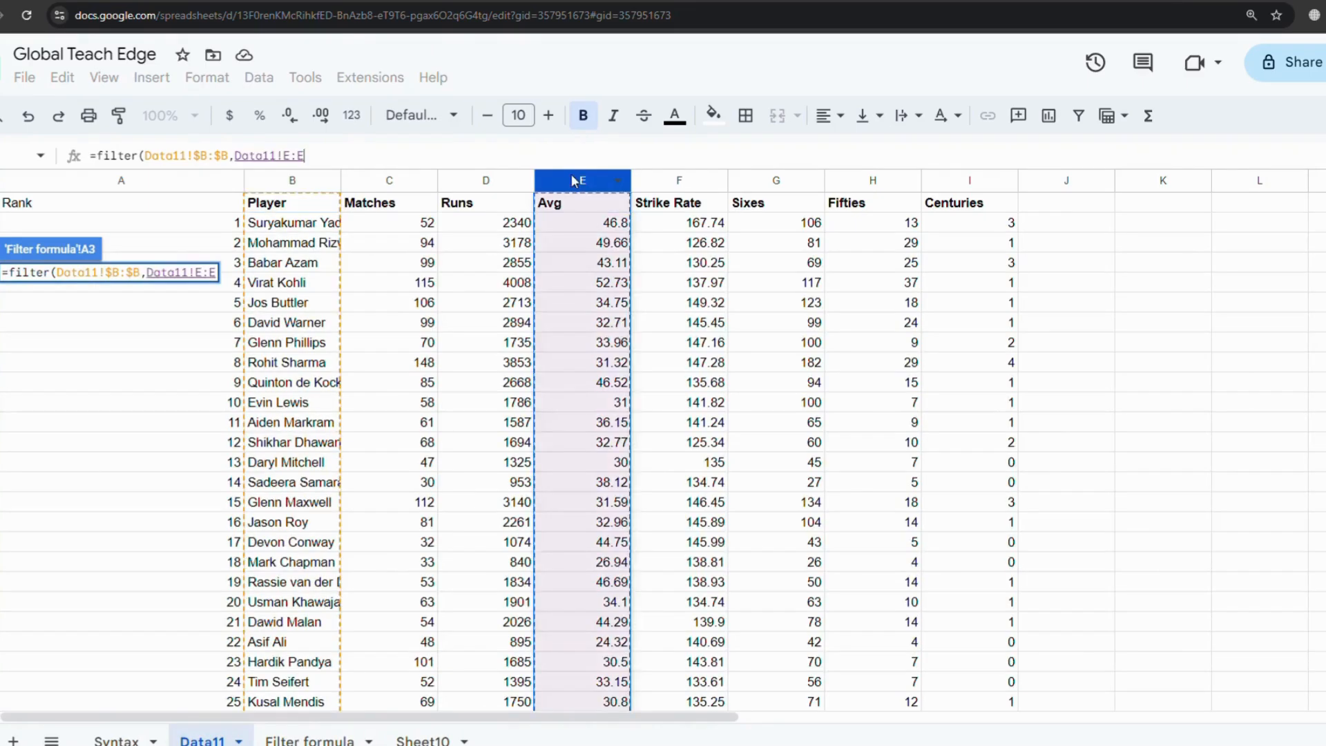
type(">40)")
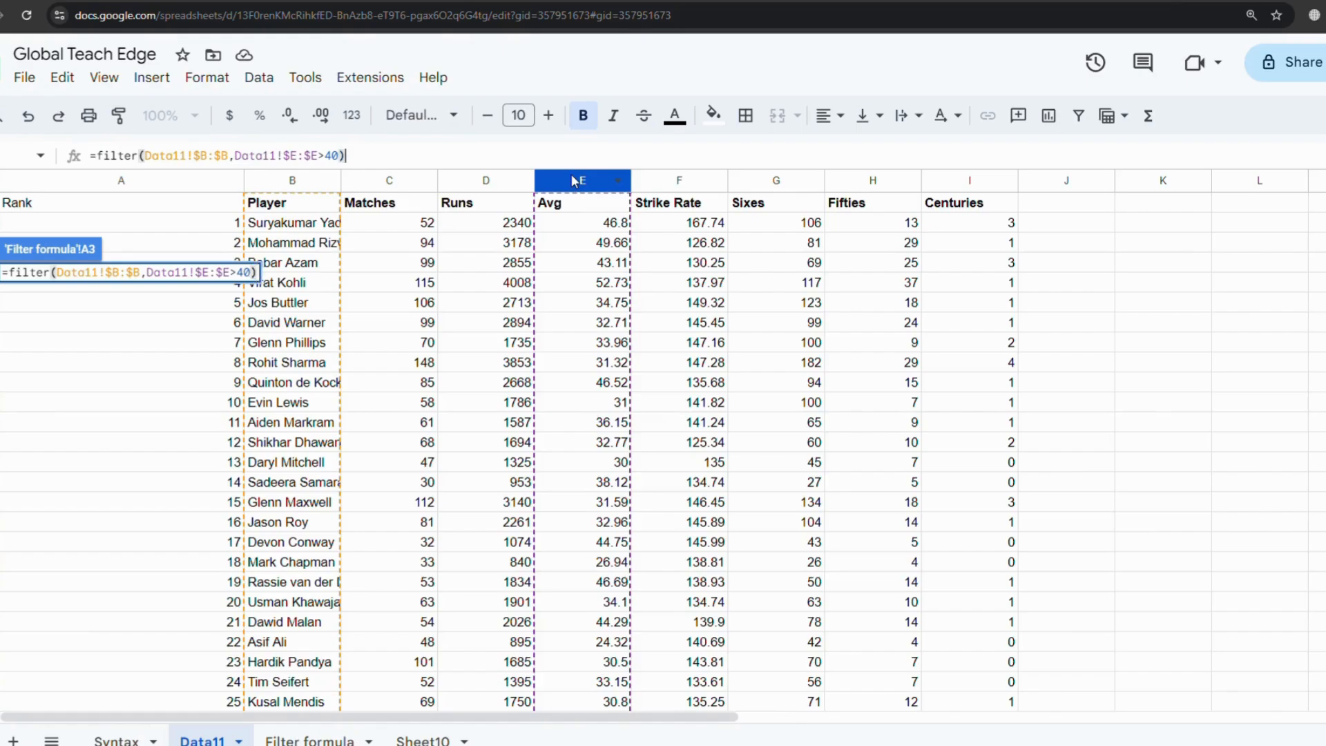
key("Return")
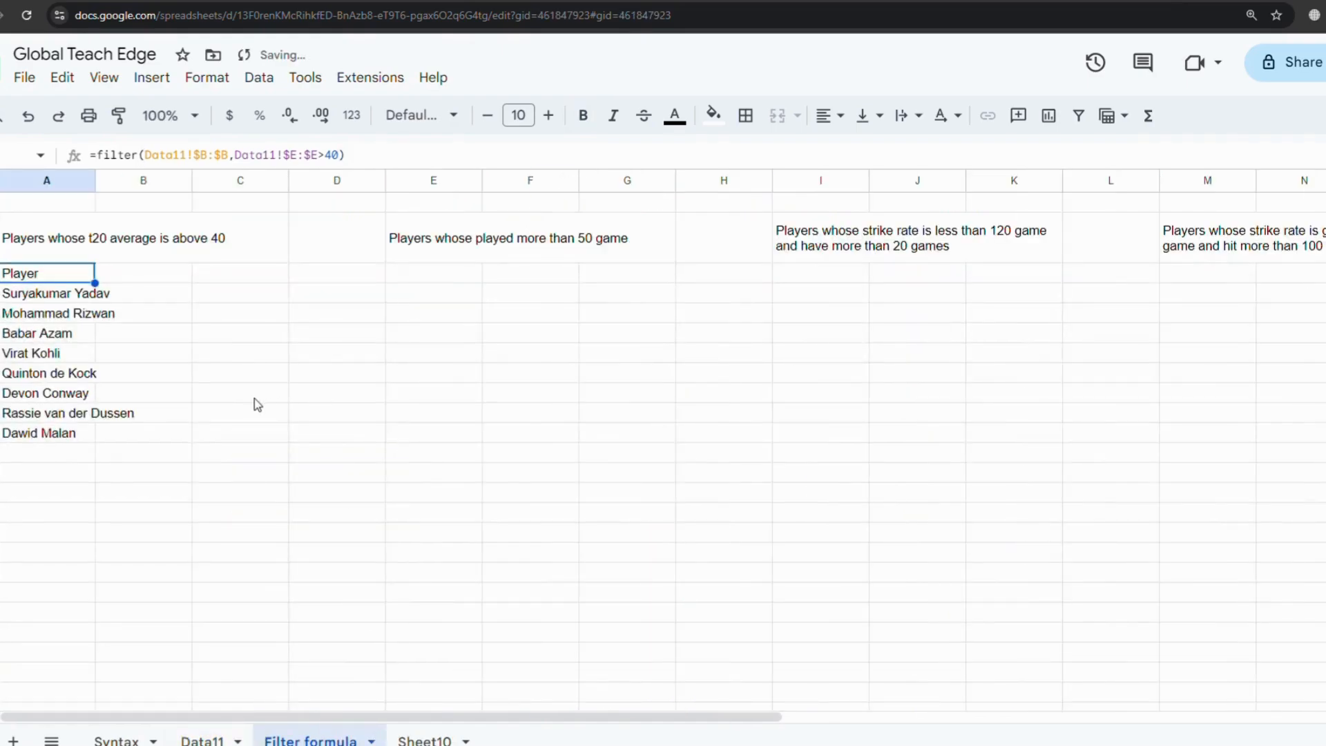
- Go through the filtered player names listed under the t20 average heading in column A
left_click(47, 296)
key("Down")
key("Down")
key("Down")
key("Down")
key("Down")
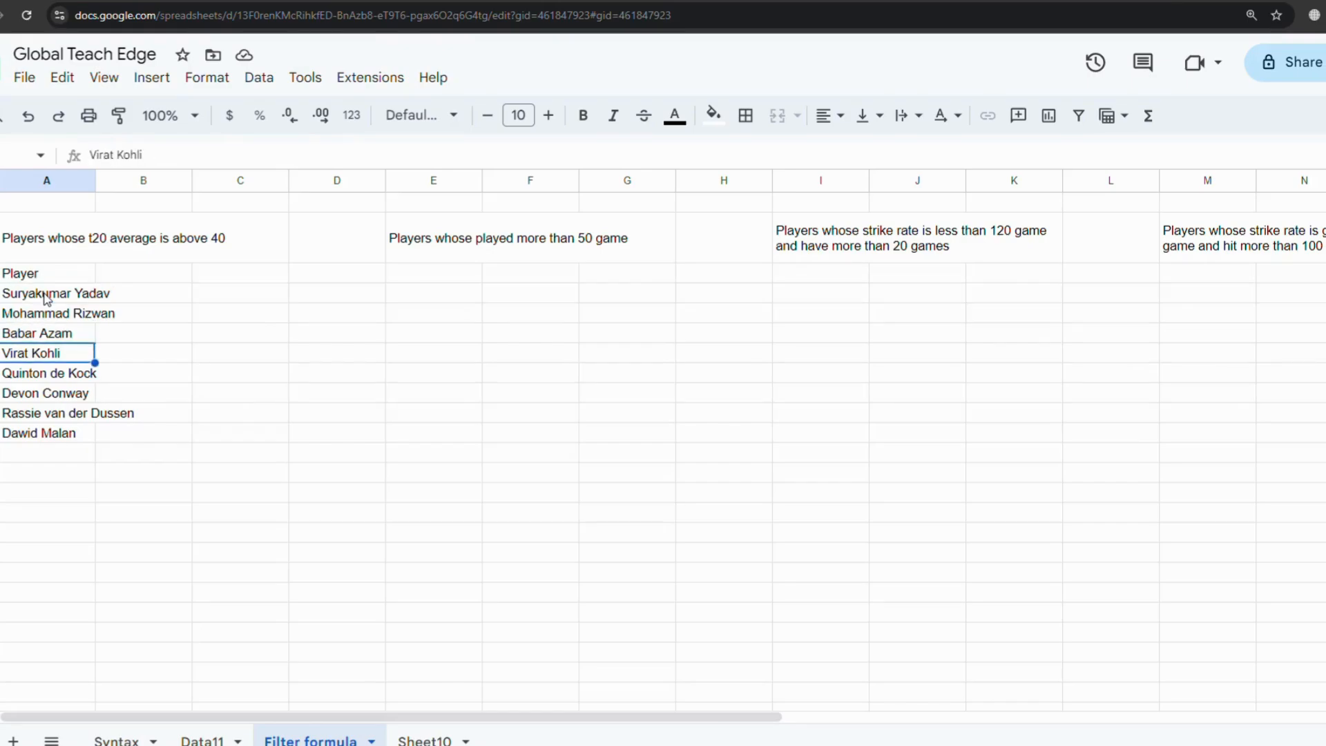
key("Down")
key("Down")
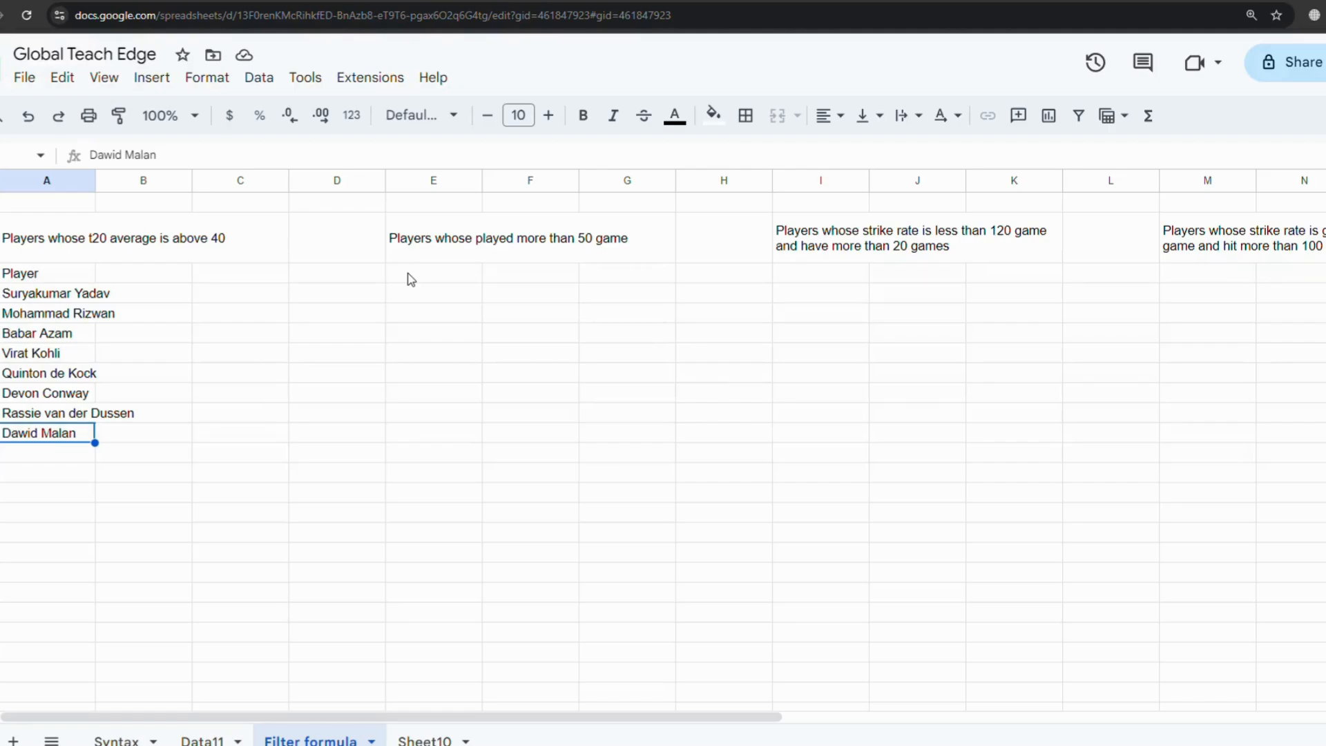
- Correct the heading above column E to read "Players who played more than 50 game"
left_click(454, 250)
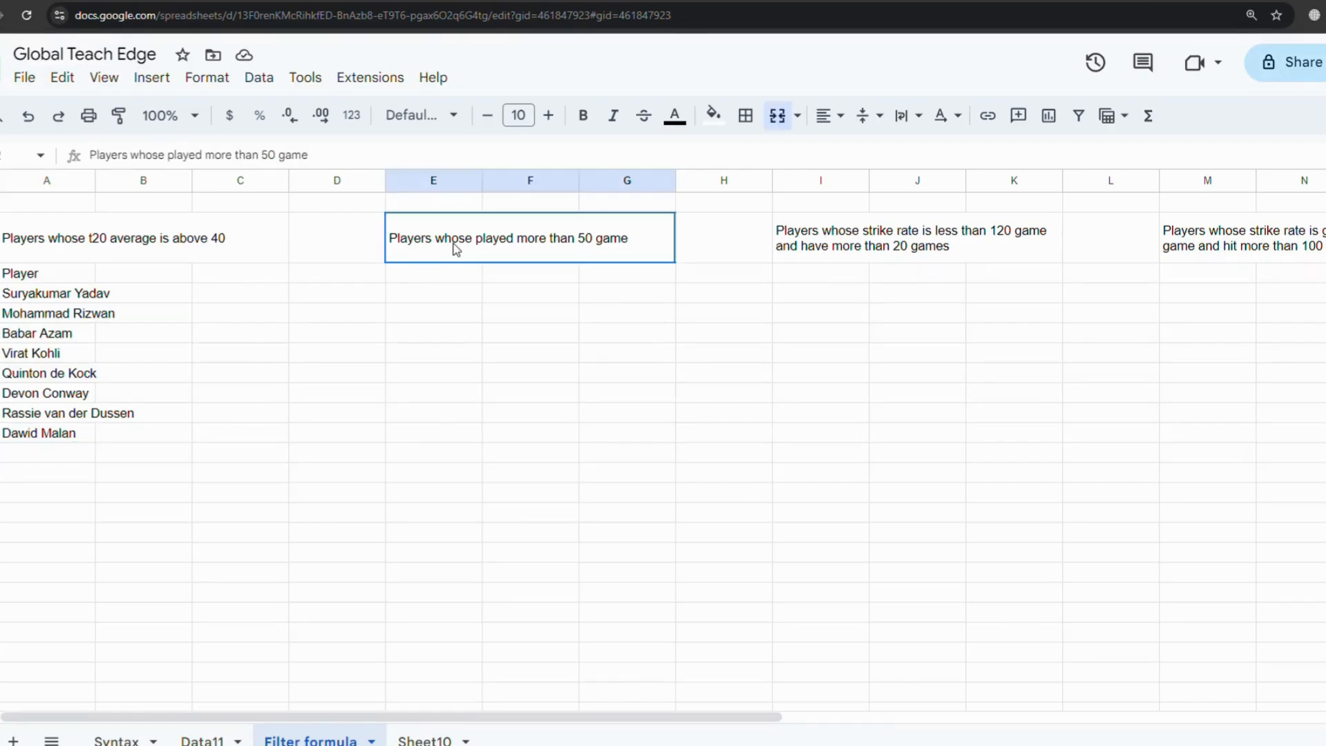
left_click(173, 163)
key("BackSpace")
key("BackSpace")
key("Return")
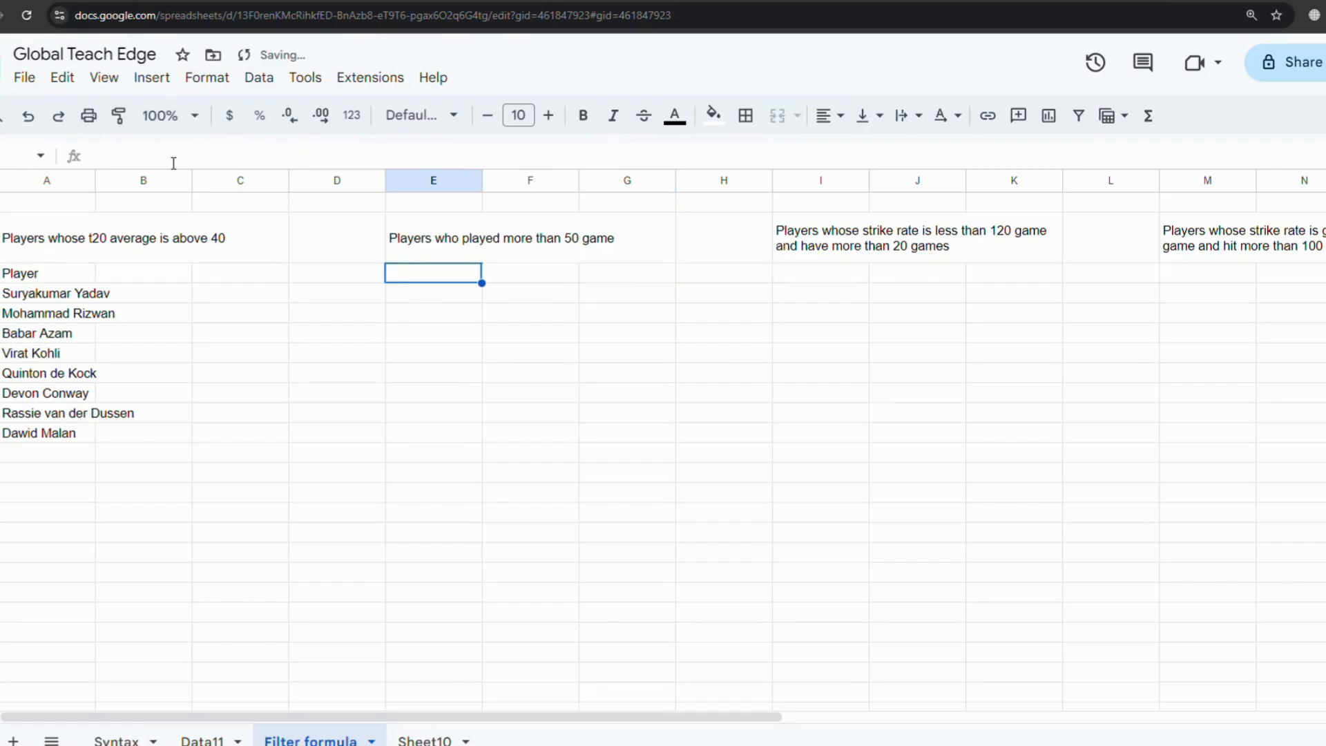
- Enter =filter(Data11!$B:$B,Data11!$C:$C>50) in cell E3 to list players with more than 50 matches
type("=fily")
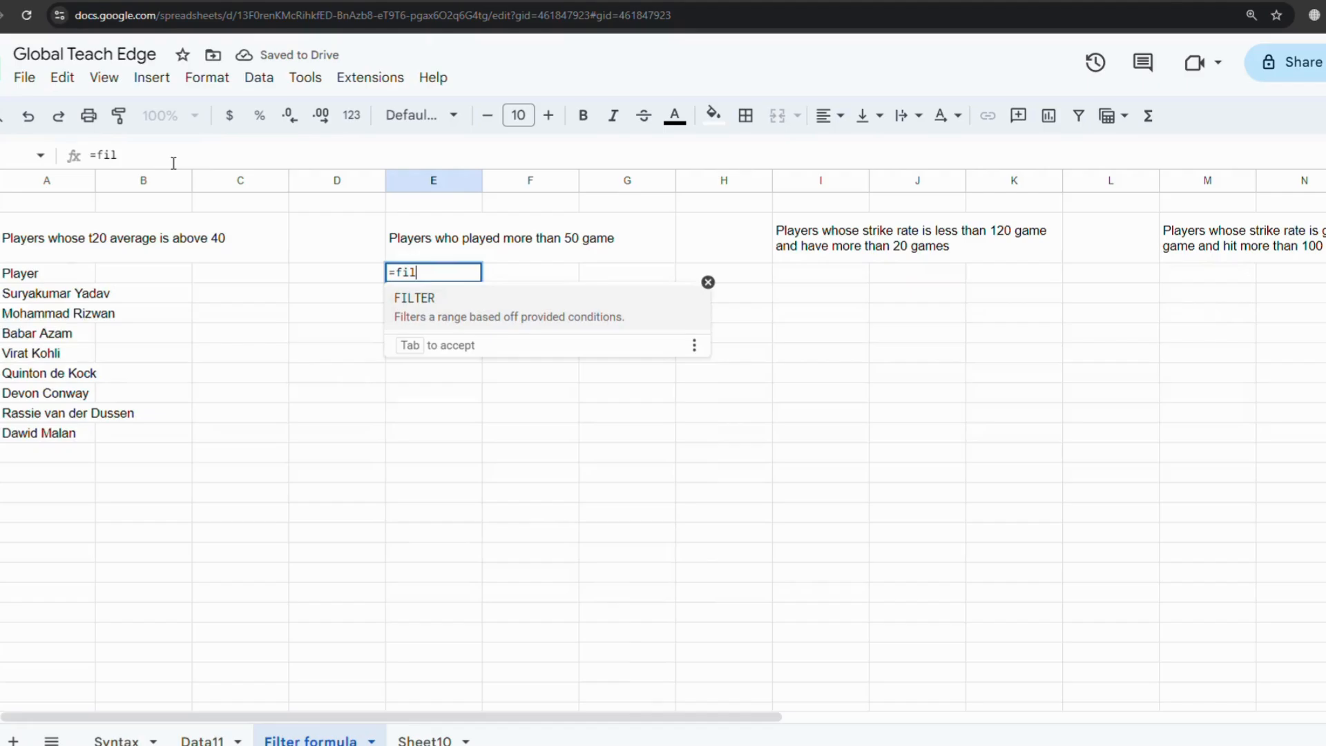
key("BackSpace")
type("ter(")
left_click(200, 738)
left_click(297, 179)
key("F4")
type(",")
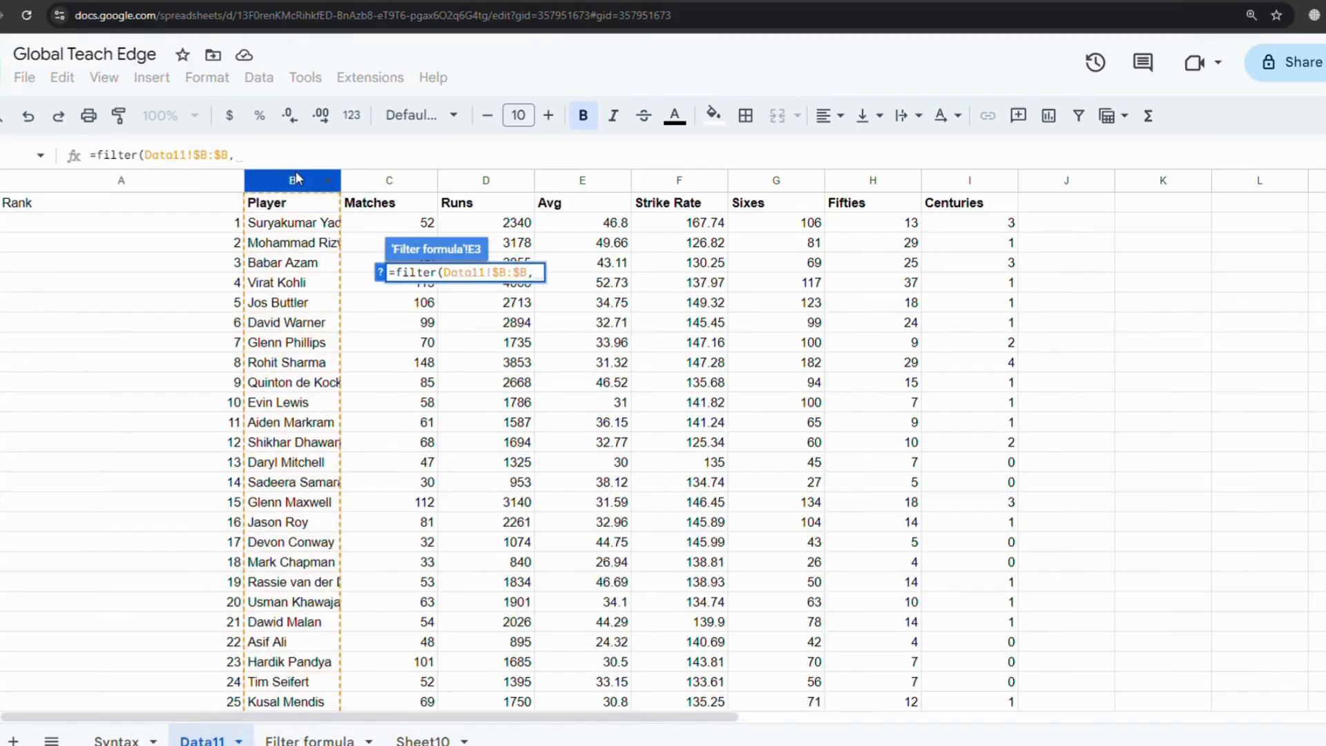
left_click(398, 180)
key("F4")
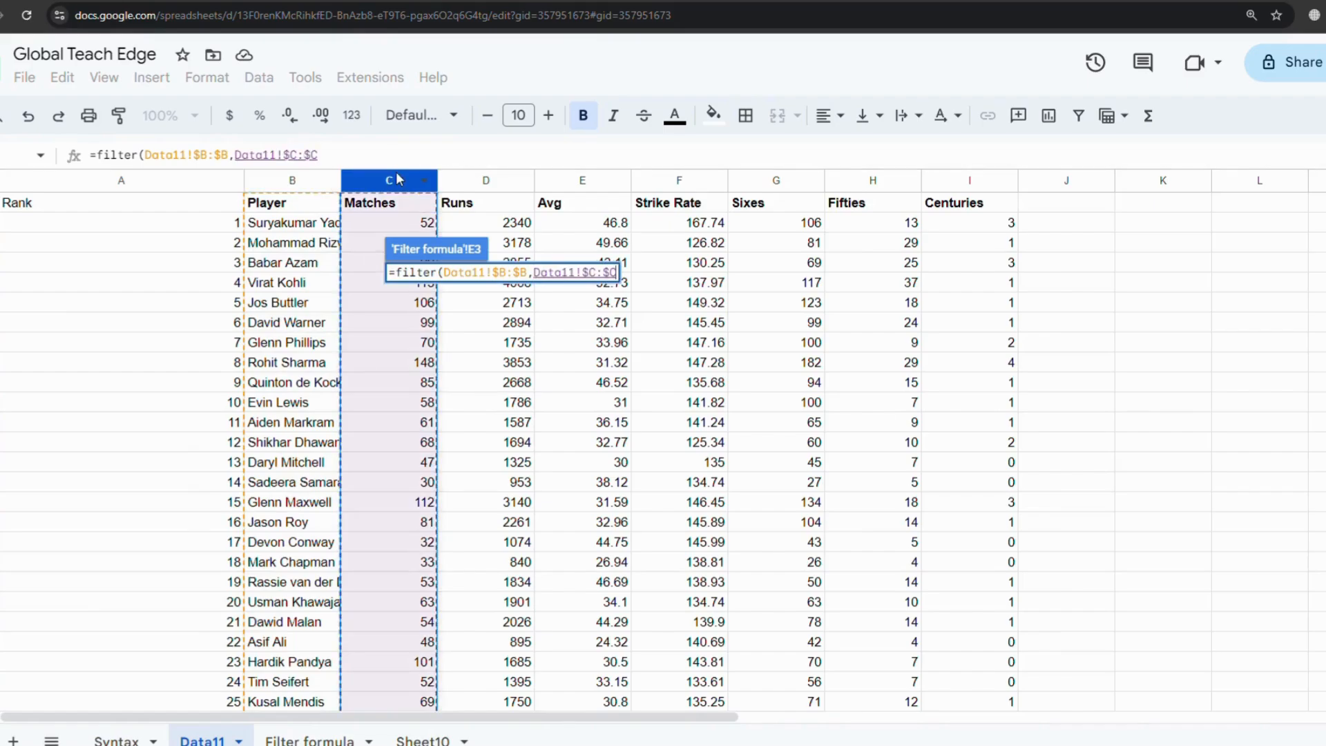
type(">50)")
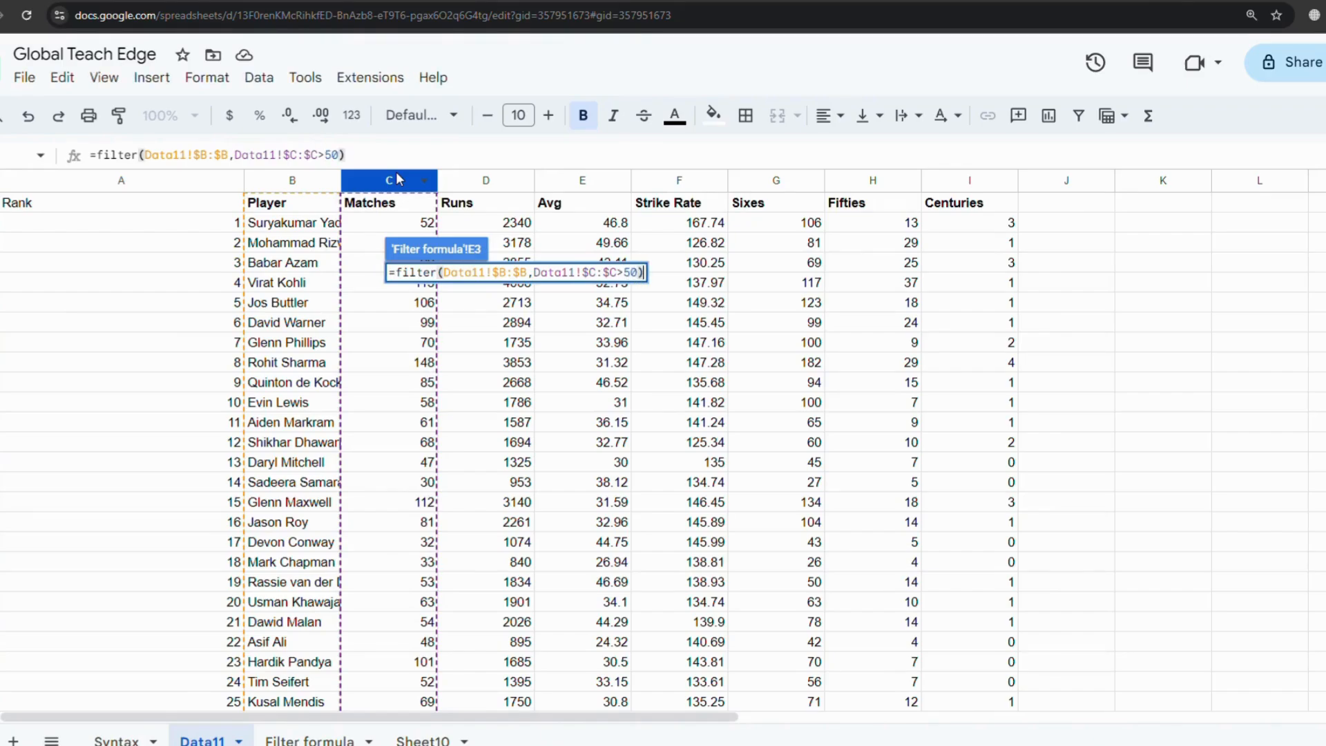
key("Return")
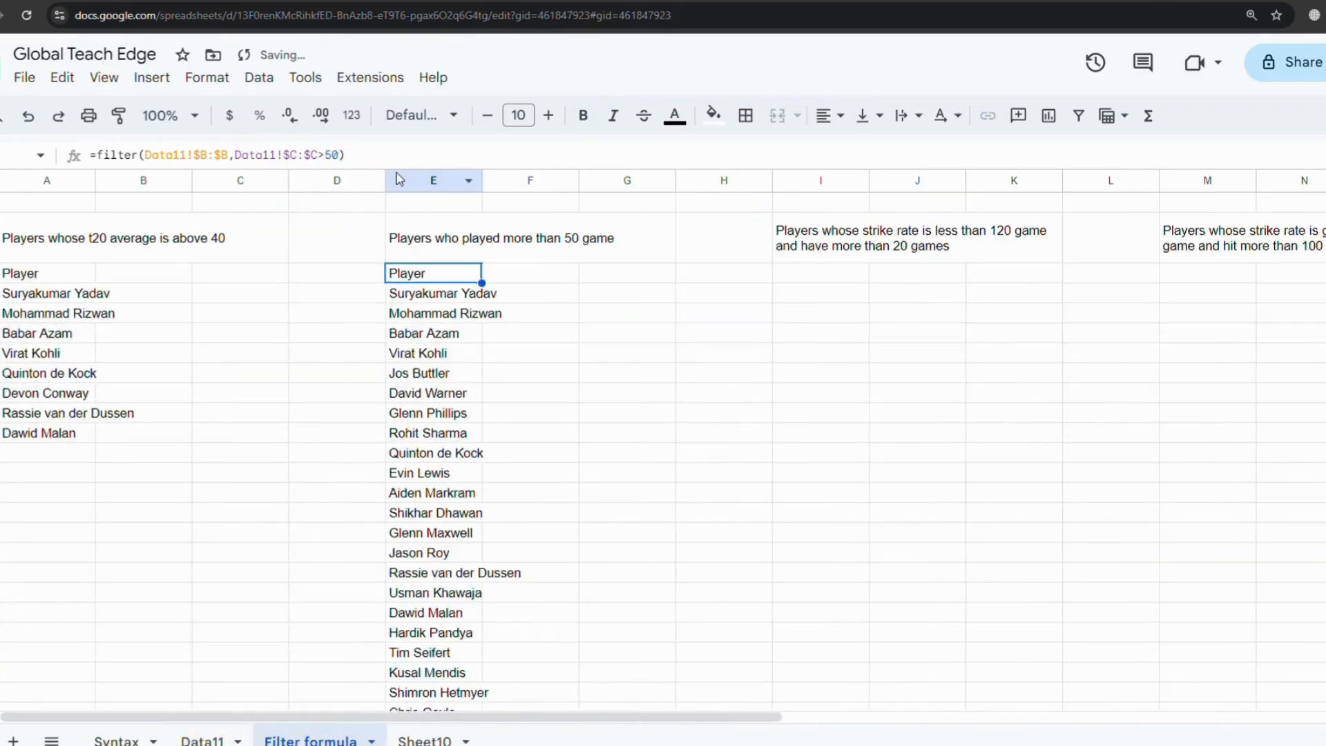
- Select all filtered player names below the Player header in column E and review the list
left_click(428, 299)
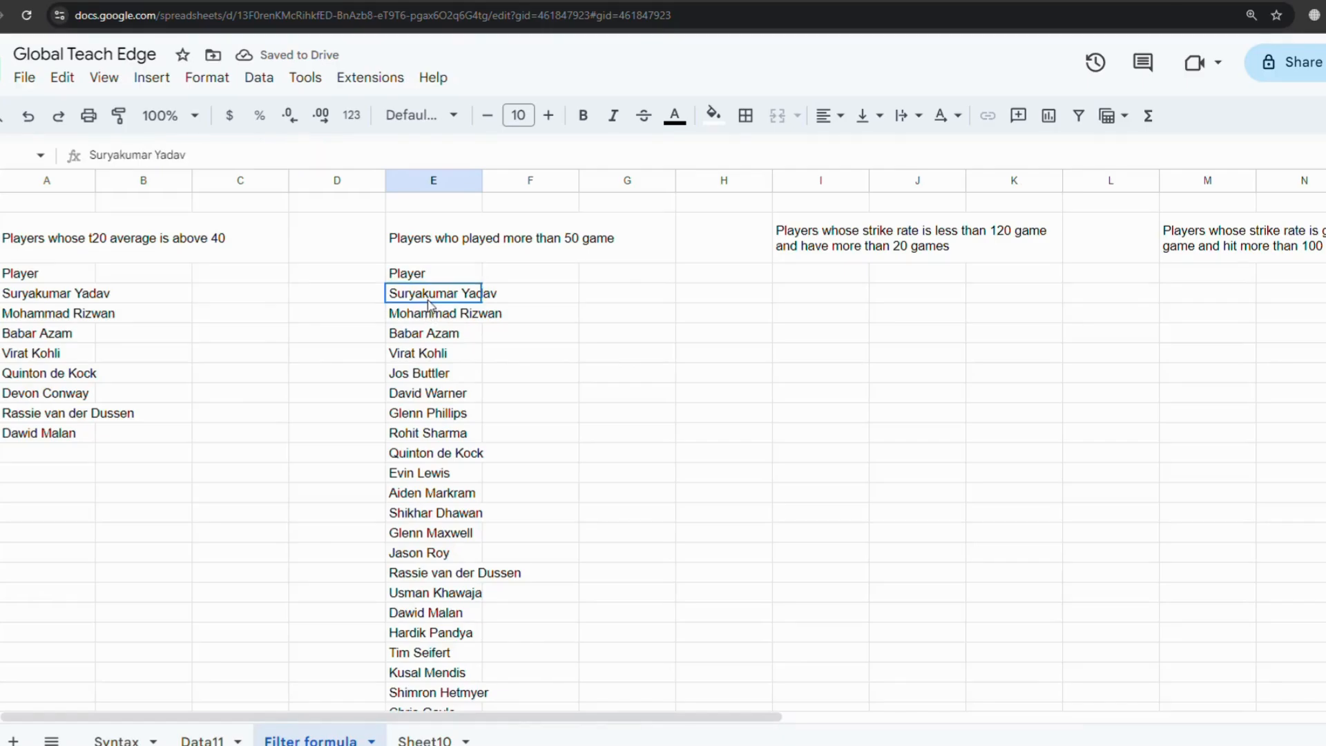
key("ctrl+shift+Down")
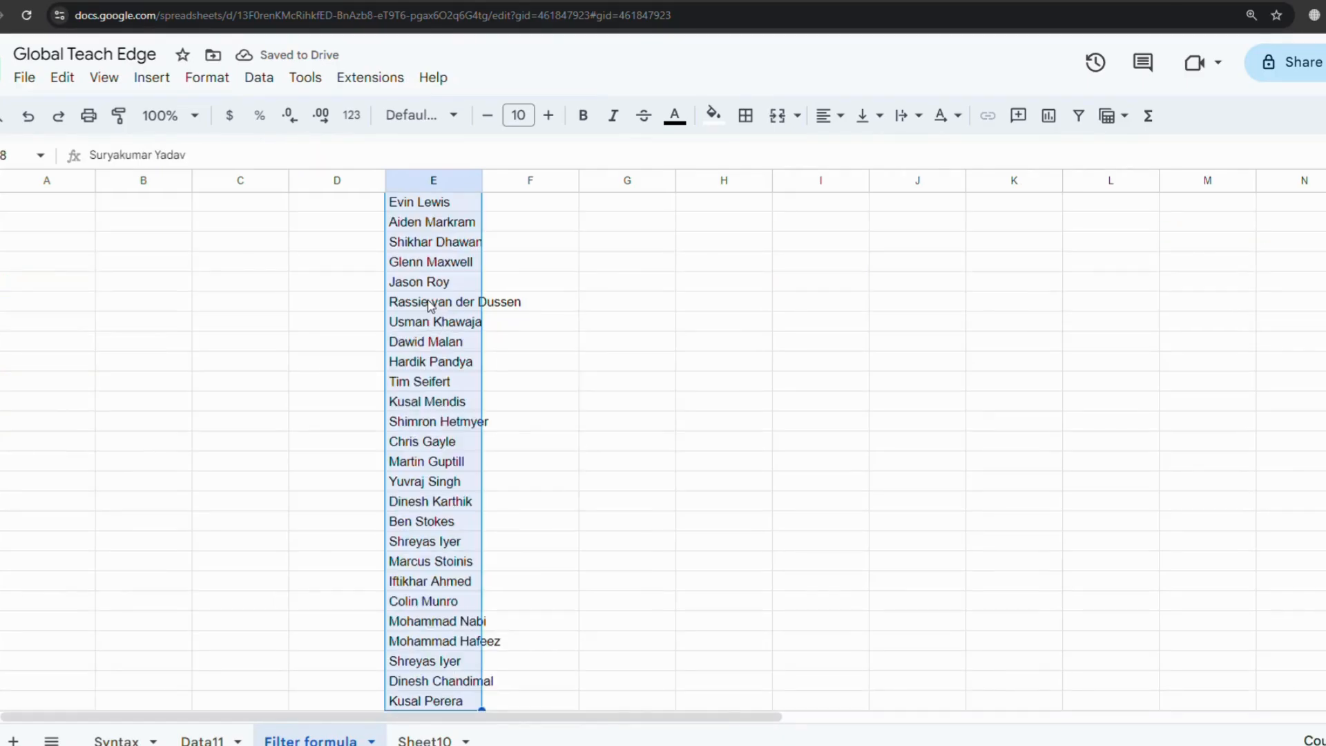
scroll(1324, 205, "up", 5)
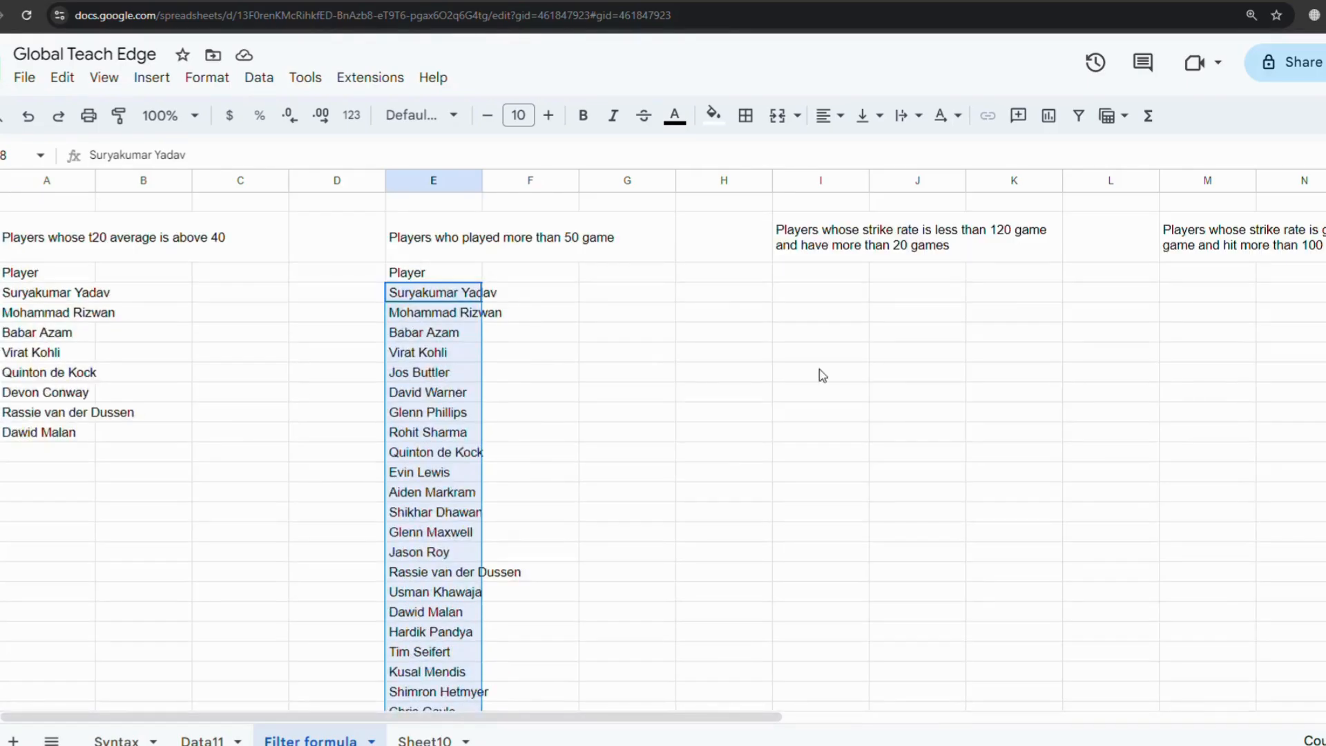
- Look over the remaining filter task headings to the right of column I, ending back at cell I3
left_click(807, 279)
key("Right")
key("Right")
key("Right")
key("Right")
key("Right")
key("Right")
key("Right")
key("Left")
key("Left")
key("Left")
key("Left")
key("Left")
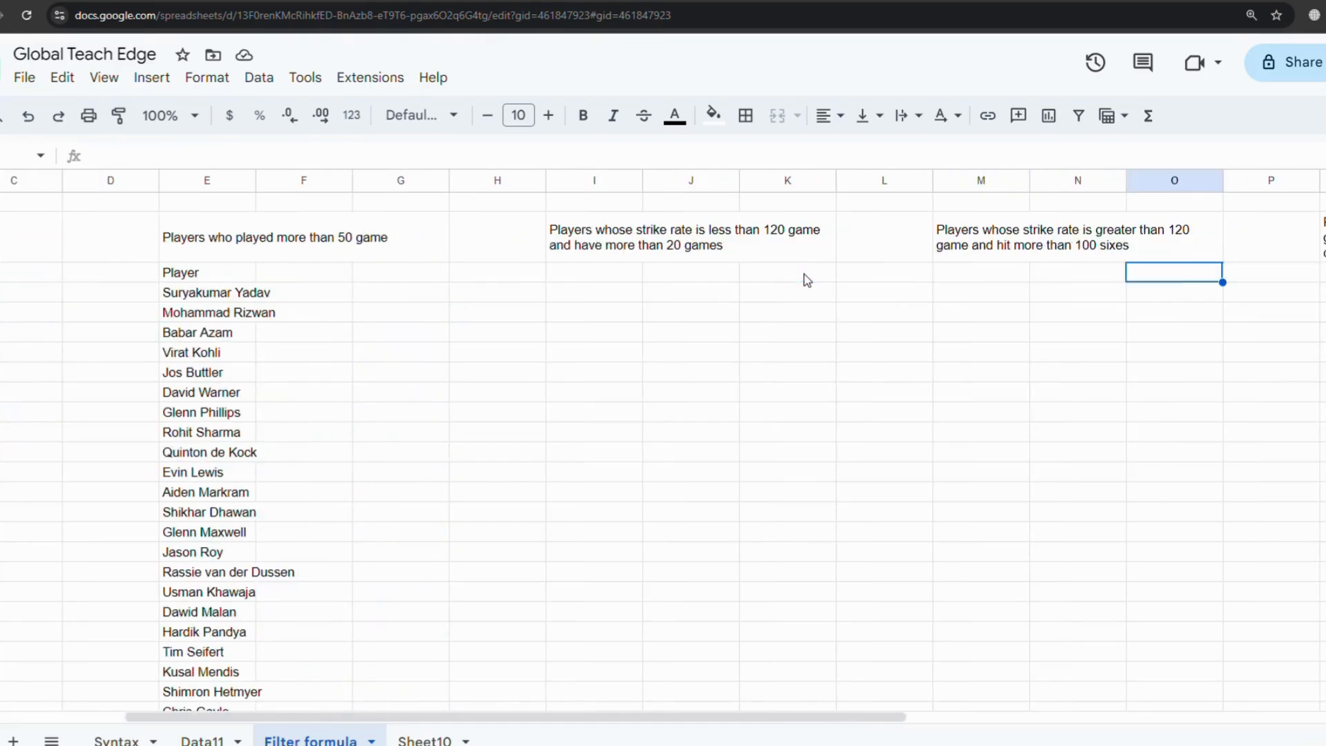
key("Left")
key("Left")
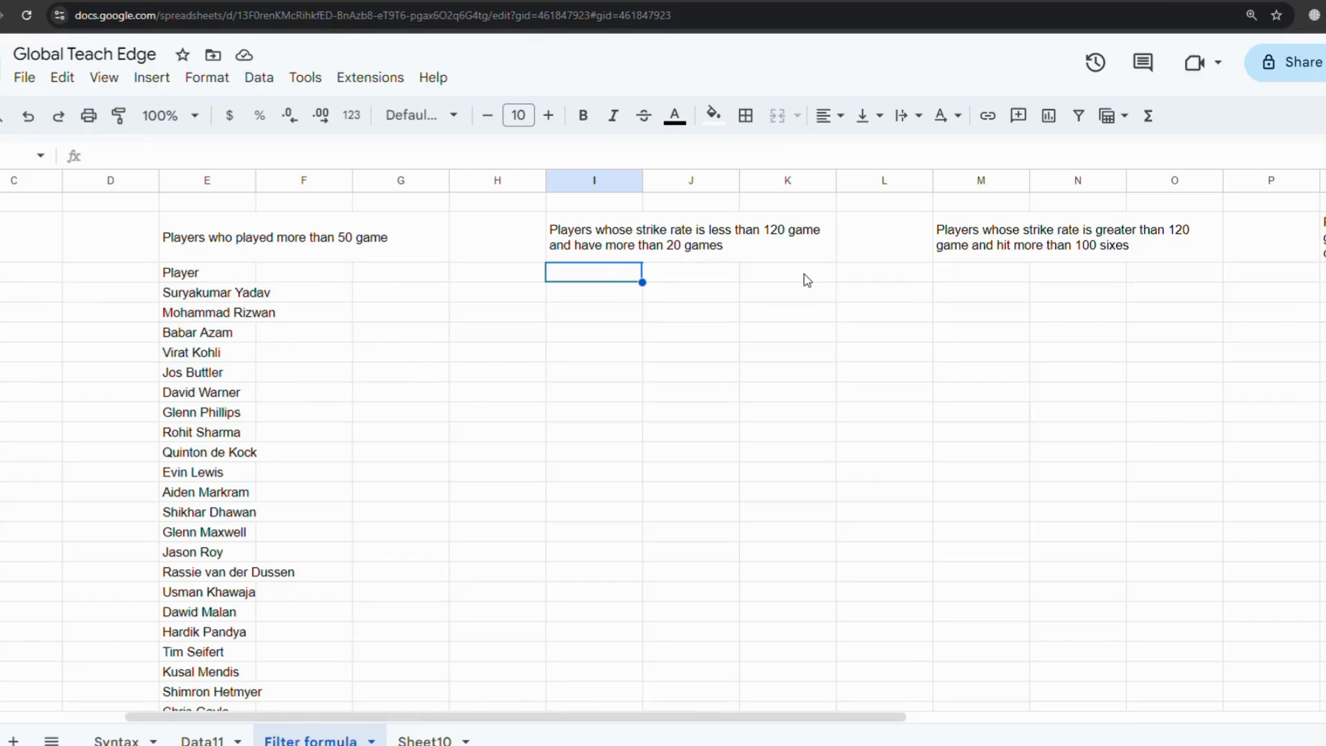
- Correct the heading above column I to read "Players whose strike rate is less than 120 and have more than 20 games"
left_click(770, 224)
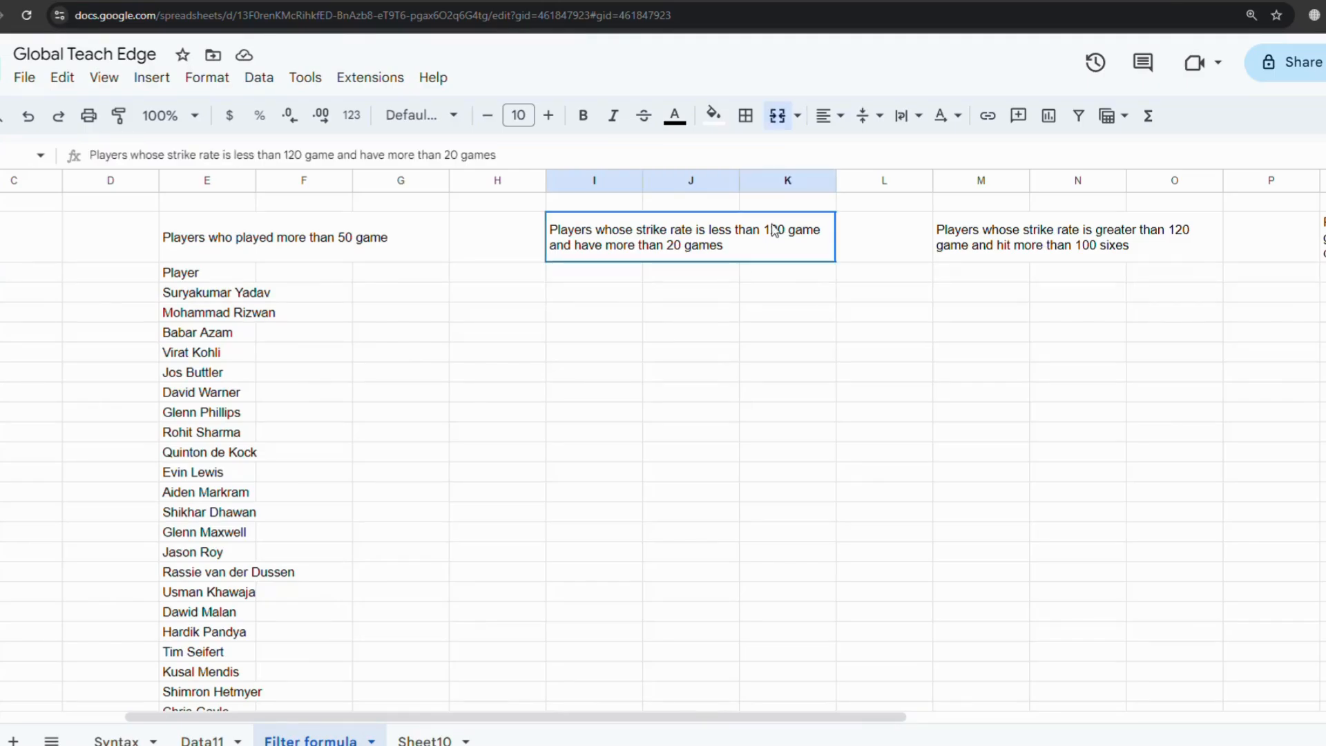
left_click(336, 156)
key("BackSpace")
key("BackSpace")
key("BackSpace")
key("BackSpace")
key("BackSpace")
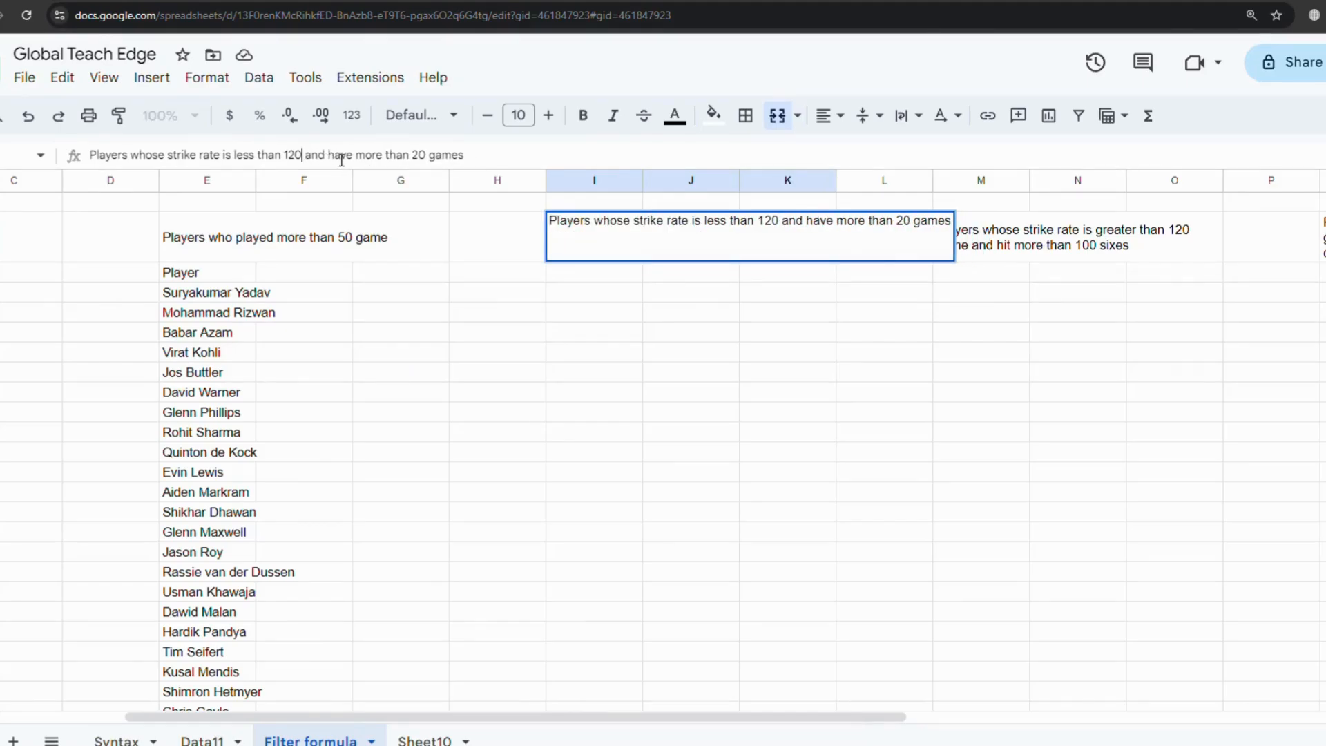
key("Return")
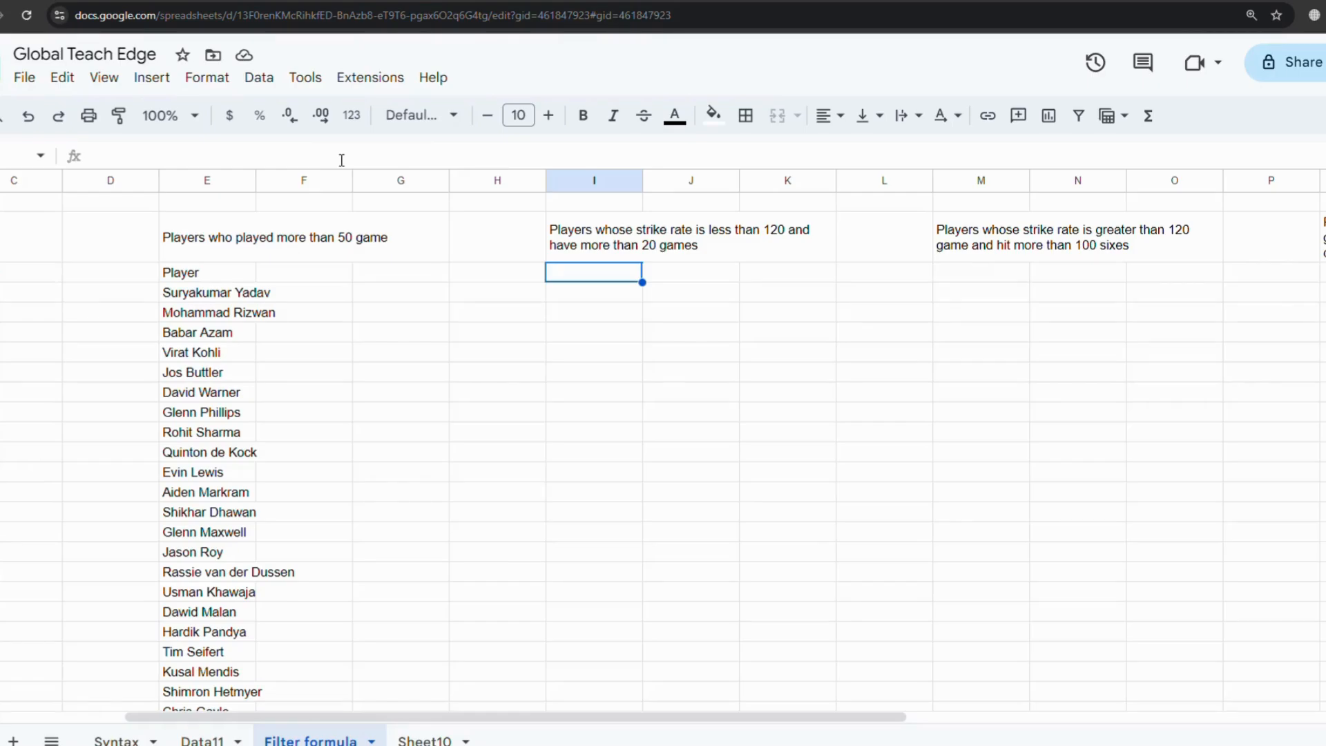
- Start a FILTER formula in cell I3 that returns the Player column, using the absolute range Data11!$B:$B
type("=")
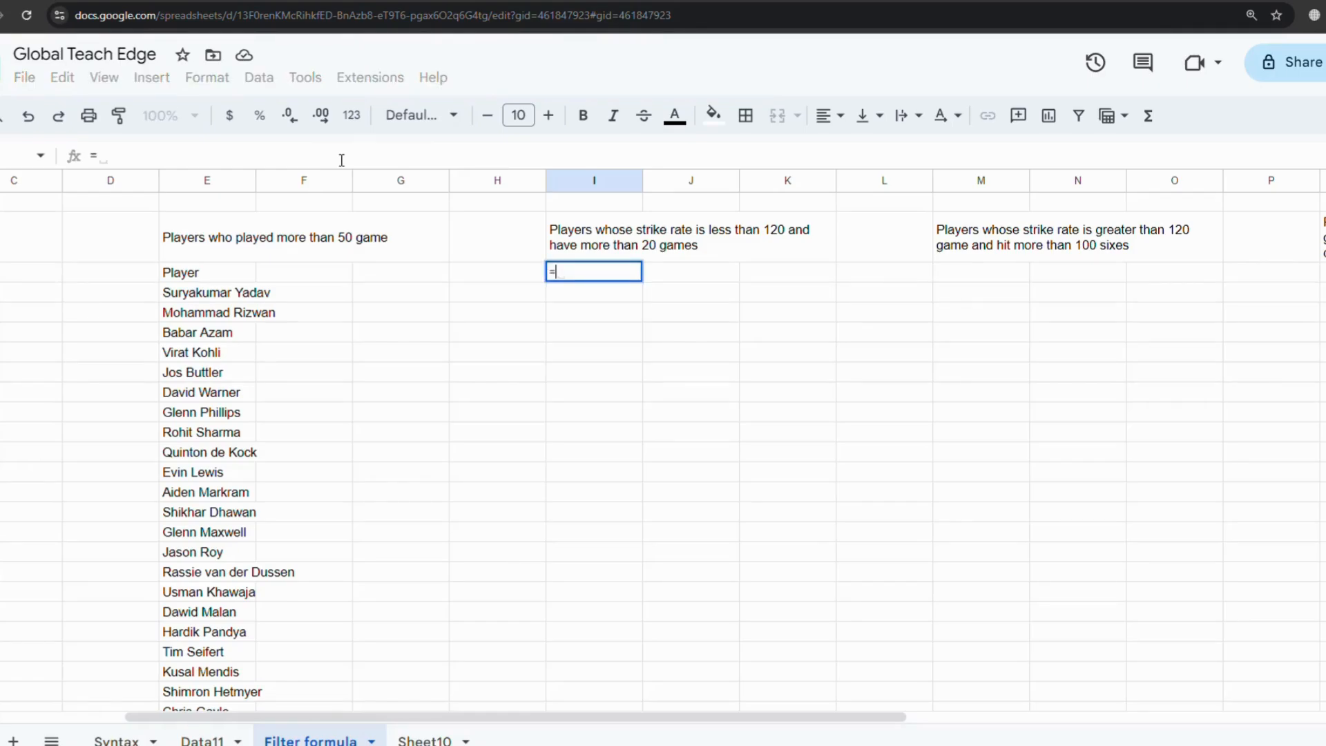
type("fil")
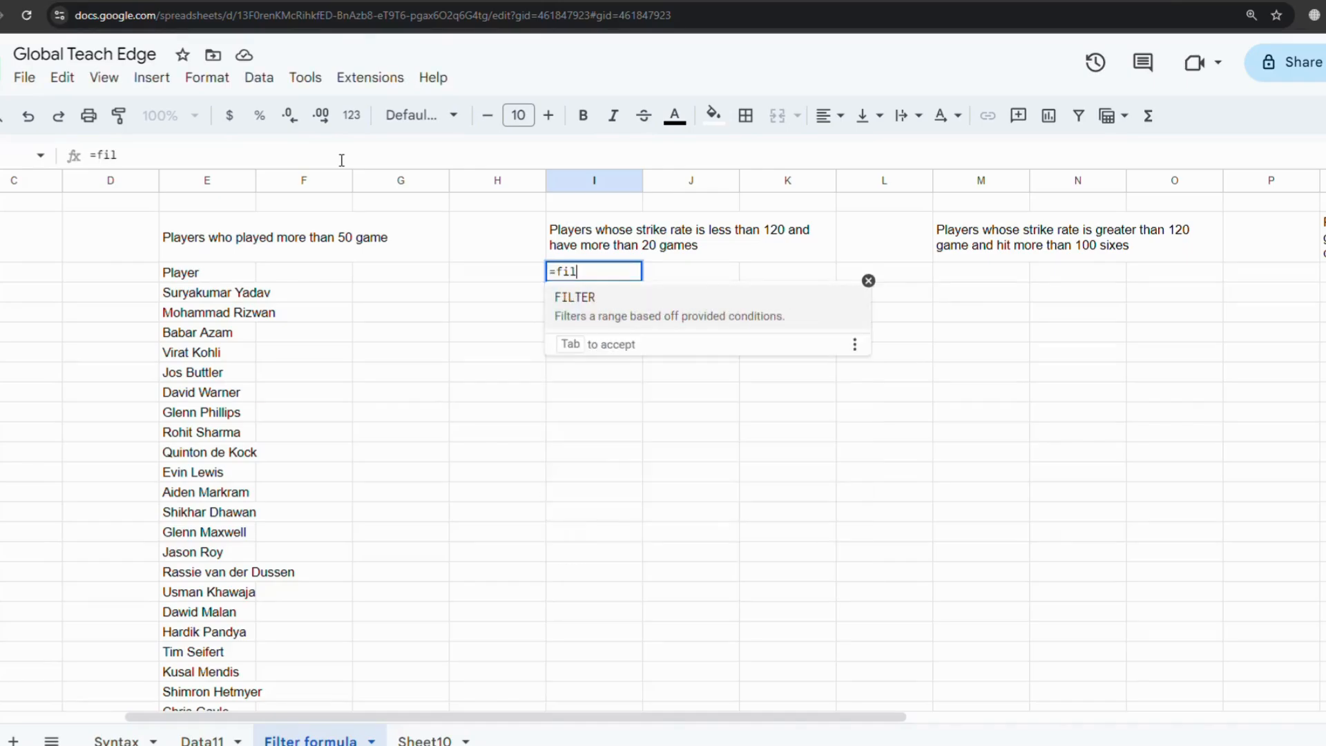
type("ter(")
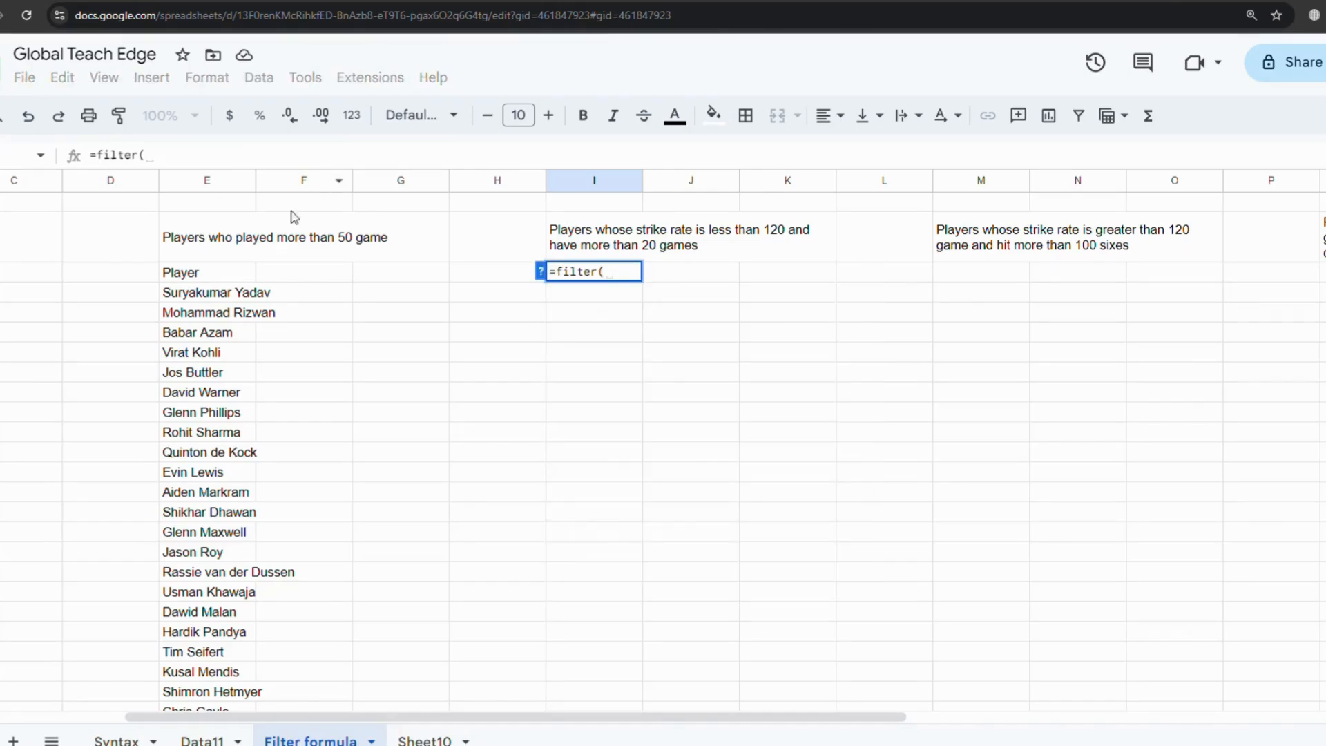
left_click(201, 740)
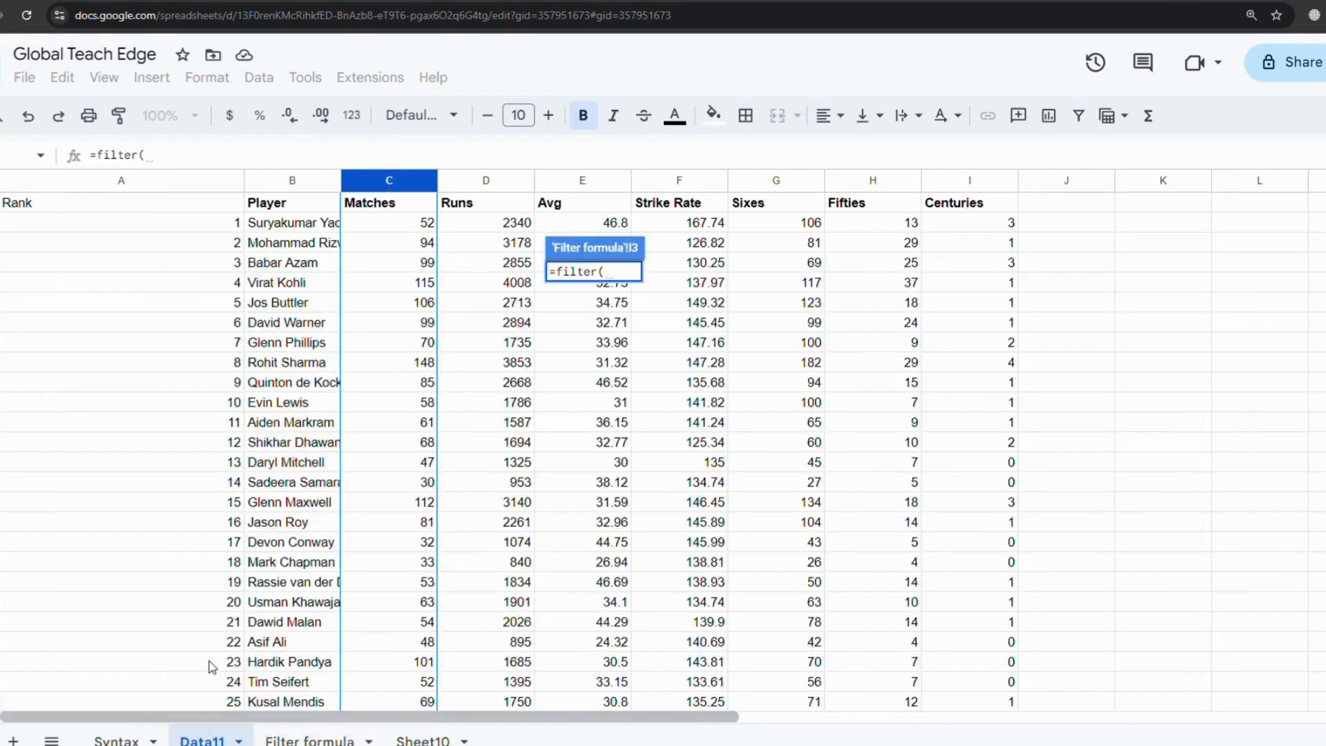
left_click(282, 183)
key("F4")
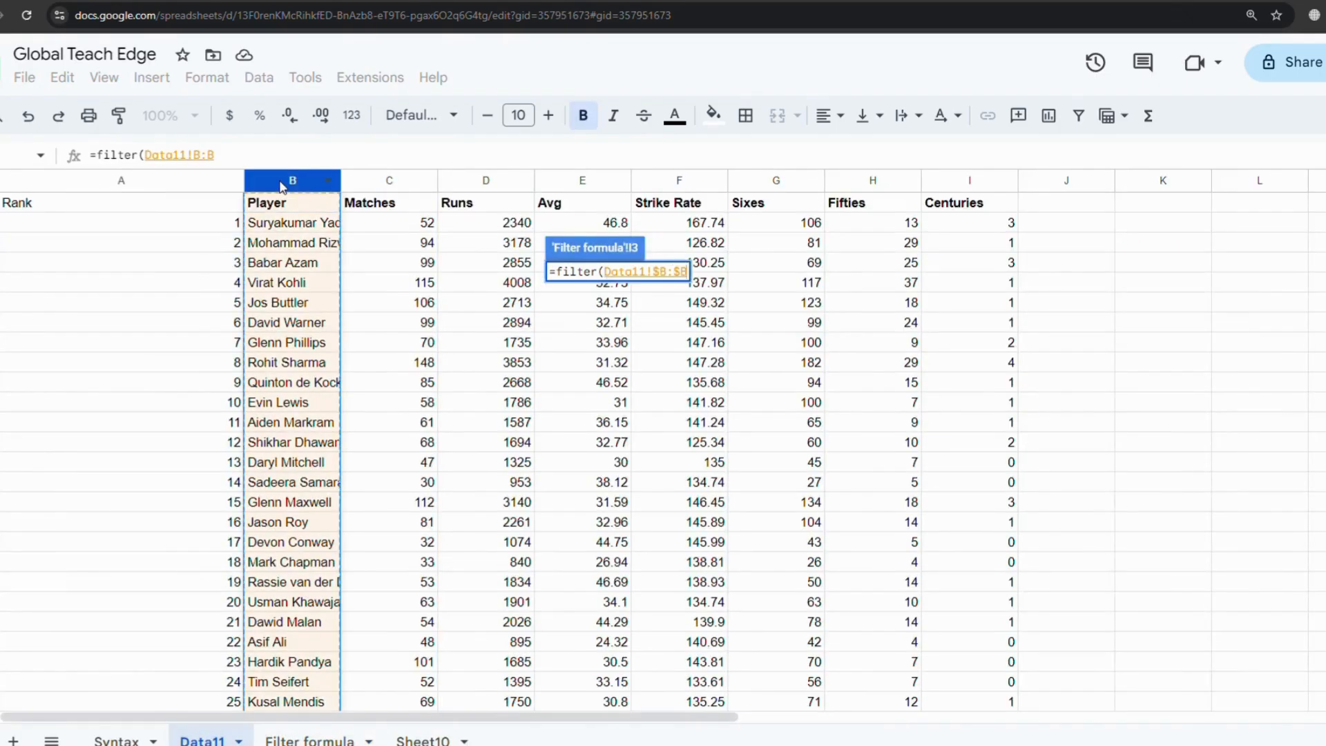
type(",")
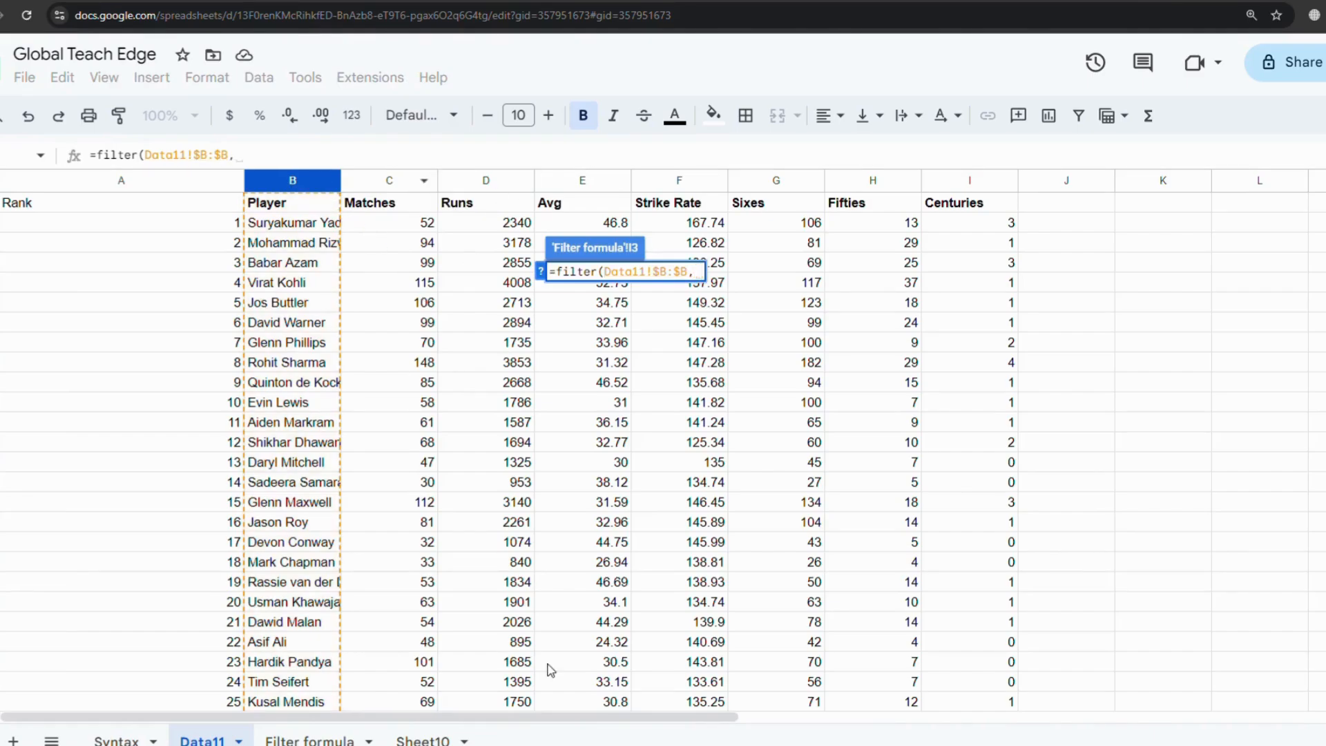
- Add the strike rate condition Data11!$F:$F<120 to the FILTER formula in I3, after checking the heading's criteria
left_click(314, 740)
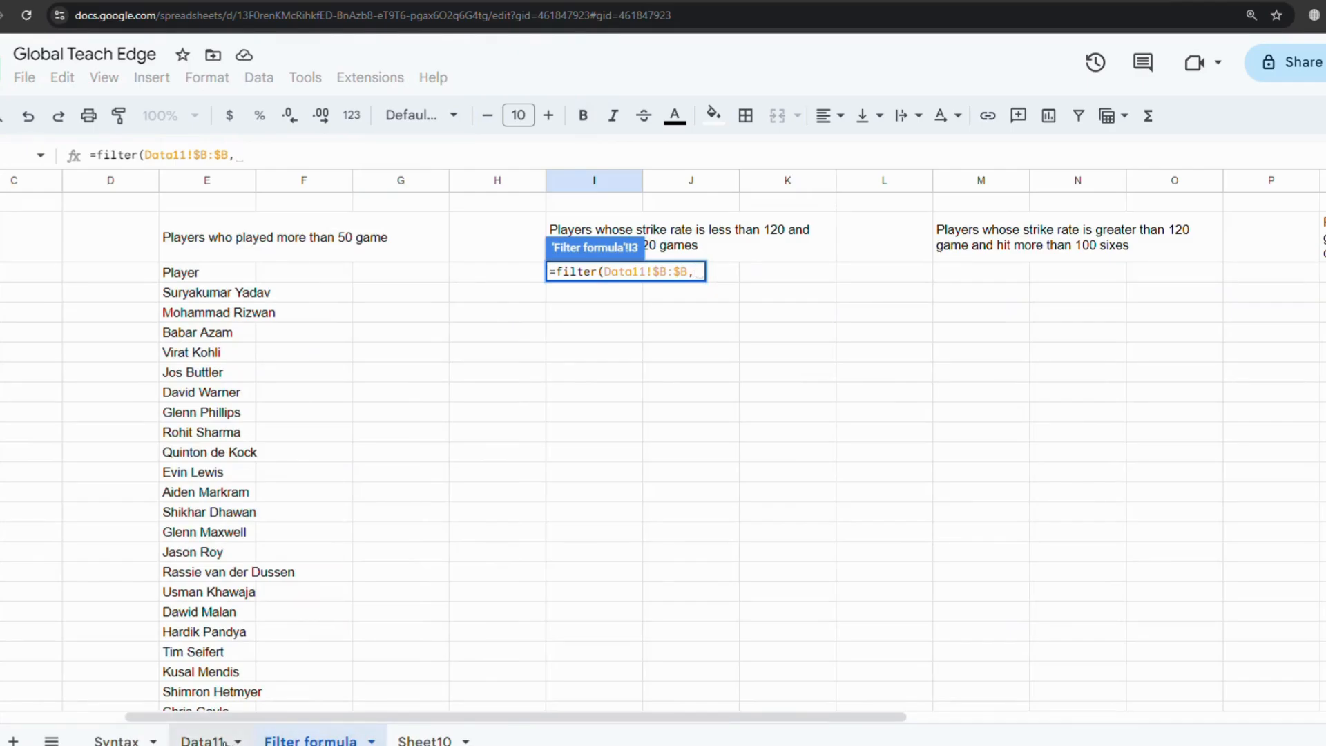
left_click(206, 740)
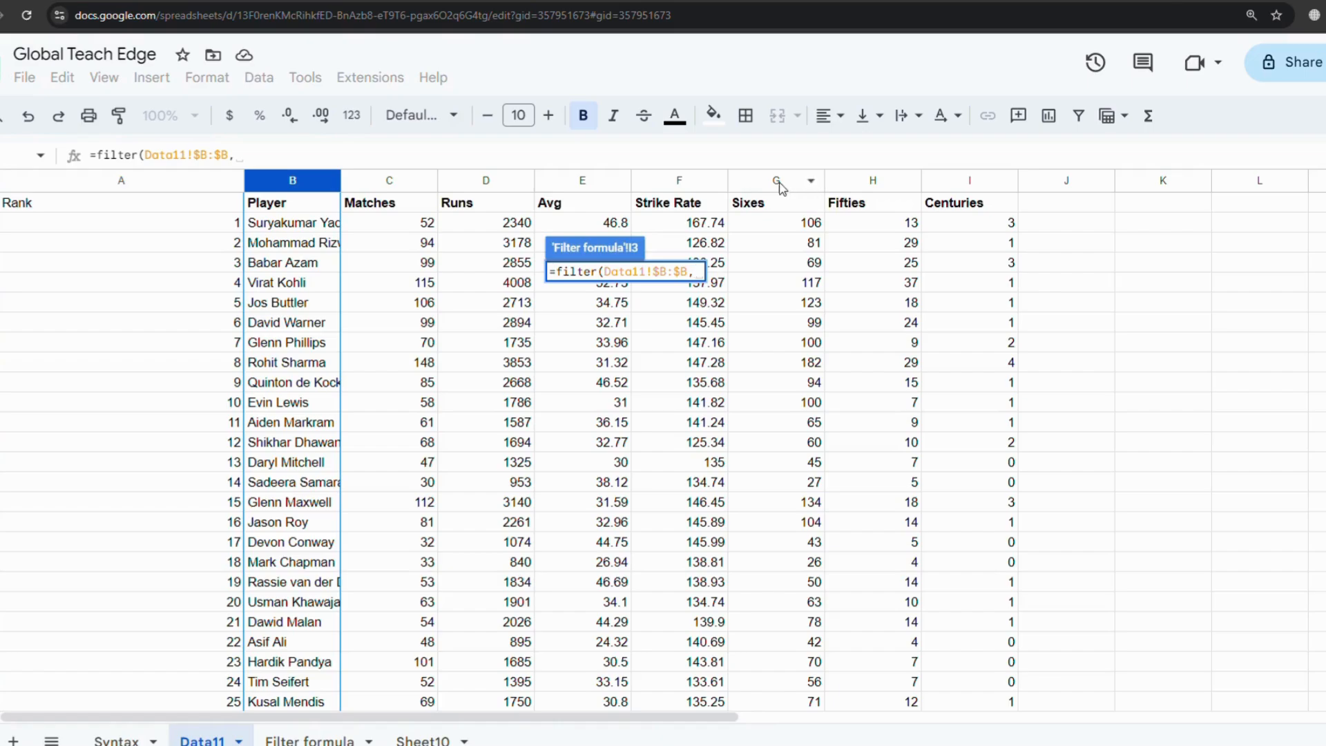
left_click(668, 181)
key("F4")
type("<2")
key("BackSpace")
type("120,")
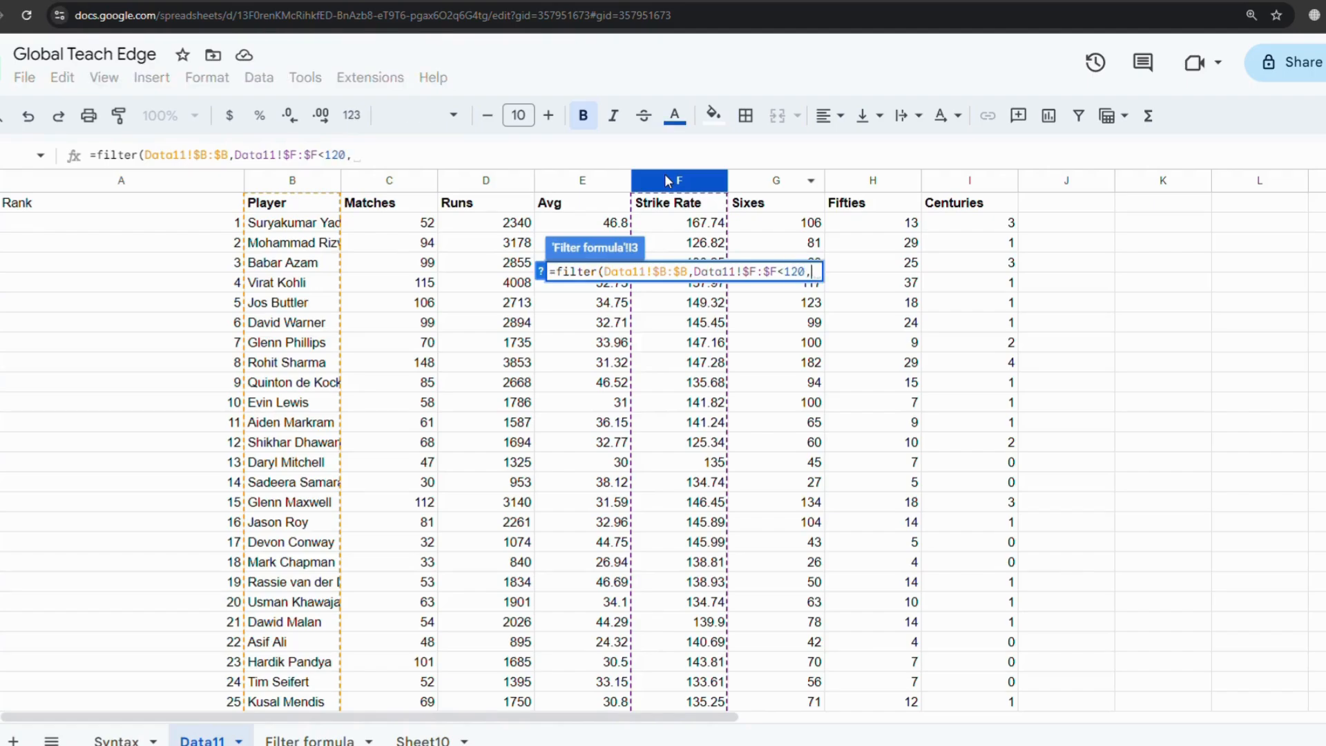
- Add the matches condition Data11!$C:$C>20 to the FILTER formula in I3 and enter the formula
left_click(402, 182)
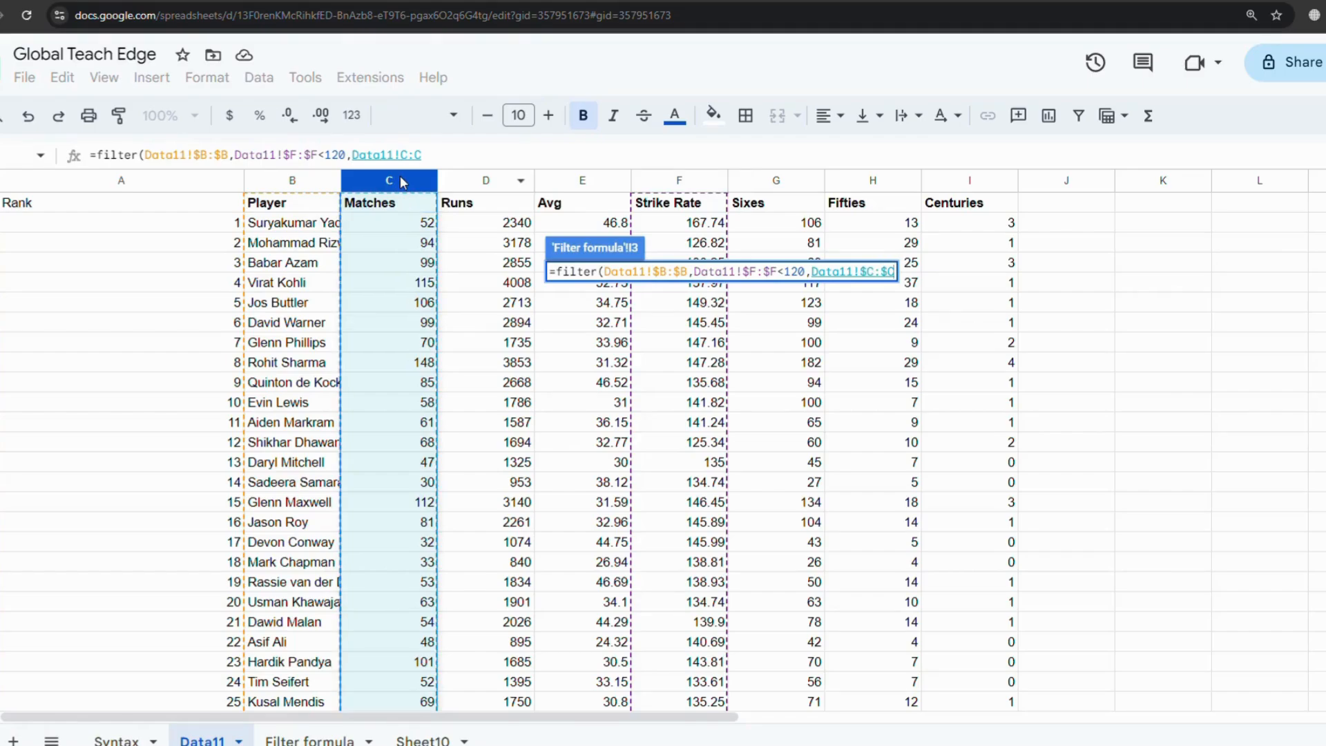
key("F4")
type(",")
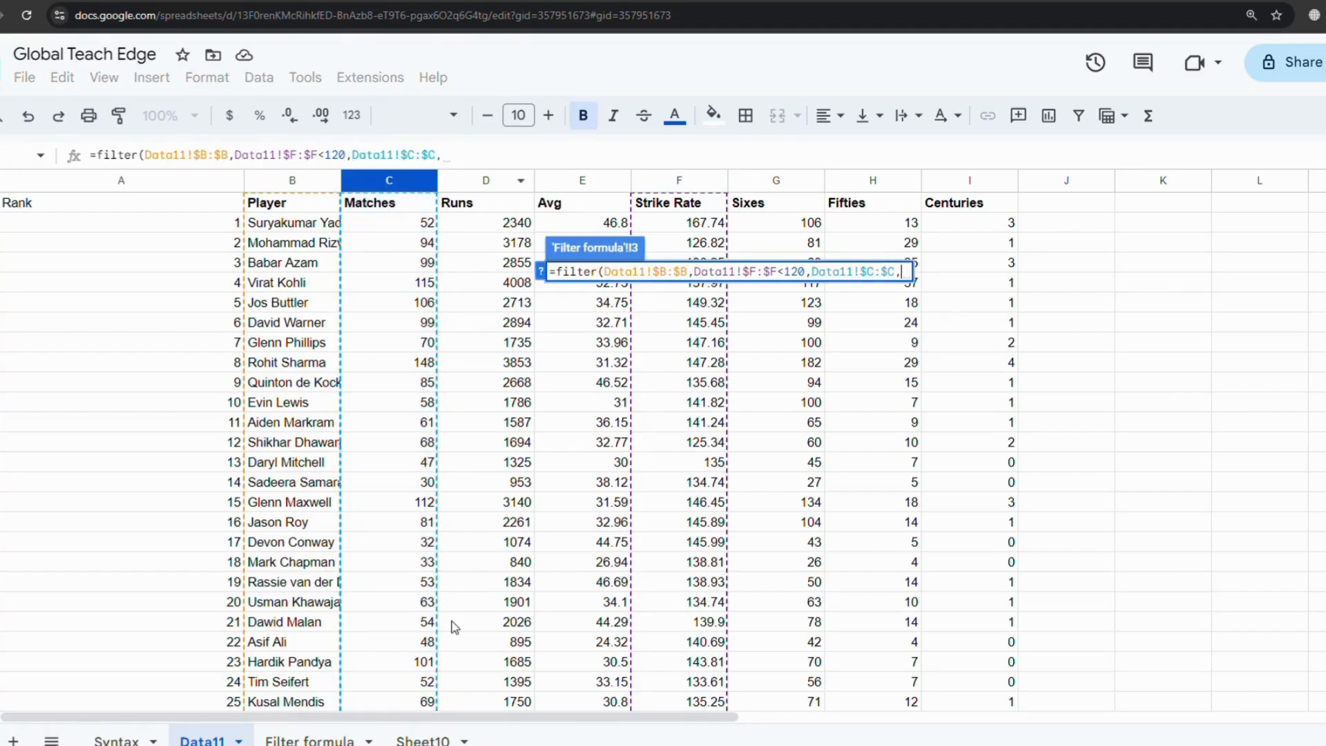
left_click(325, 737)
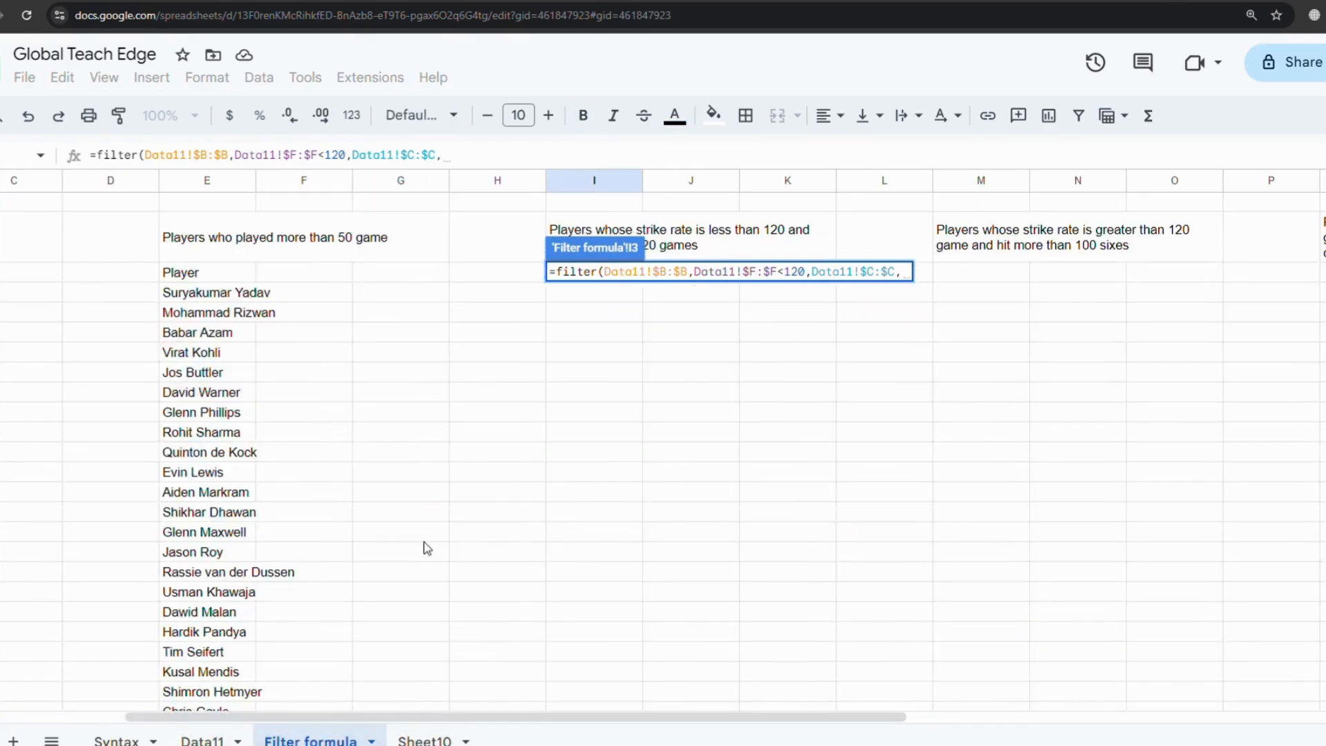
left_click(468, 169)
key("BackSpace")
type(">20")
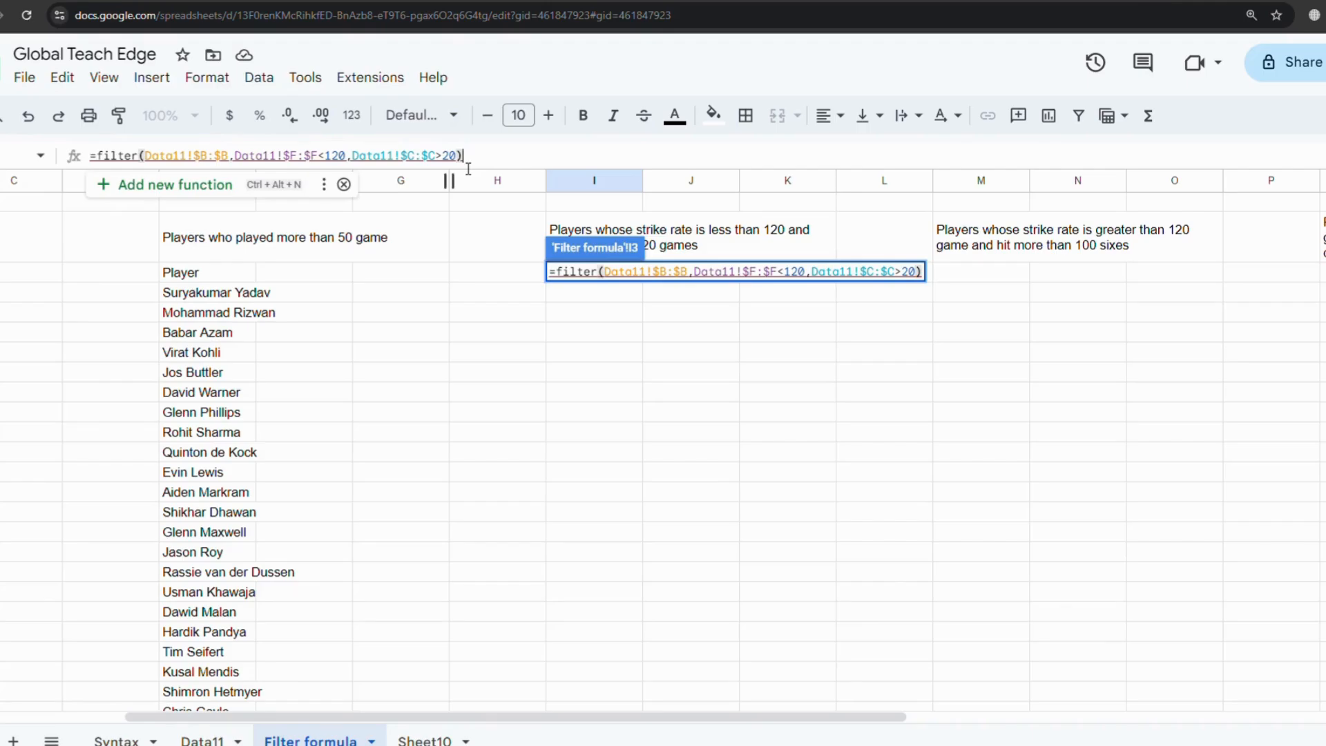
key("Return")
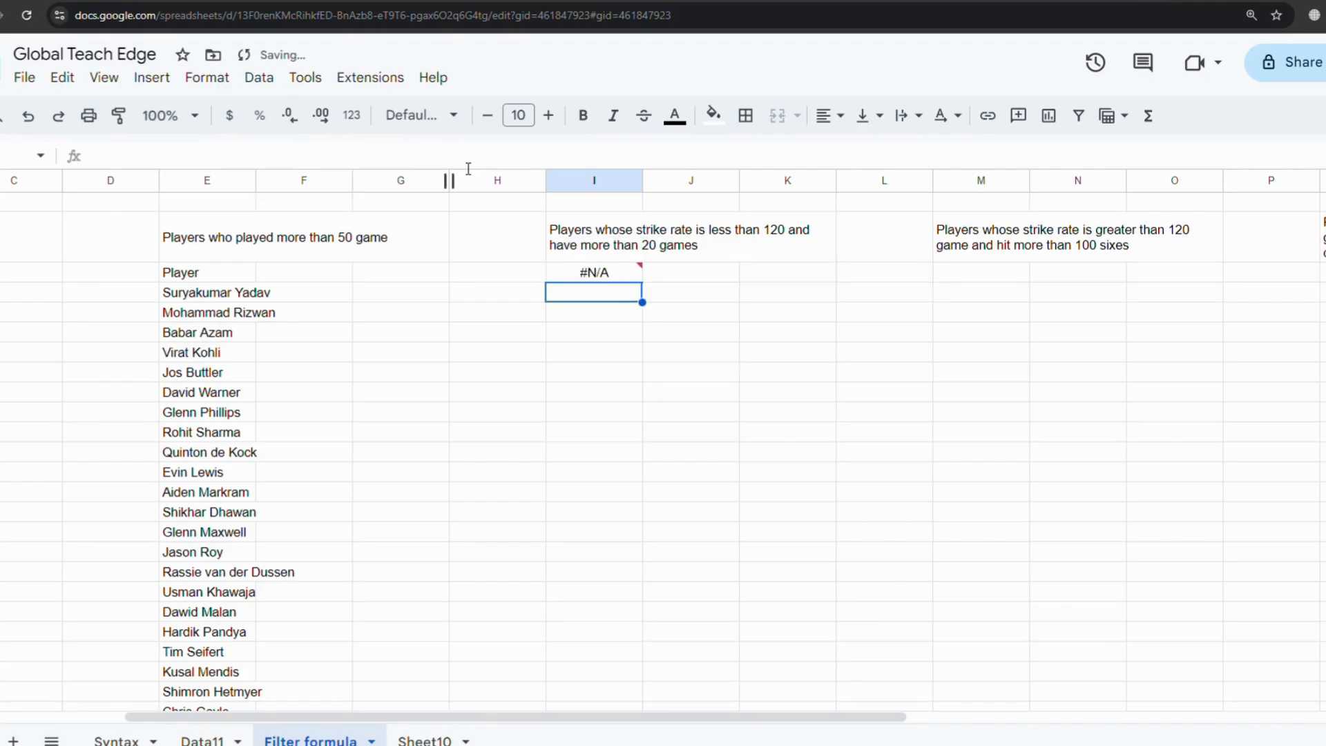
- Change the strike rate limit in the I3 FILTER formula to less than 130
left_click(605, 276)
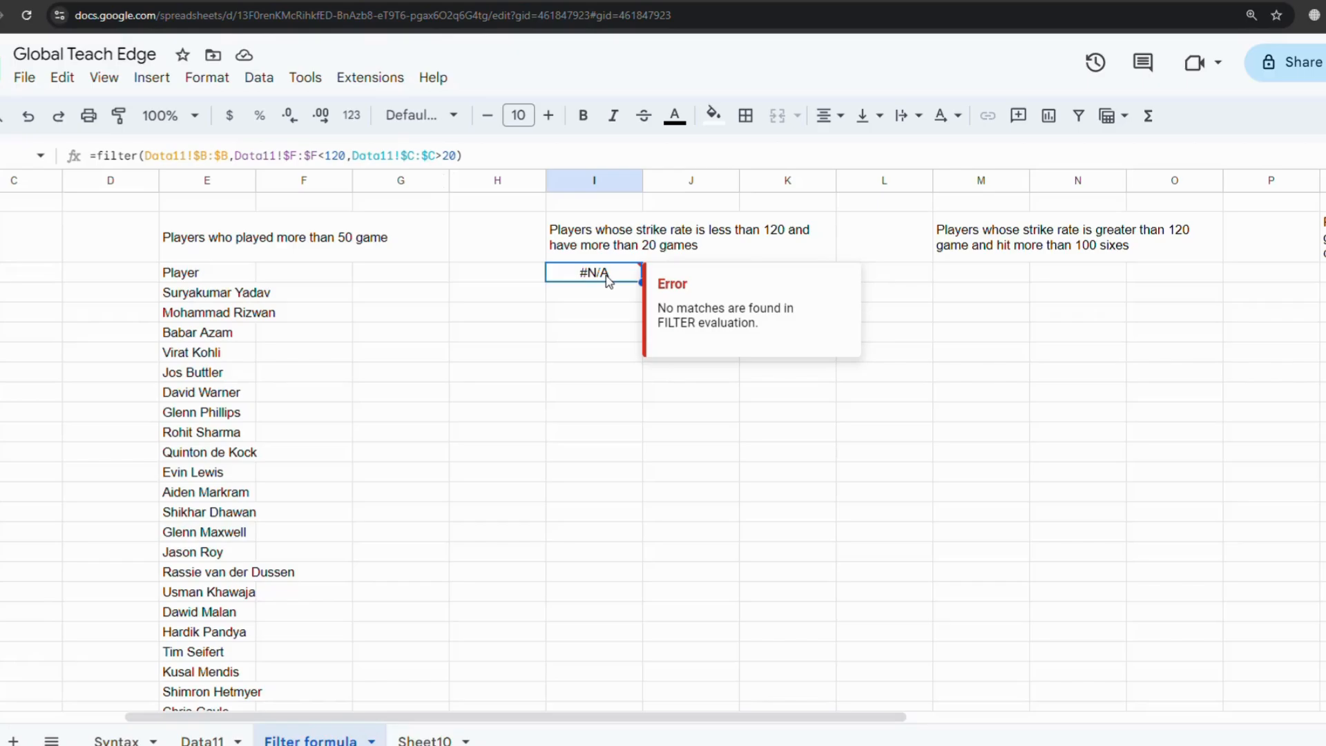
left_click(347, 166)
key("Left")
key("BackSpace")
type("3")
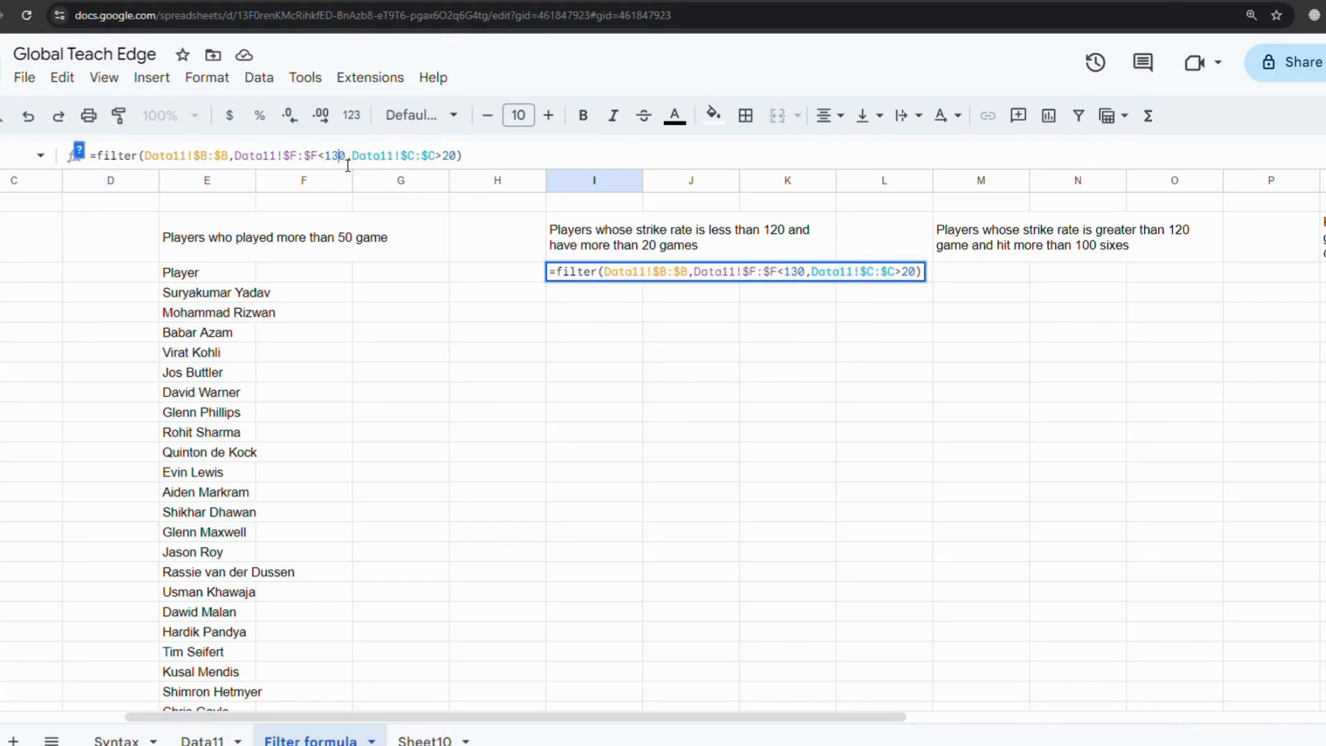
key("Return")
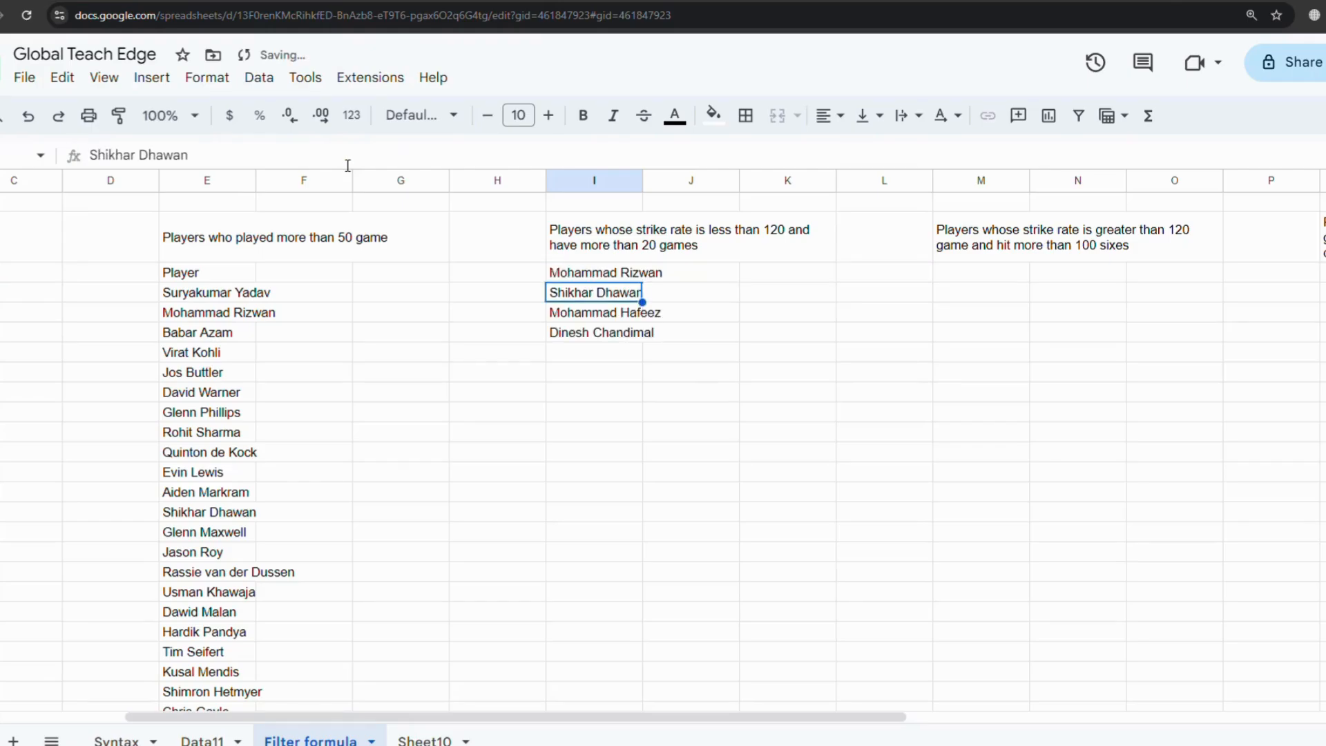
left_click(687, 455)
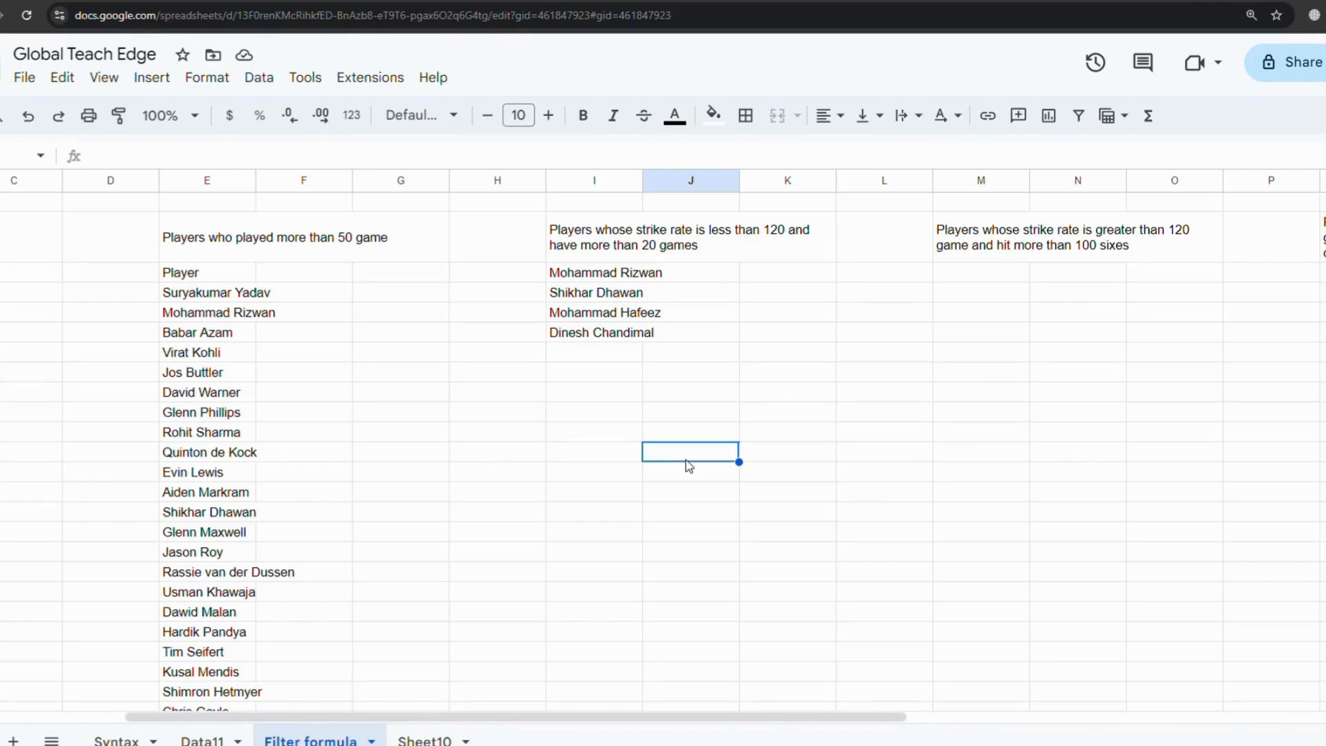
- Start a FILTER formula in cell M3 that returns the Player column, using the absolute range Data11!$B:$B
key("Right")
key("Right")
key("Right")
key("Right")
key("Right")
key("Right")
key("Right")
key("Right")
key("Right")
key("Right")
key("Right")
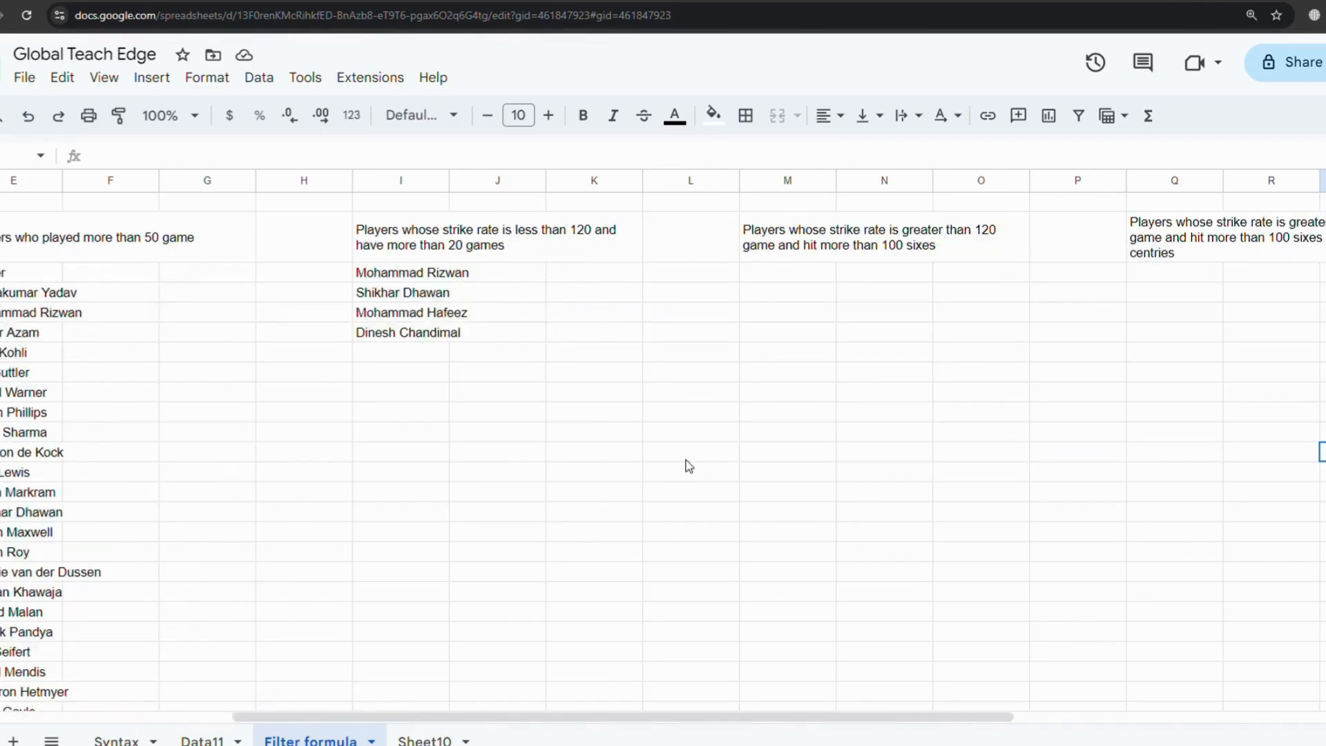
left_click(586, 293)
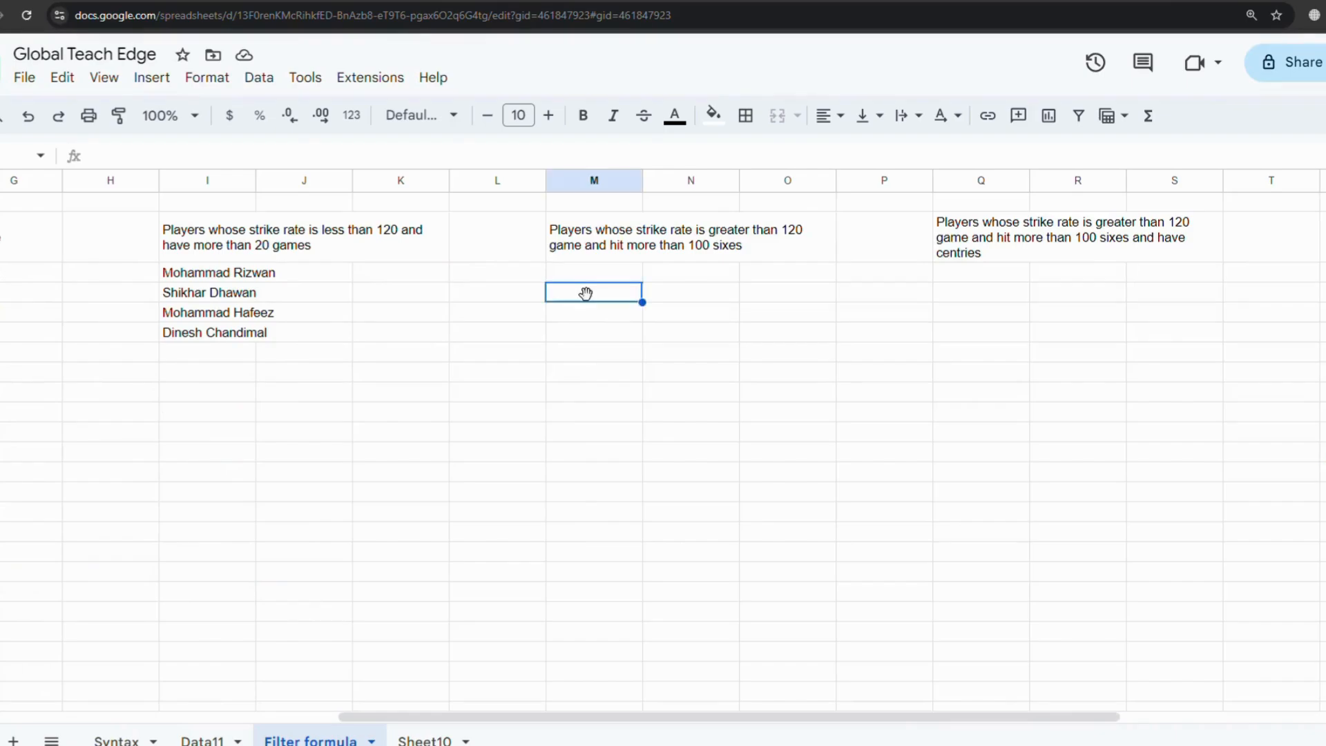
key("Up")
type("=fi")
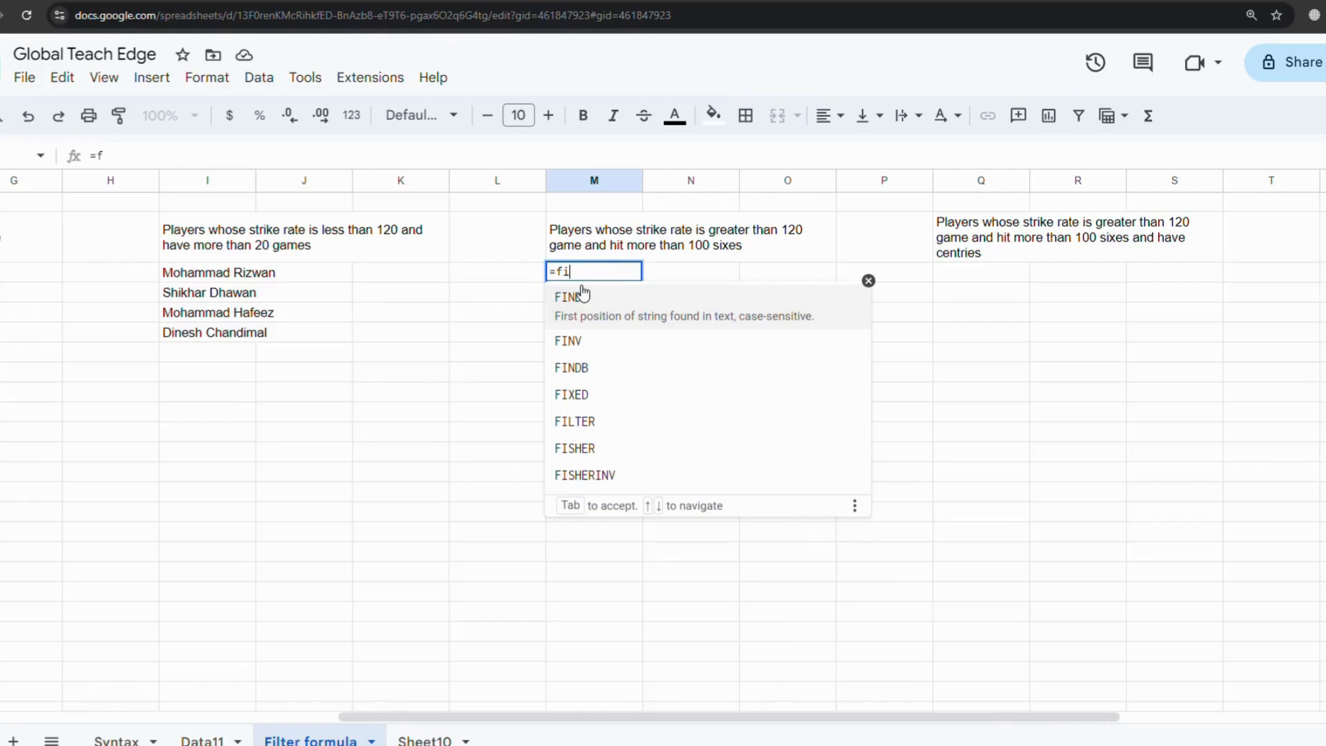
type("lter(")
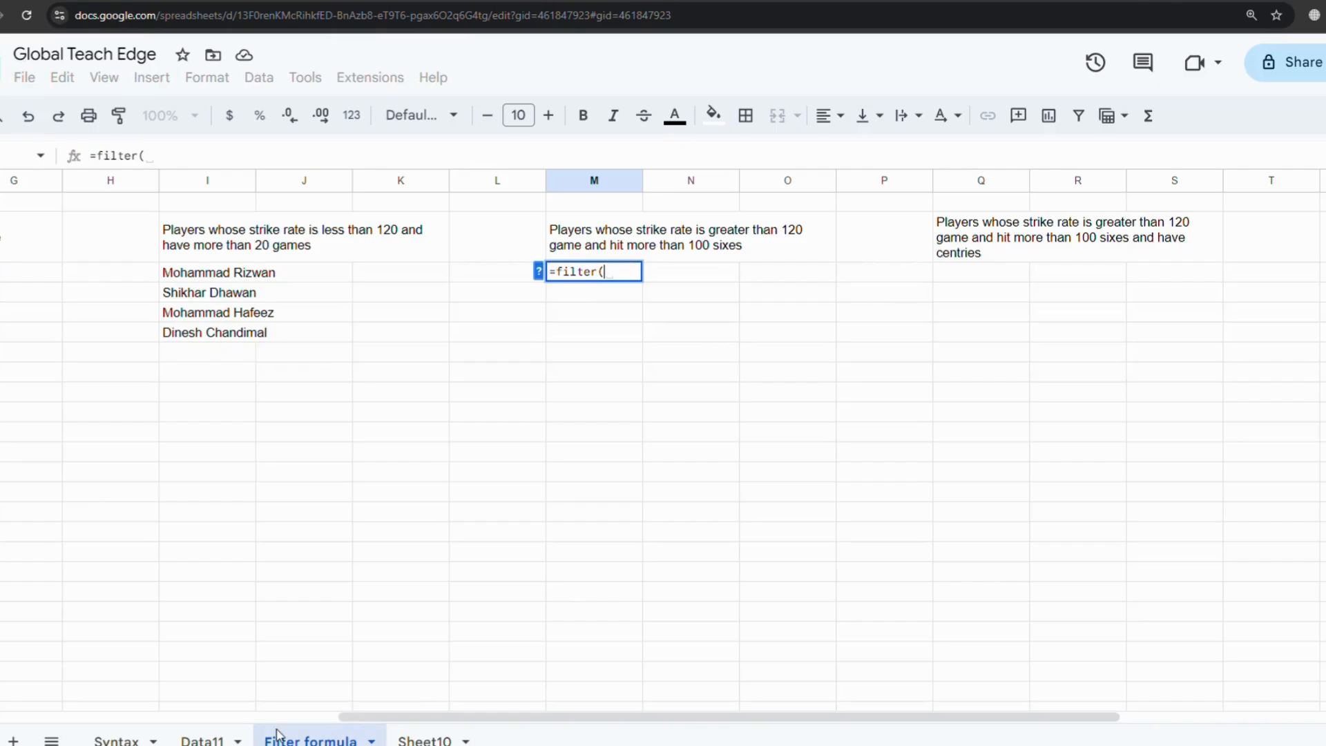
left_click(204, 739)
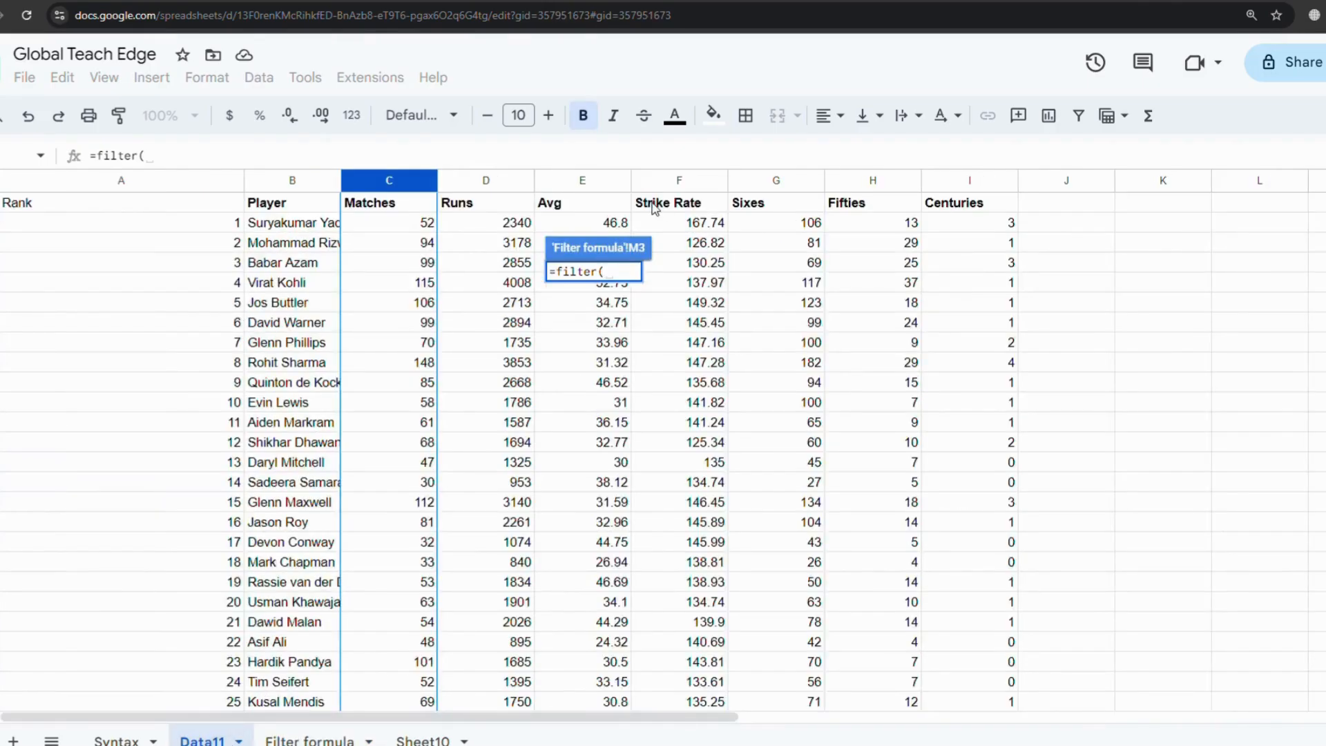
left_click(276, 182)
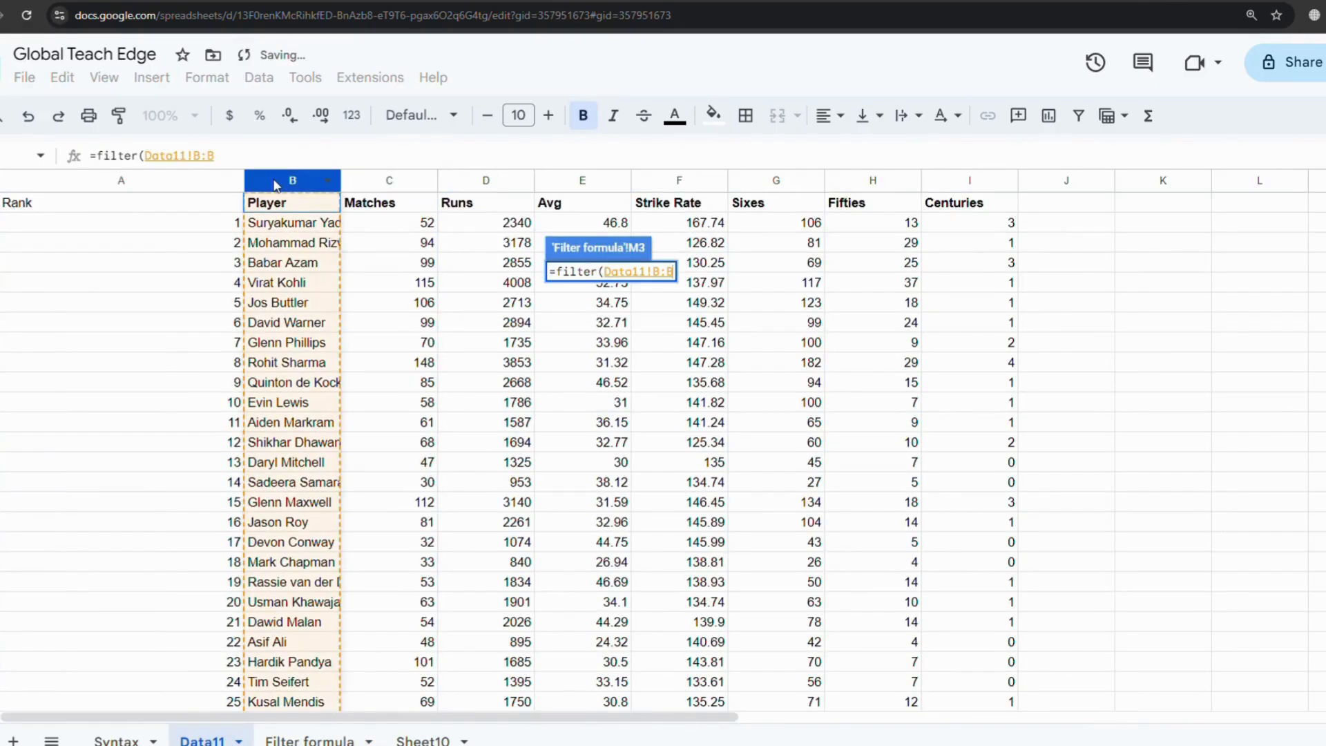
key("F4")
type(",")
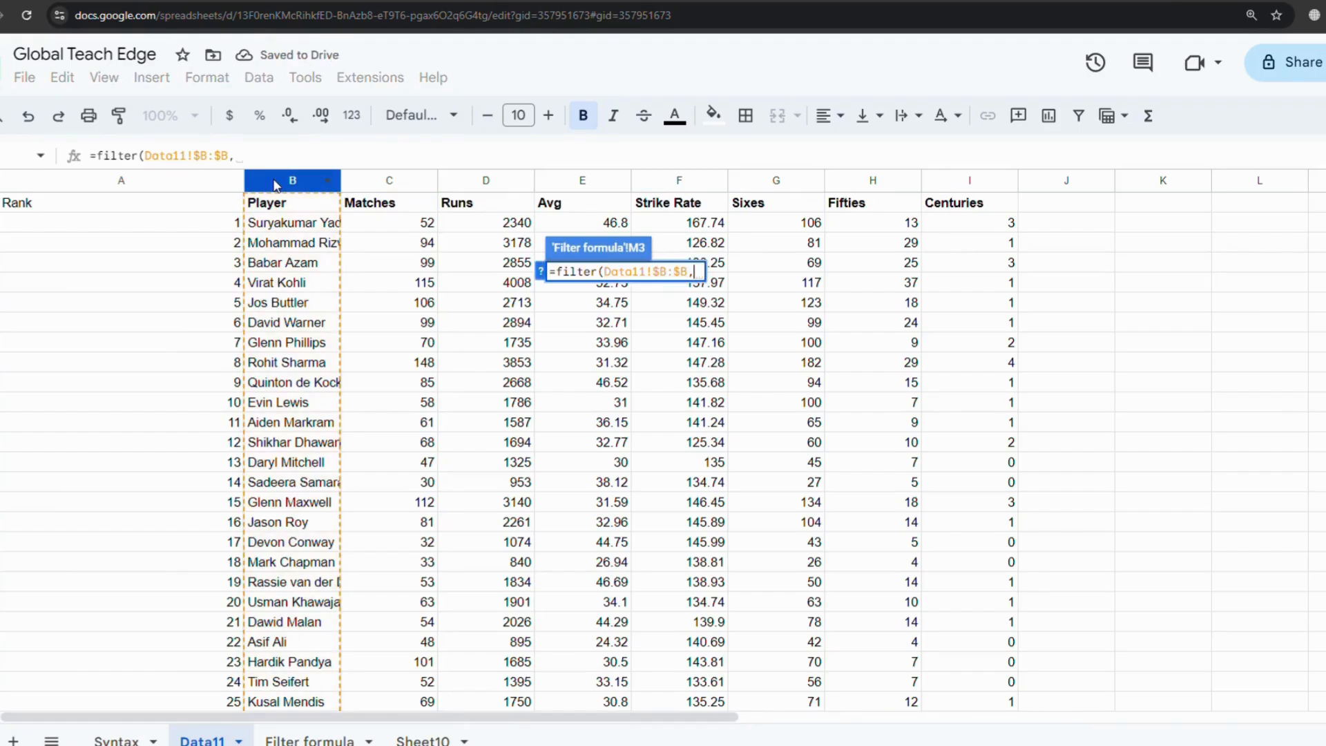
- Add the strike rate condition Data11!$F:$F>120 to the FILTER formula in M3
left_click(677, 182)
key("F4")
type(">")
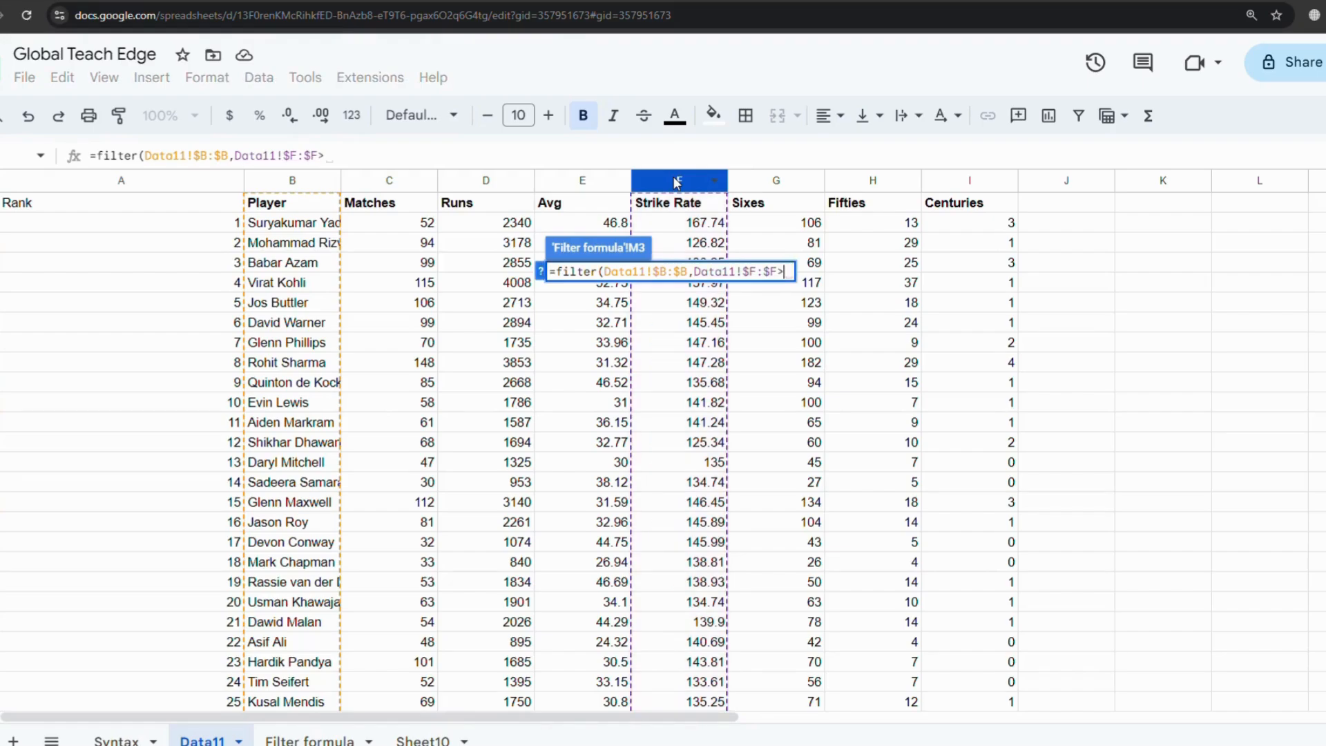
type("120,")
- Add the sixes condition Data11!$G:$G>100 to the FILTER formula in M3 and enter the formula
left_click(775, 181)
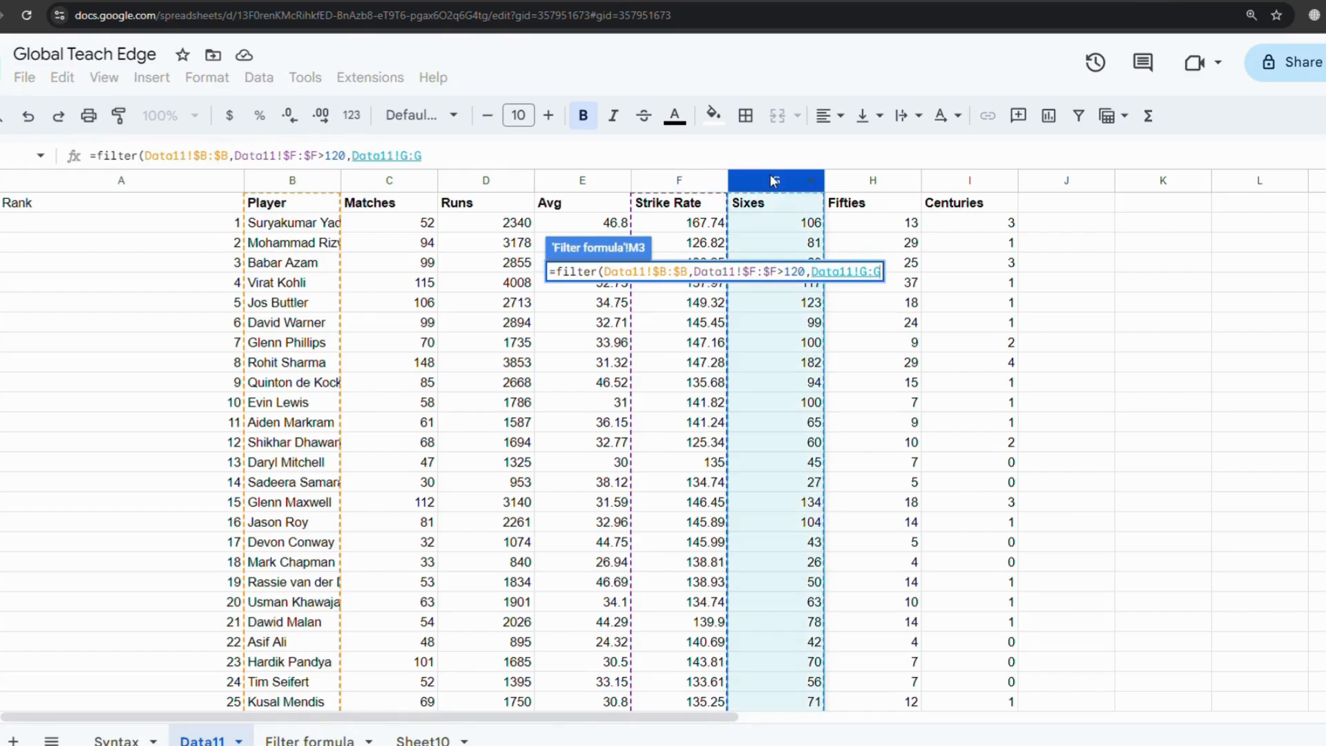
key("F4")
type(">")
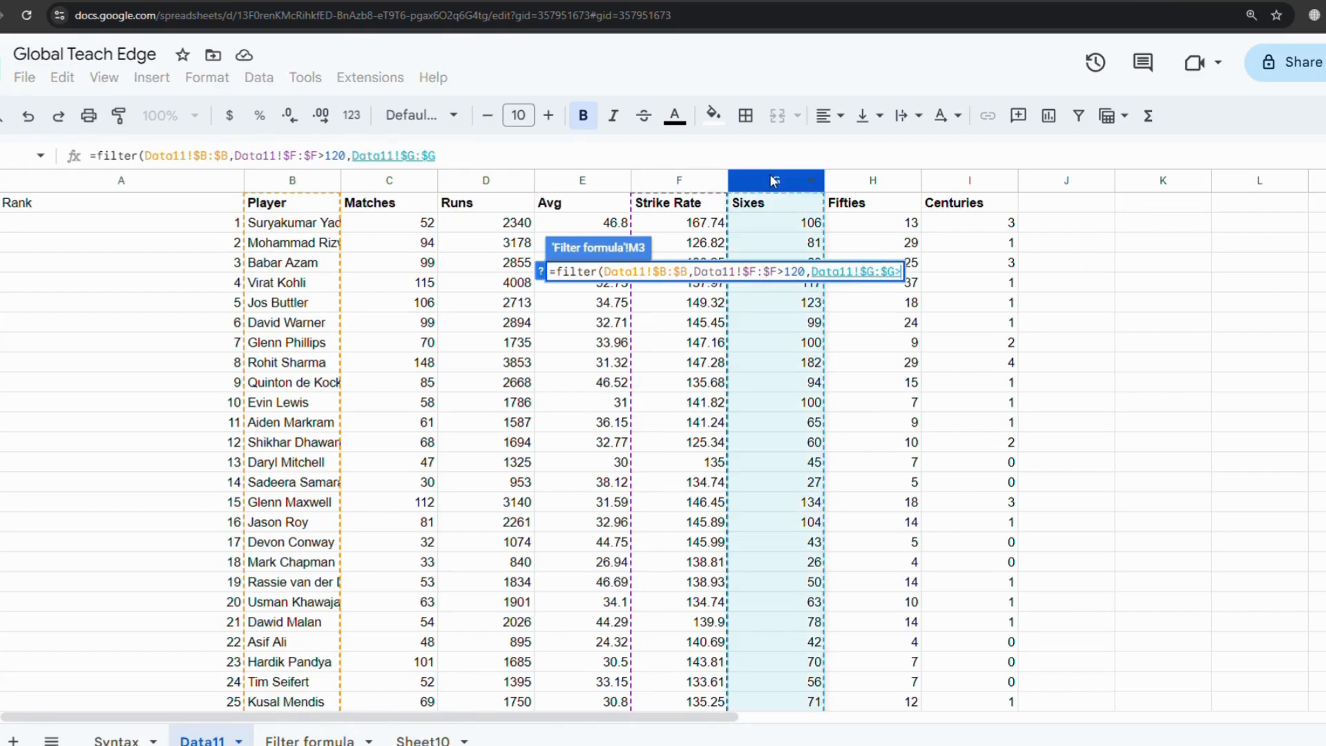
type("100)")
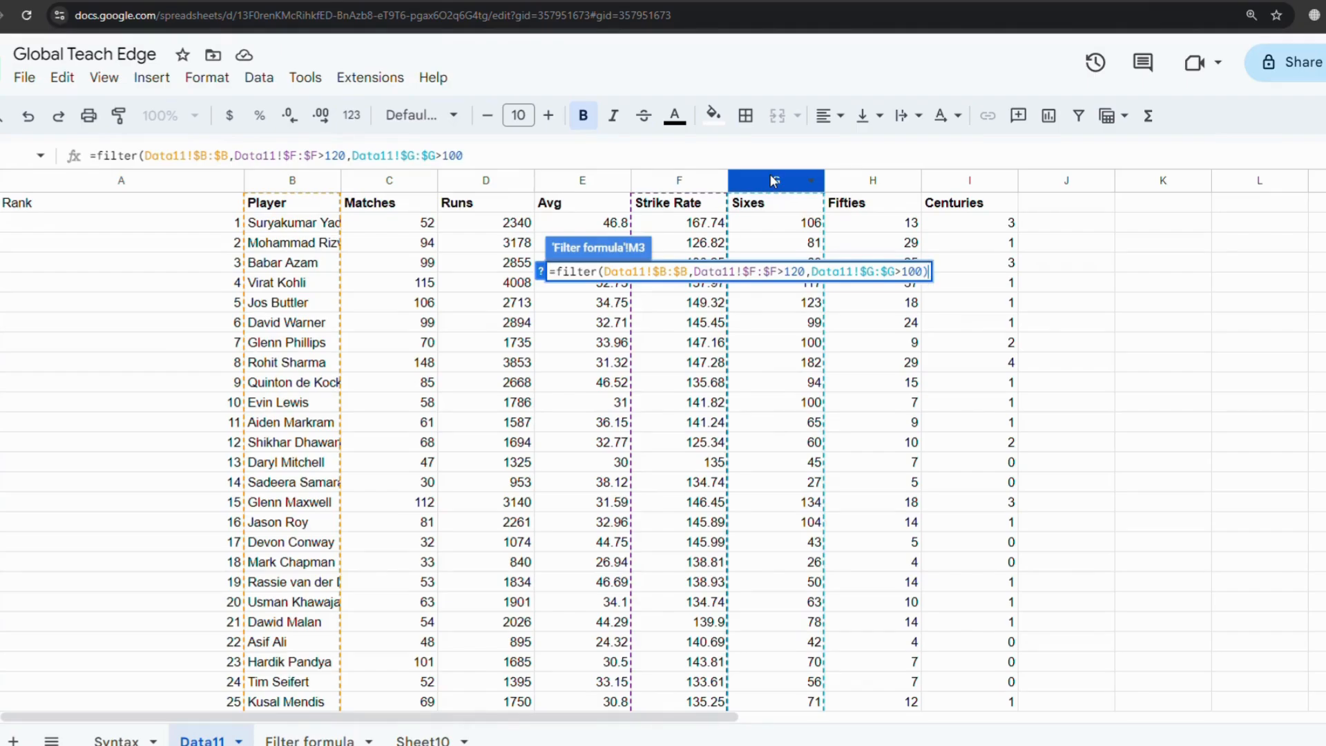
key("Return")
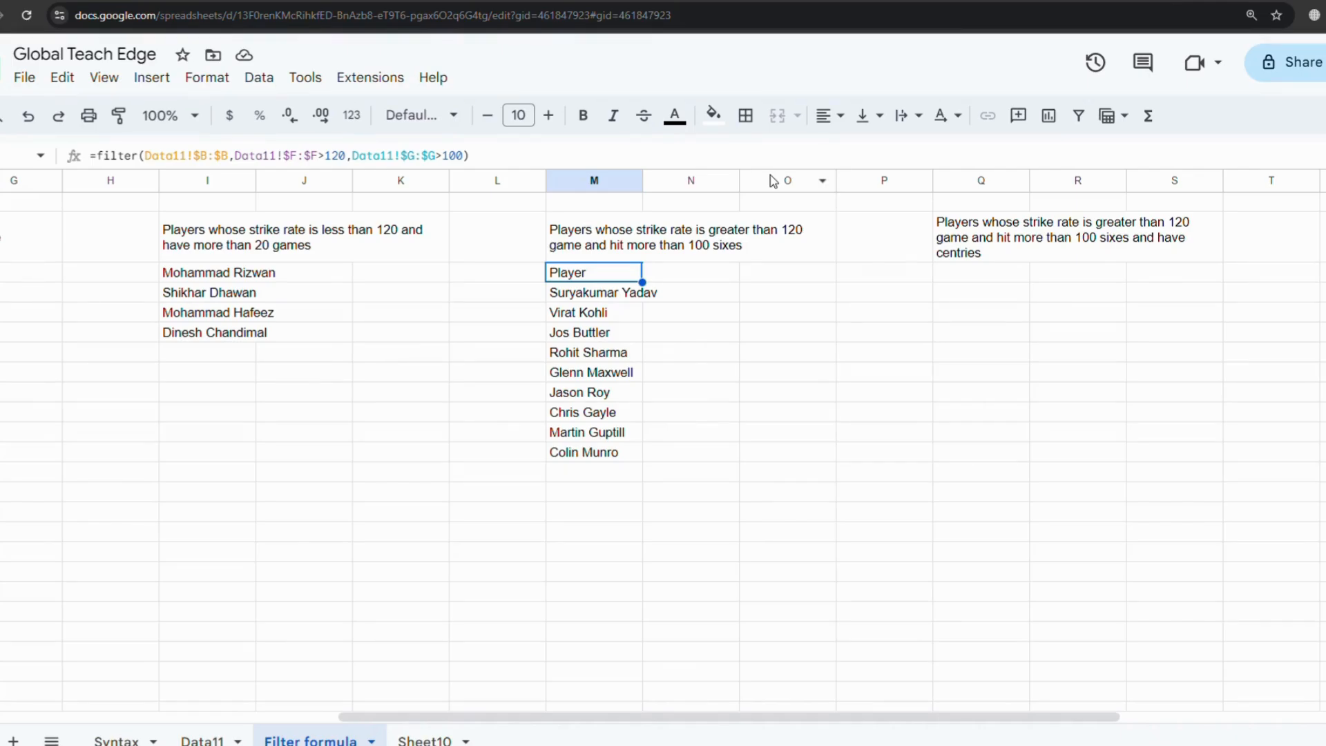
- Correct the misspelled last word of the heading above column Q to "centuries"
key("Right")
key("Right")
key("Right")
key("Right")
key("Right")
key("Right")
key("Right")
key("Right")
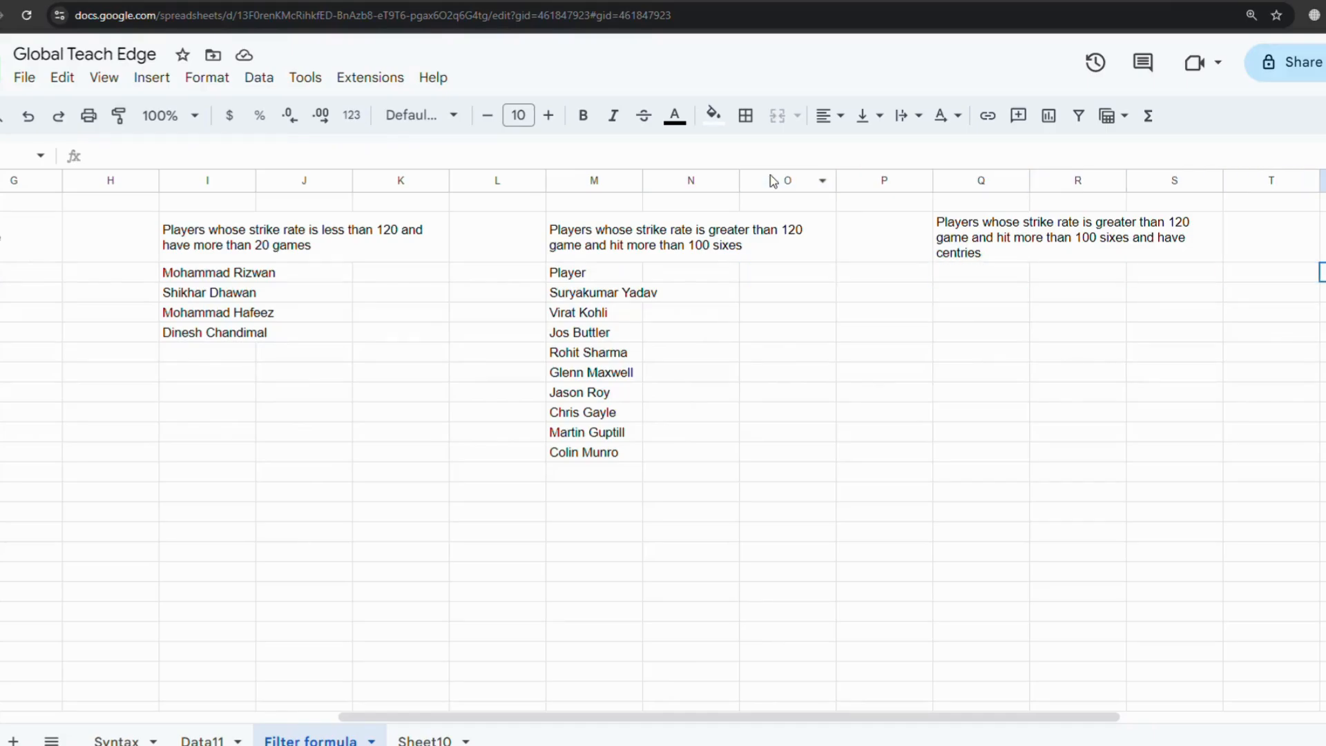
key("Left")
key("Left")
key("Left")
key("Left")
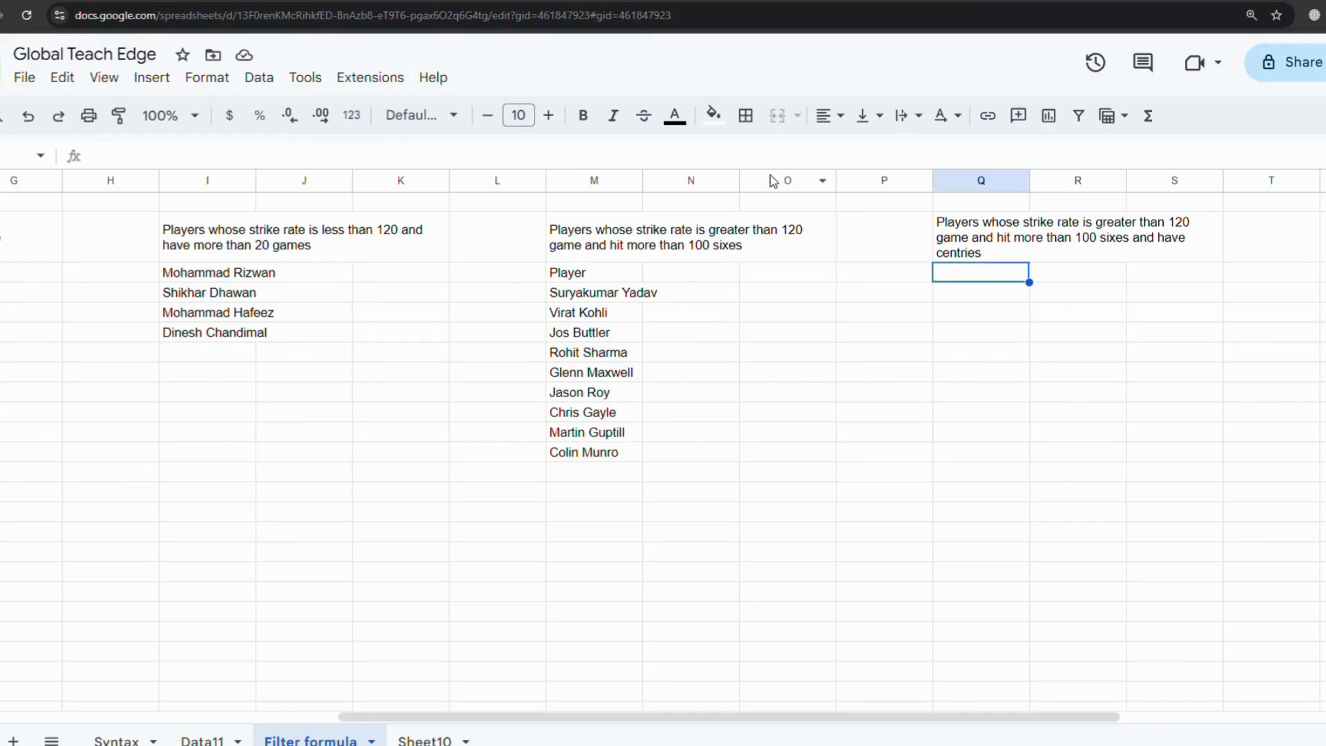
left_click(1133, 215)
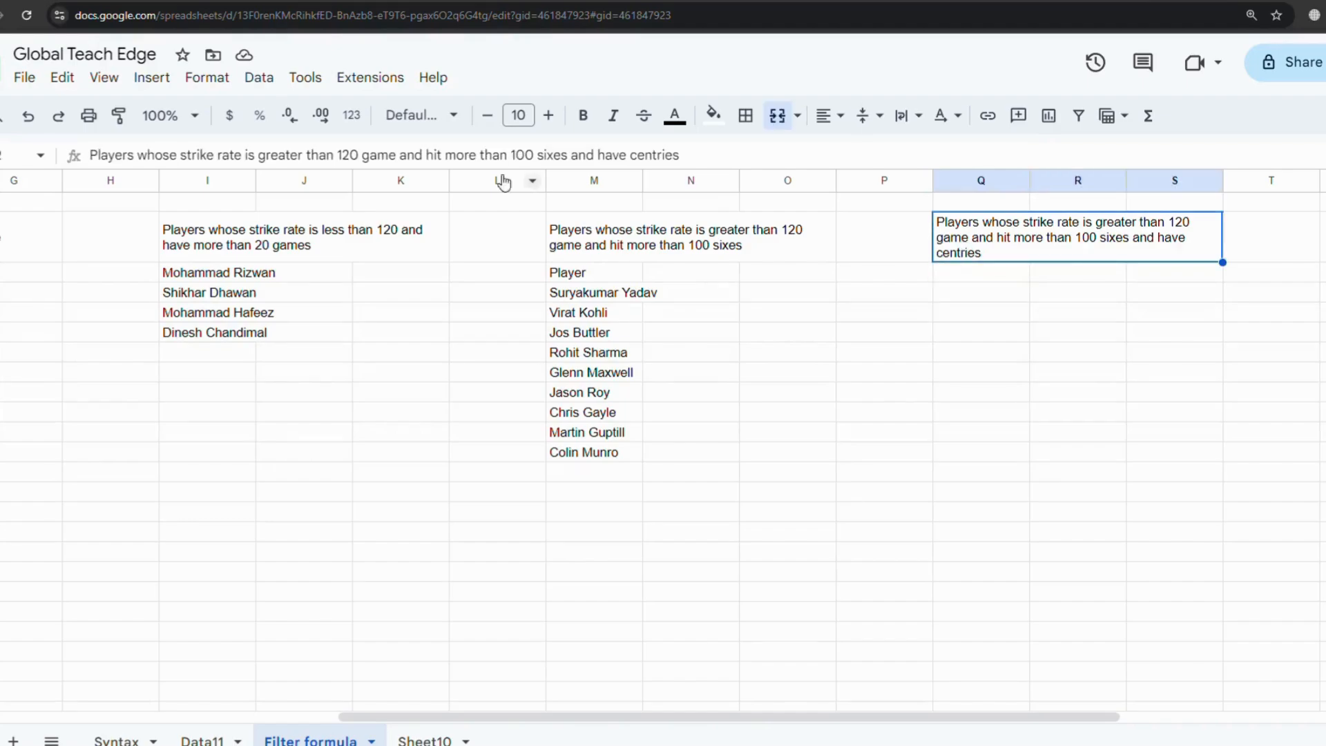
left_click(653, 156)
type("u")
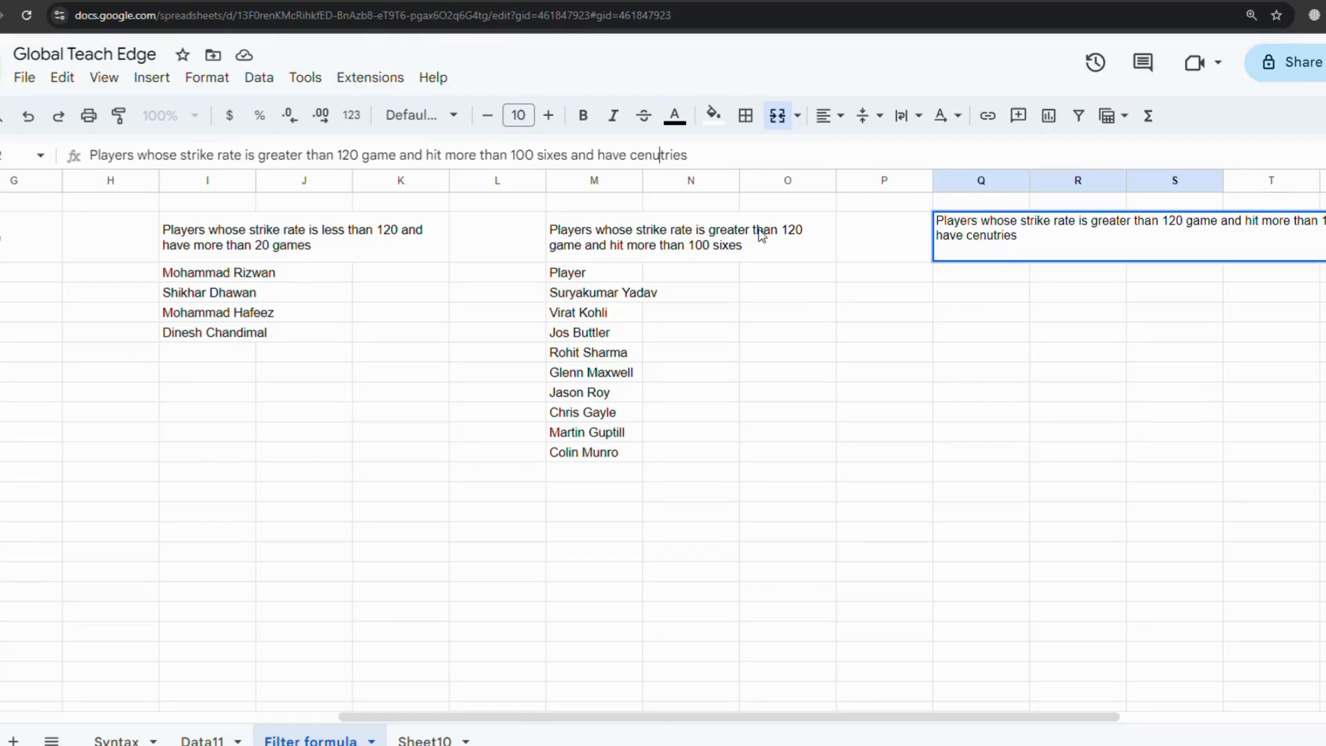
key("BackSpace")
key("Right")
type("u")
key("Return")
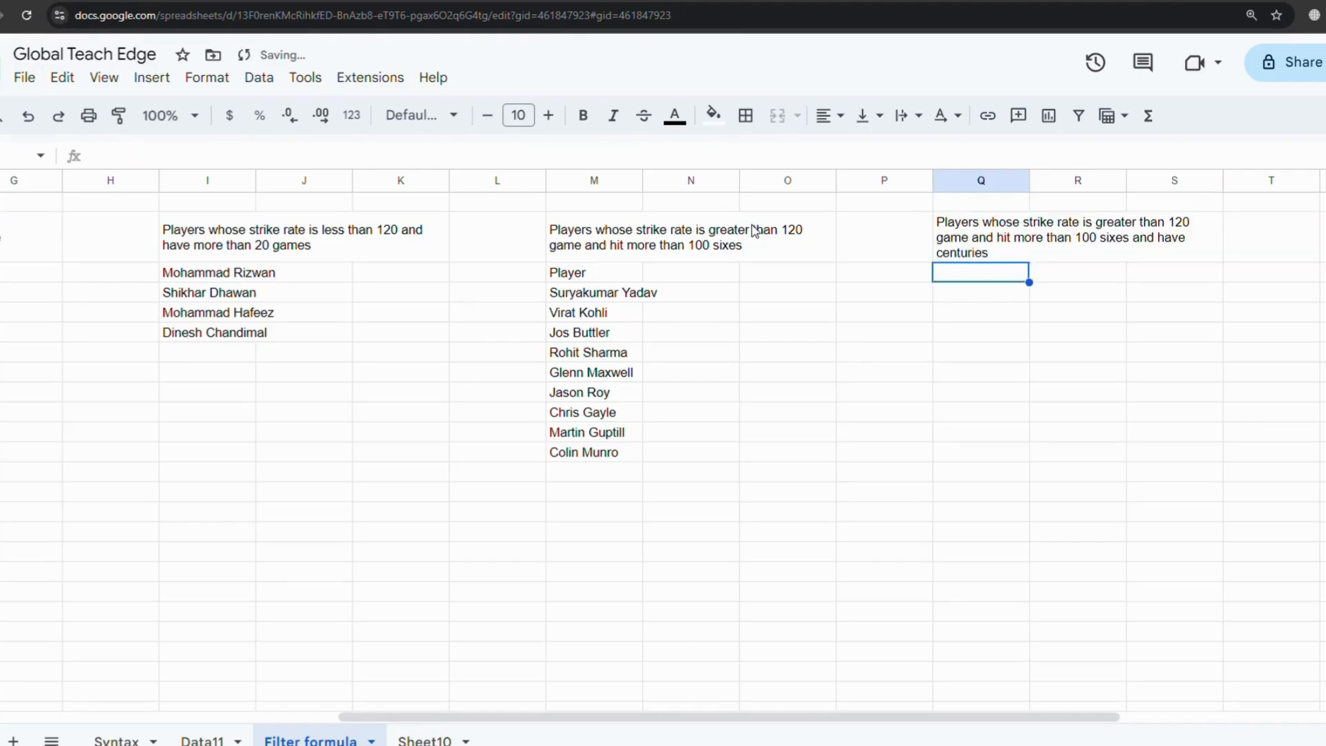
- Start a FILTER formula in cell Q3 that returns the Player column, using the absolute range Data11!$B:$B
type("=fil")
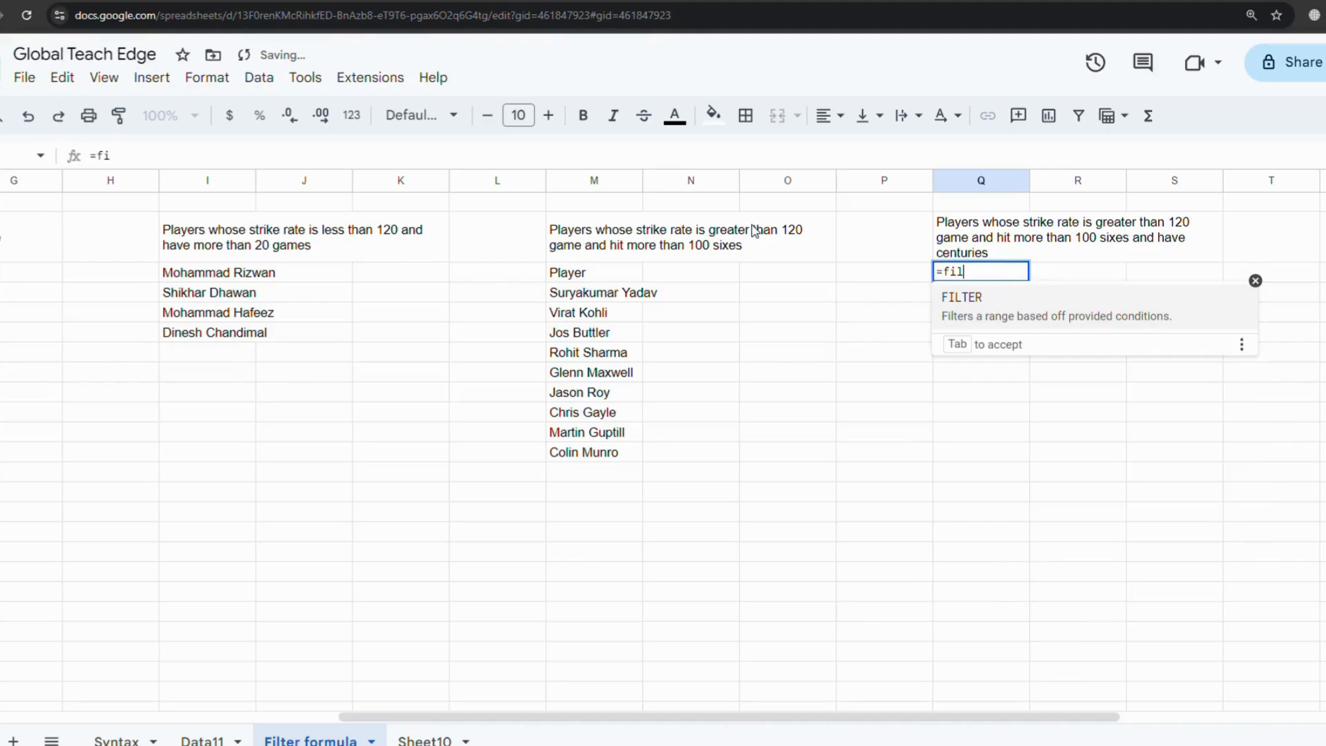
type("ter(")
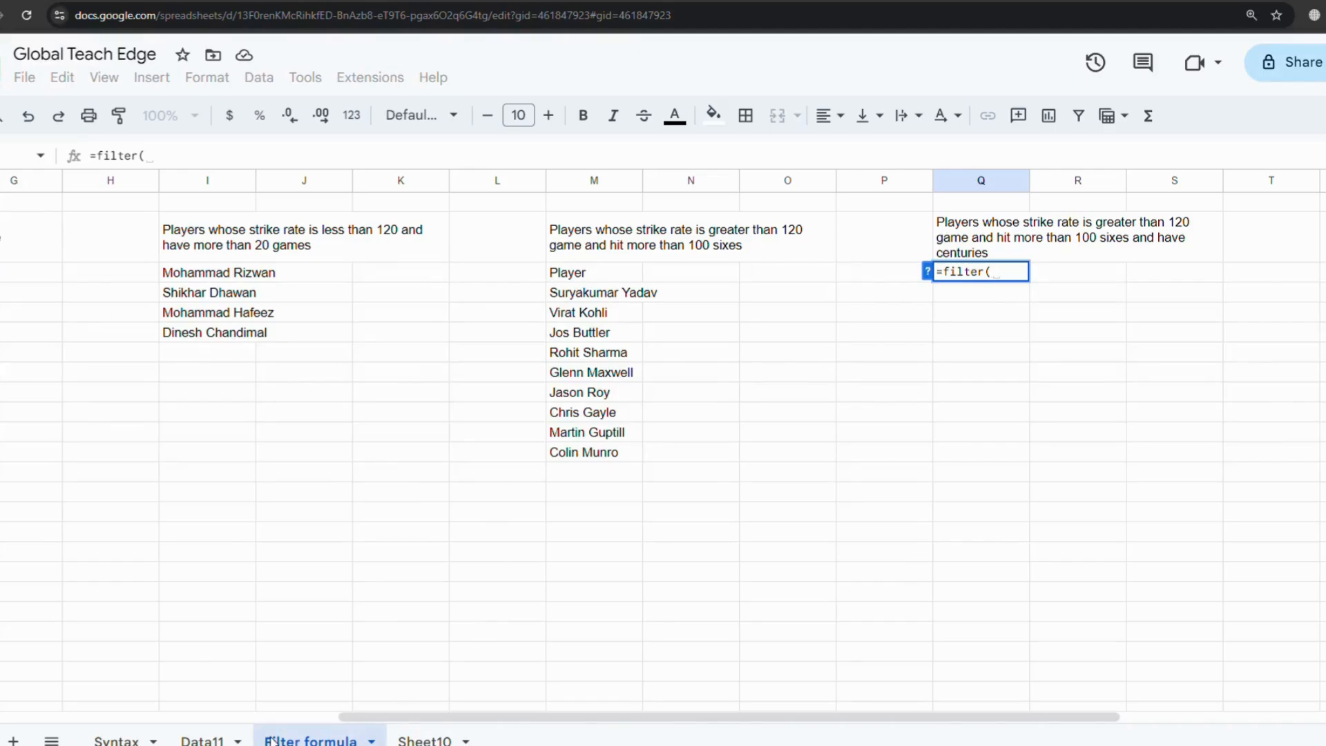
left_click(202, 739)
left_click(273, 188)
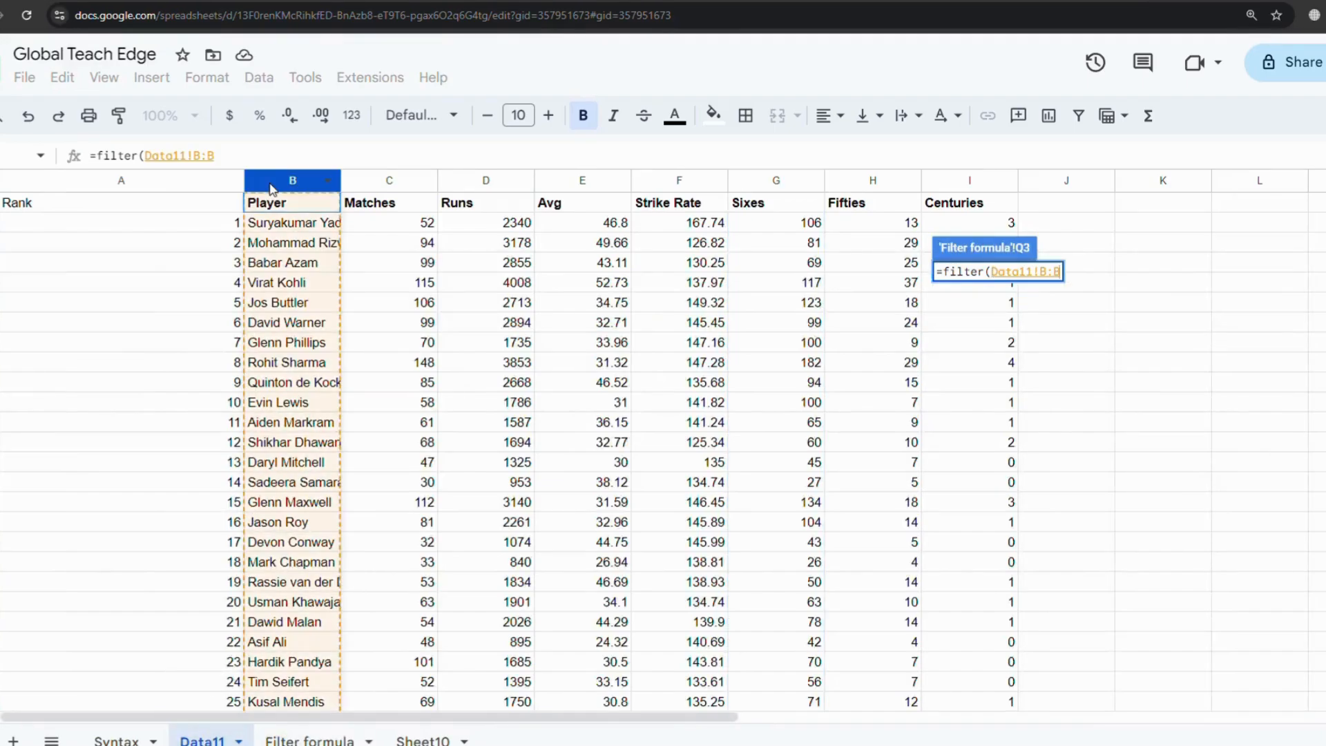
type(",")
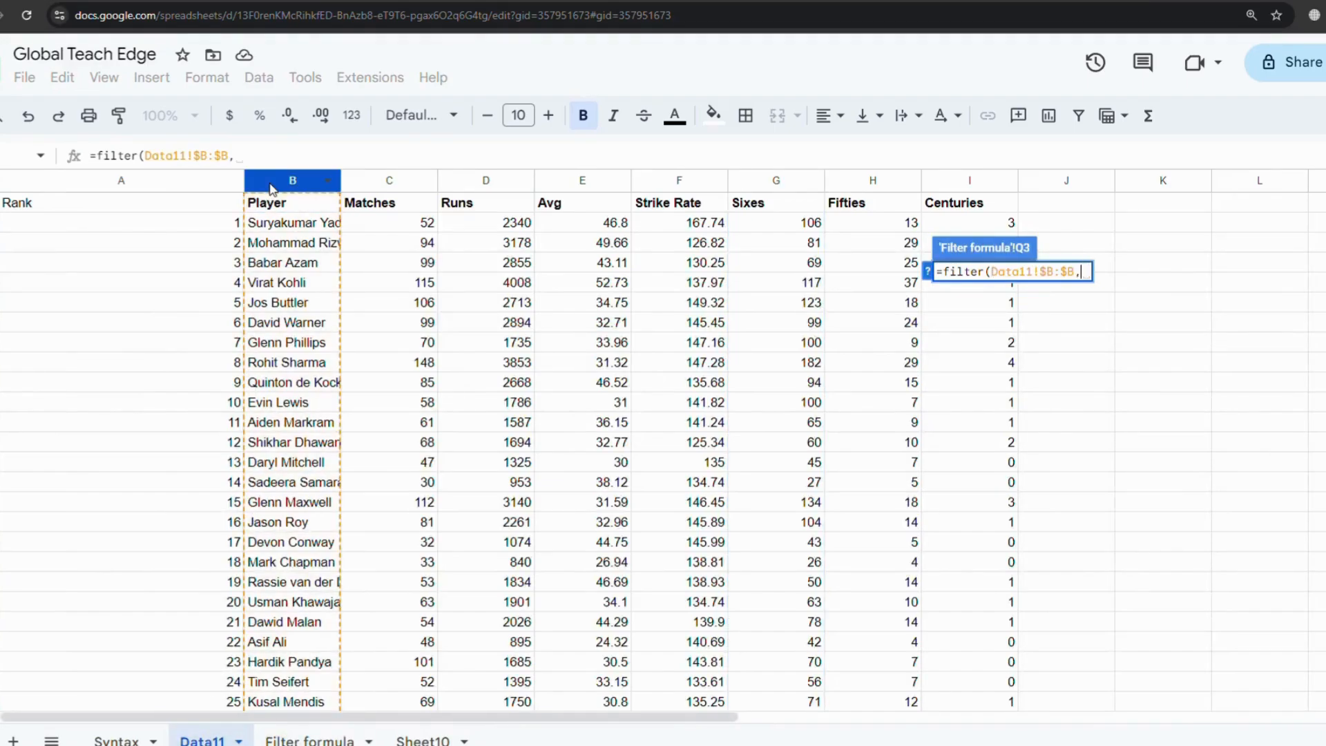
- Add the strike rate condition Data11!$F:$F>100 to the FILTER formula in Q3 and enter the formula
left_click(656, 182)
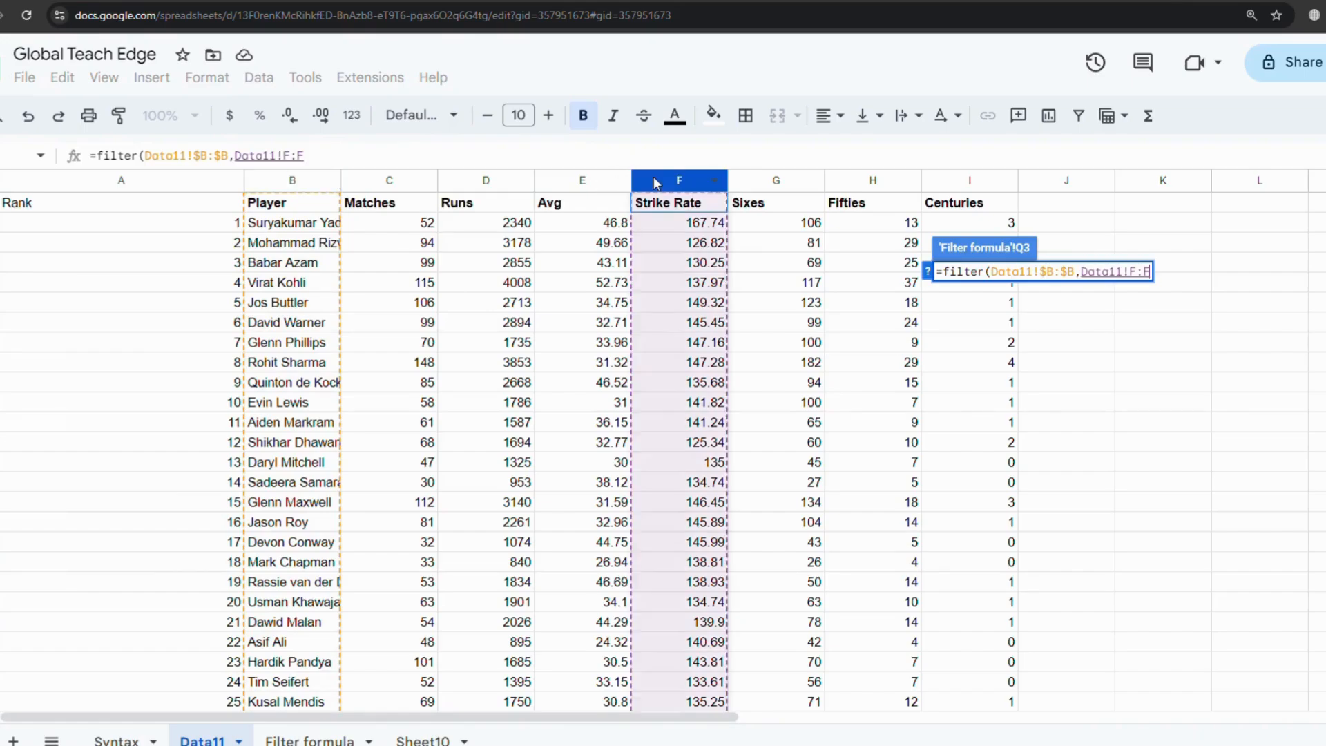
key("F4")
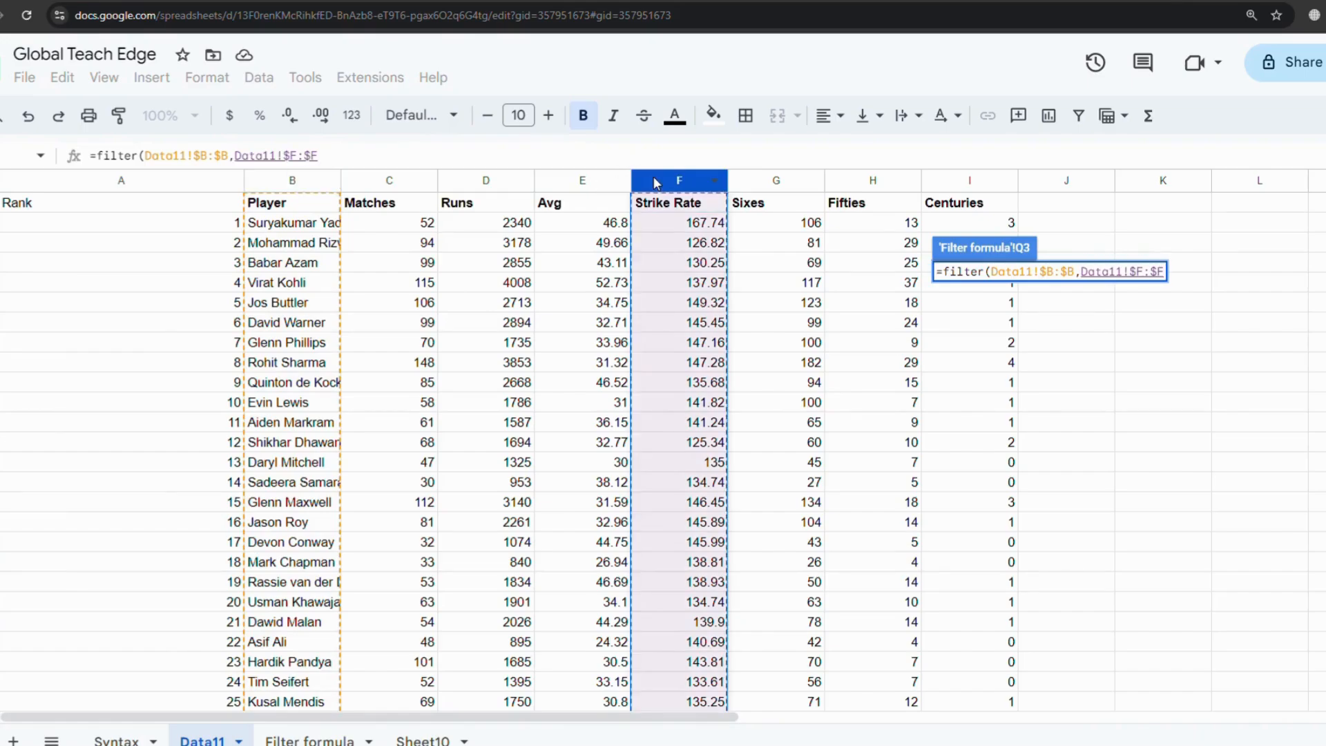
type(">100")
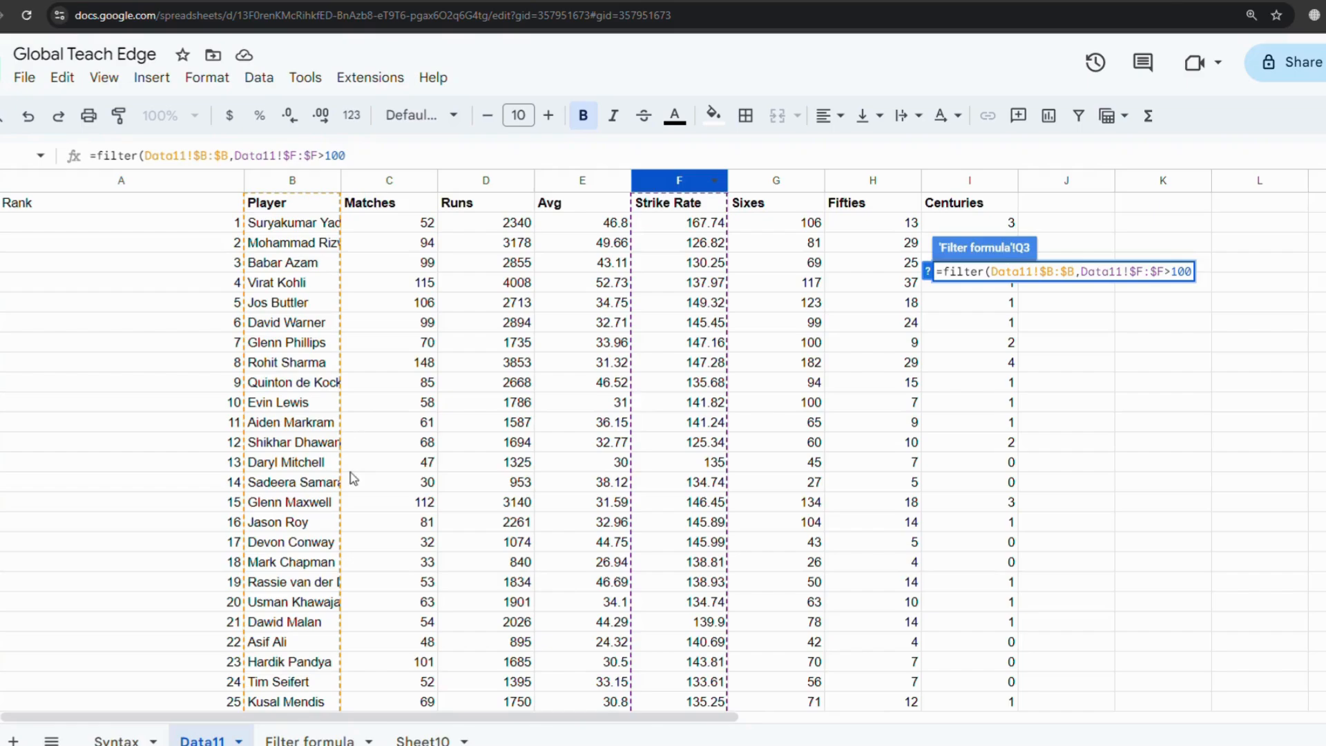
key("Return")
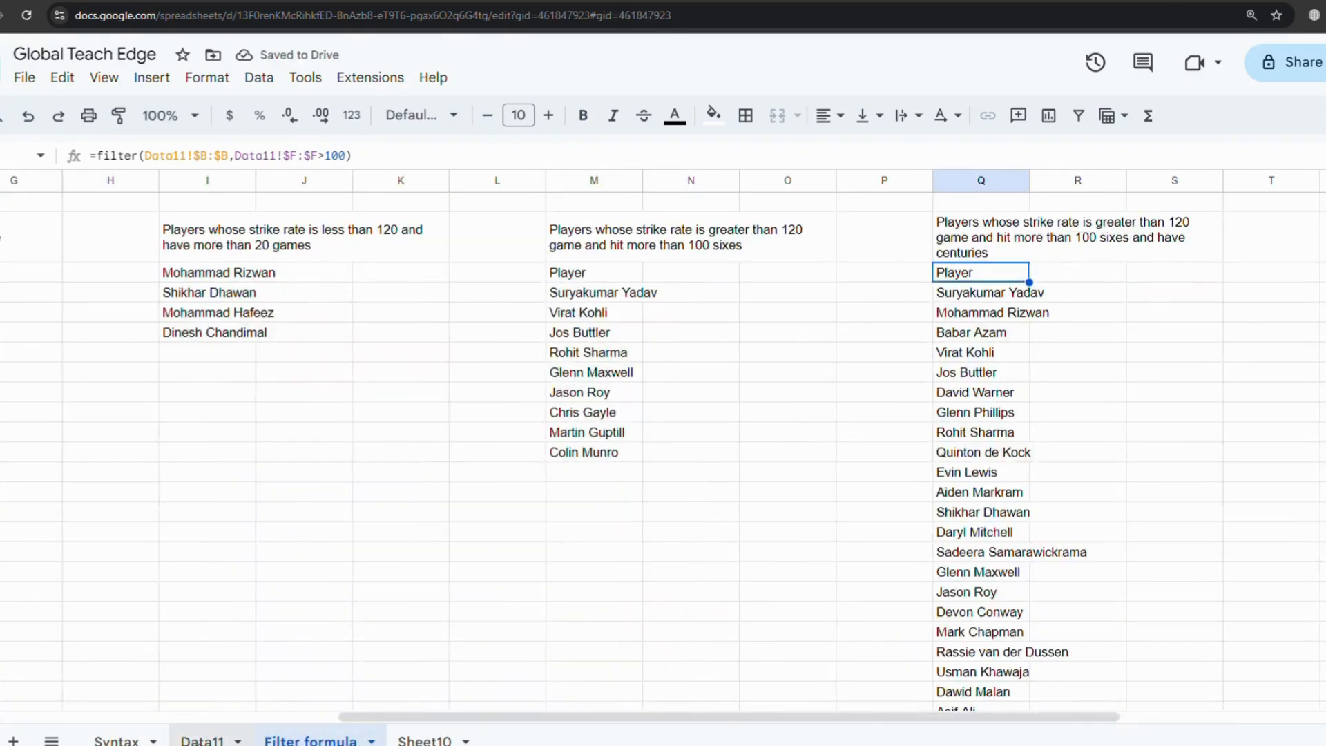
- Change the strike rate threshold in the Q3 formula to 120 and open a further condition argument
left_click(381, 158)
key("BackSpace")
key("BackSpace")
key("BackSpace")
type("20,")
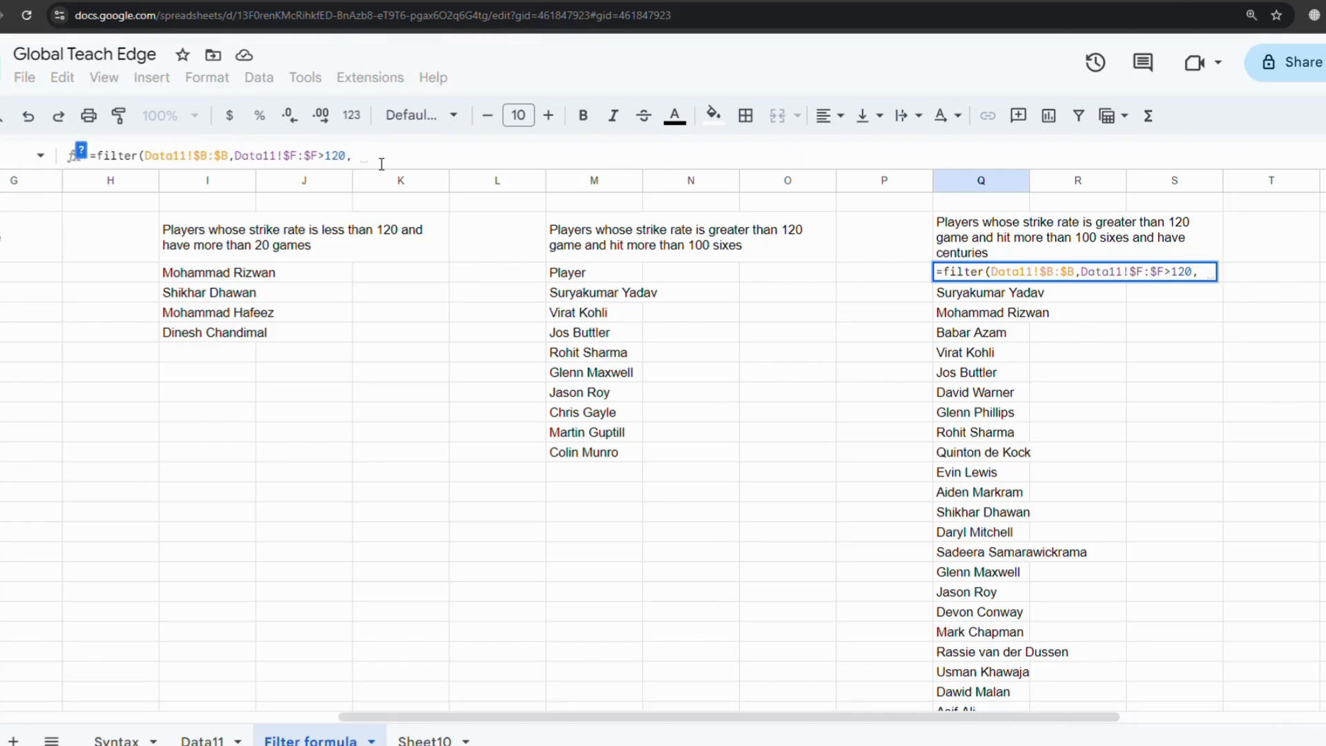
- Add the sixes condition Data11!$G:$G>100 to the FILTER formula in Q3
left_click(185, 738)
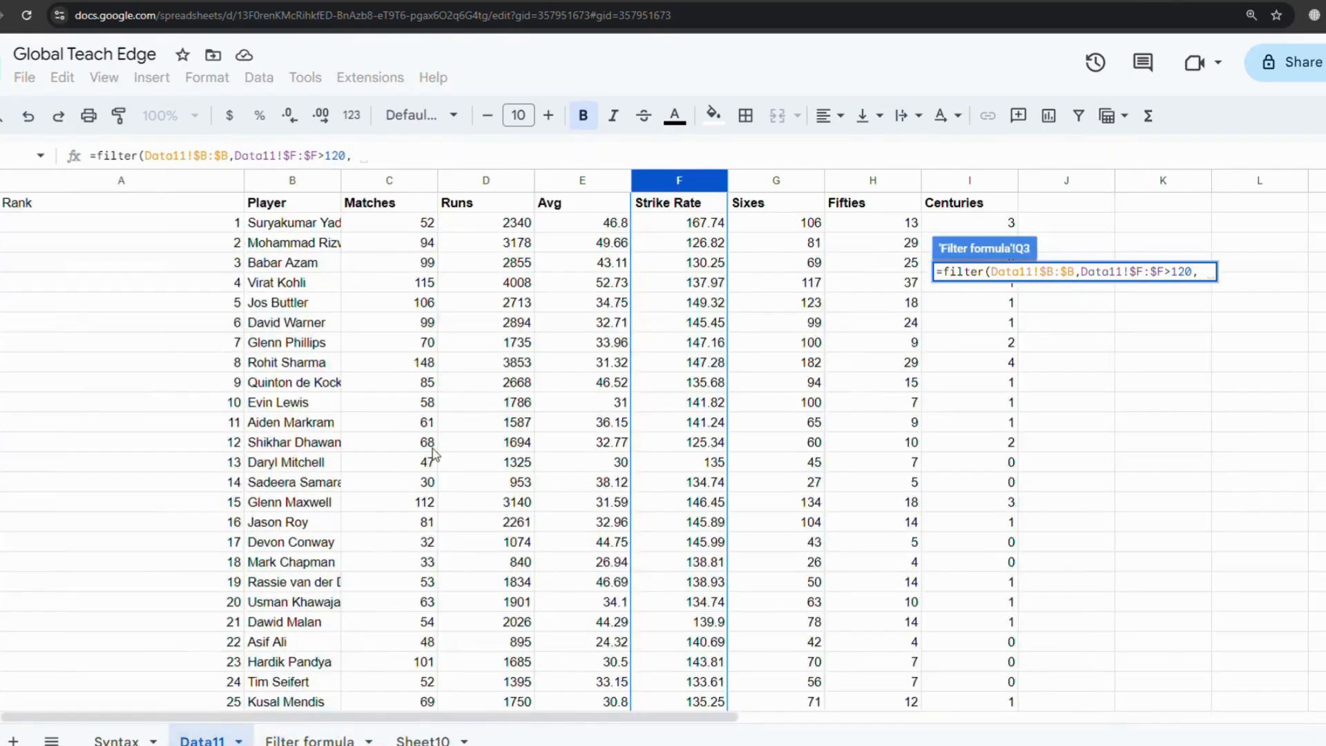
left_click(776, 181)
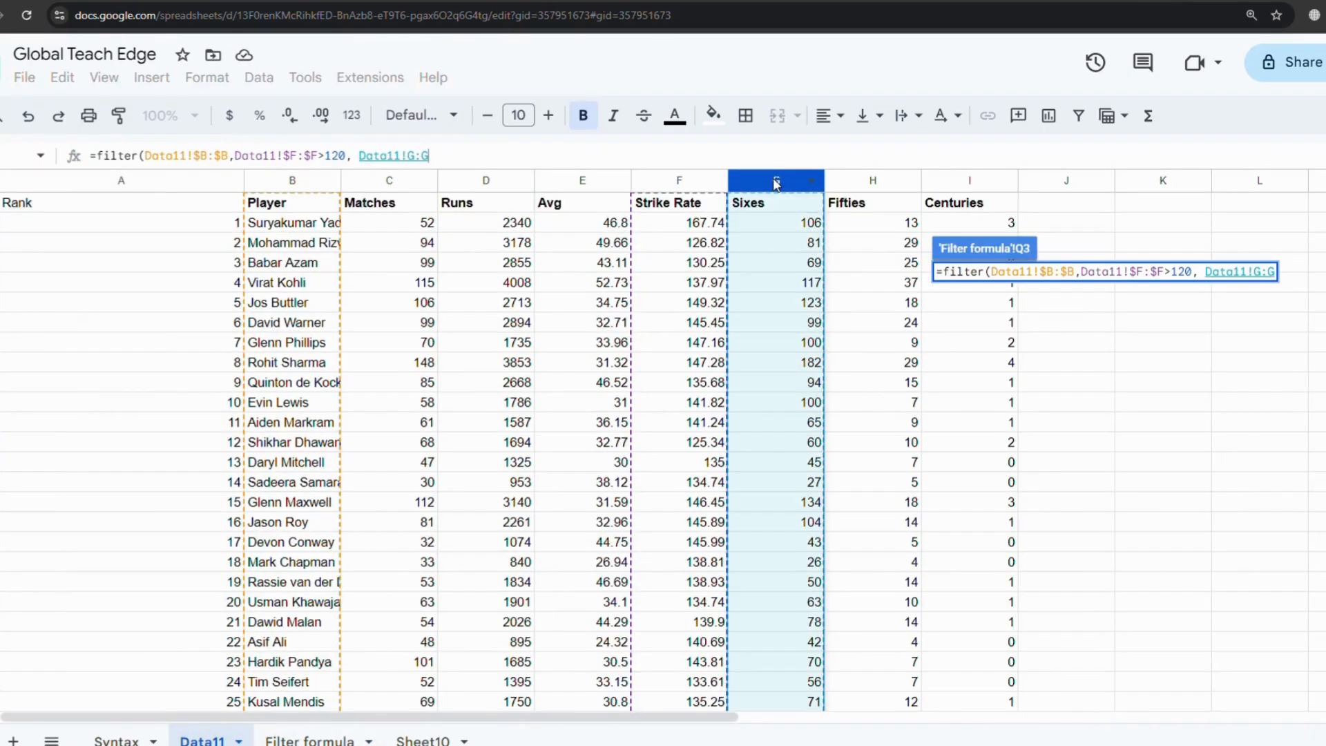
key("F4")
type(">1")
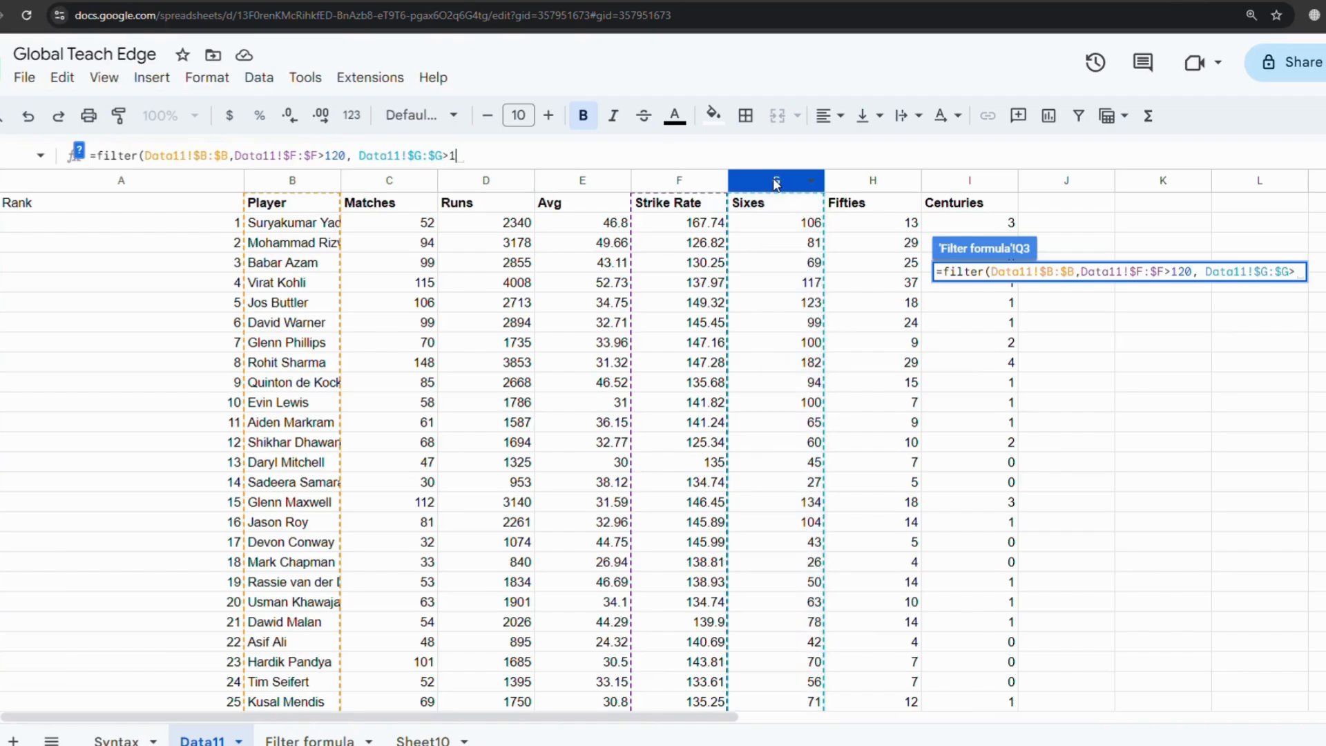
type("00,")
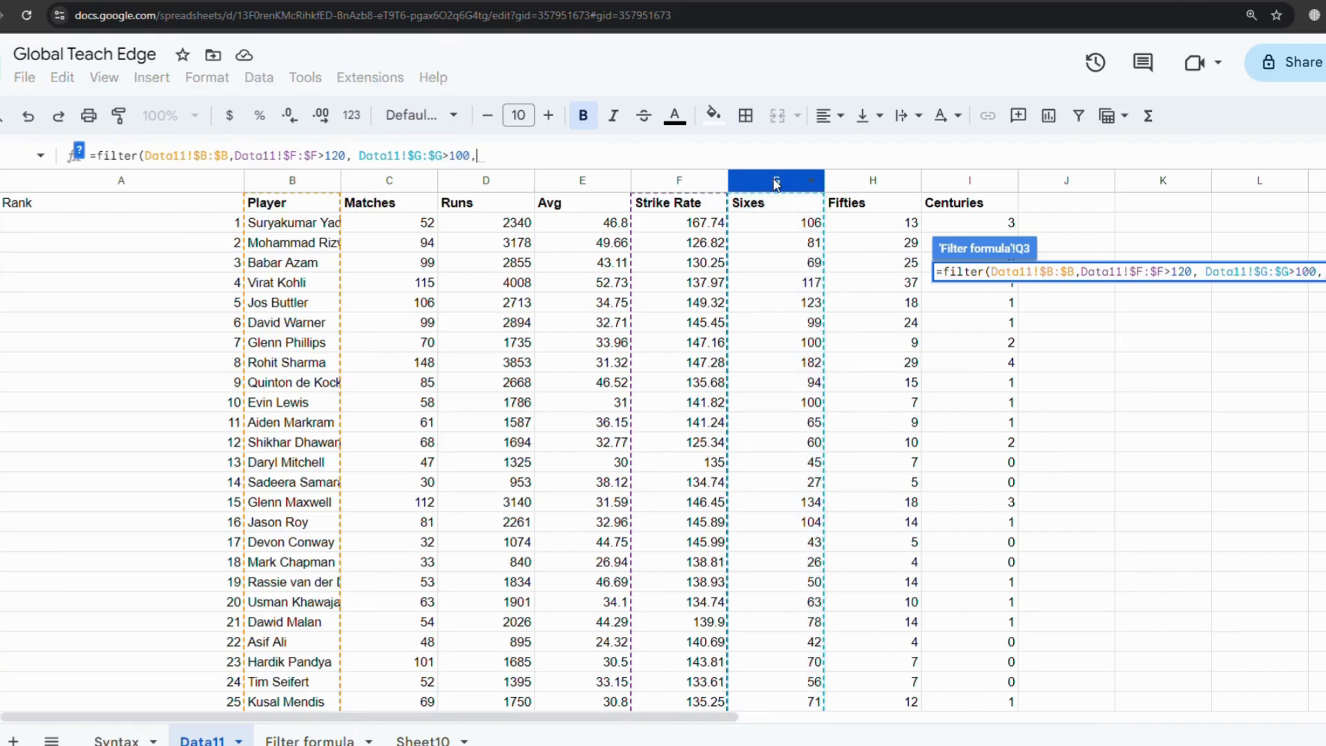
- Add the centuries condition Data11!$I:$I>=1 to the FILTER formula in Q3 and enter the formula
left_click(956, 180)
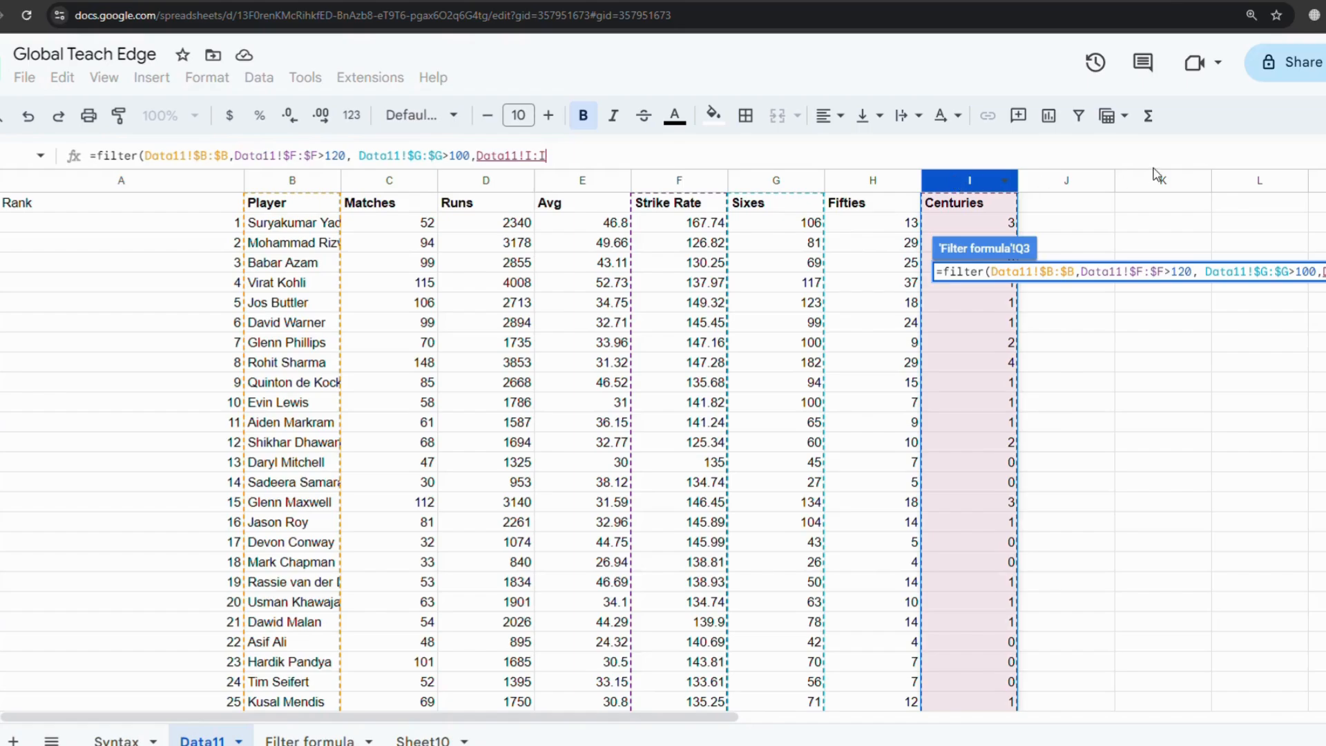
key("F4")
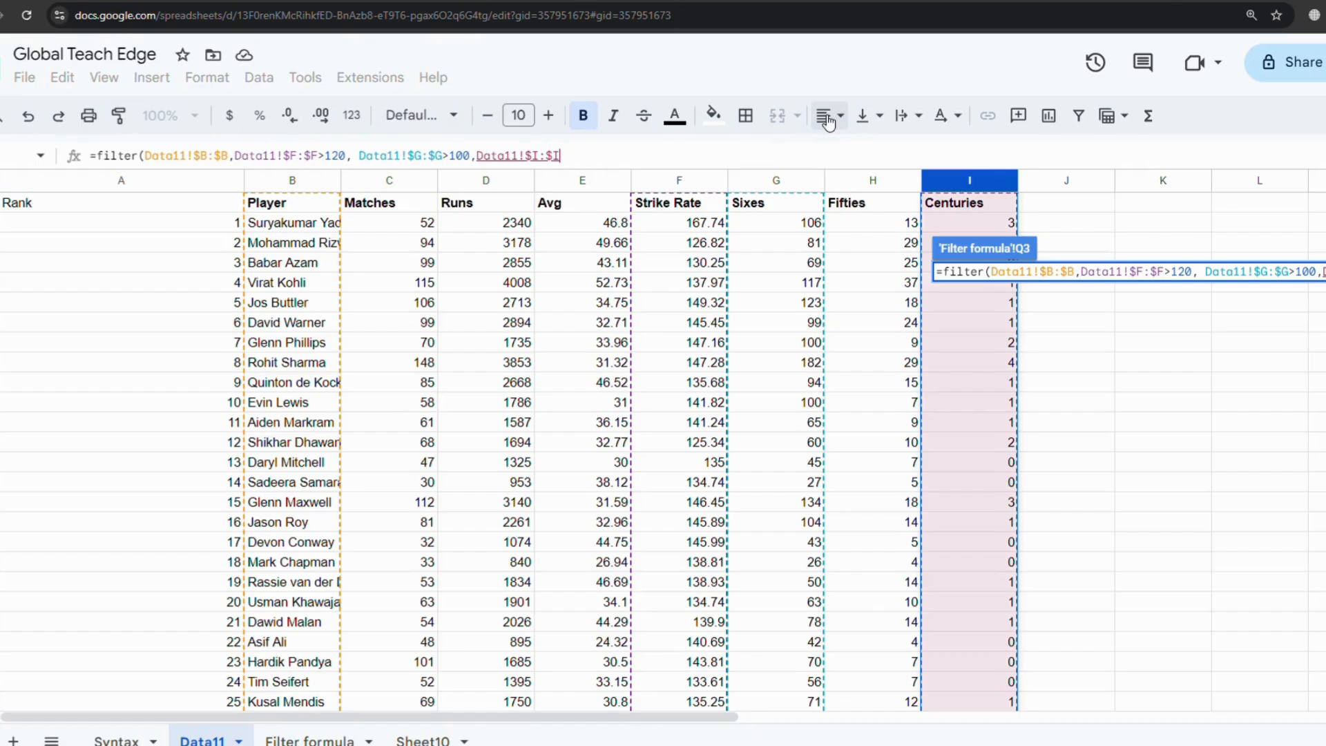
type(">1")
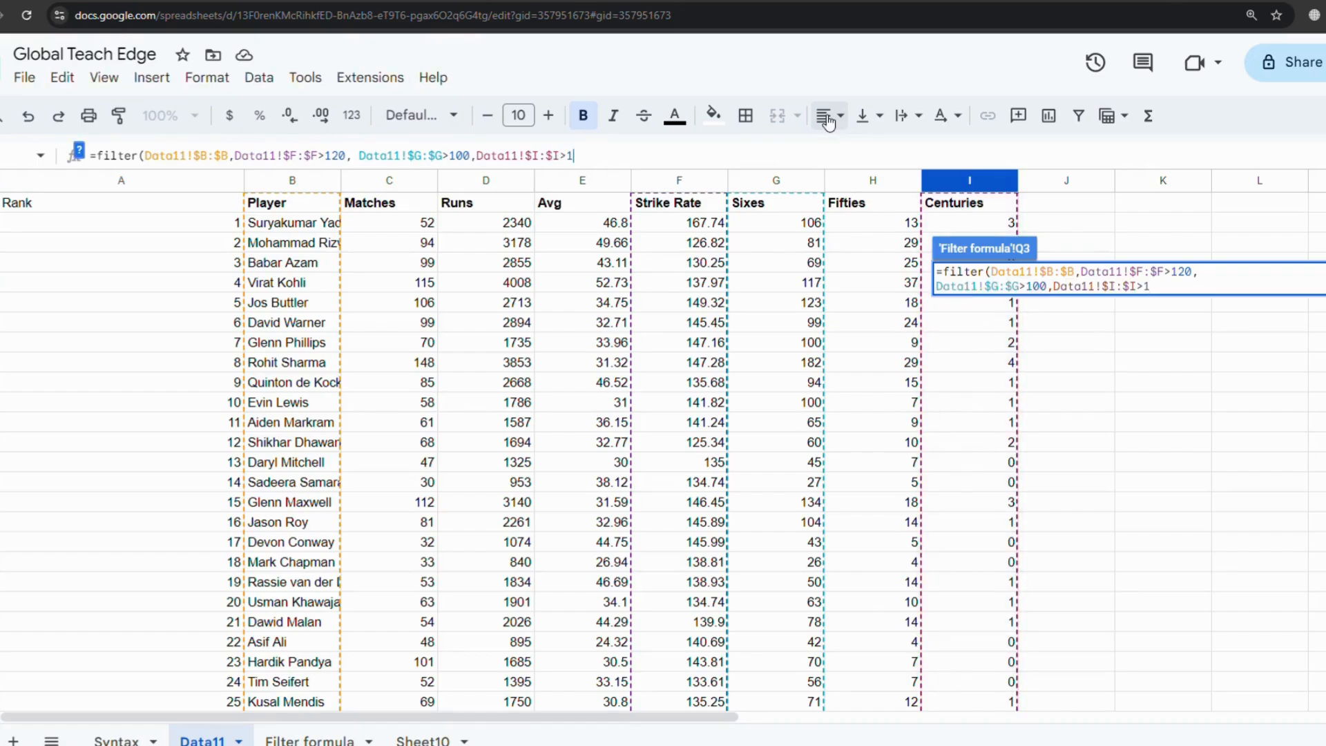
key("BackSpace")
type("=1)")
key("Return")
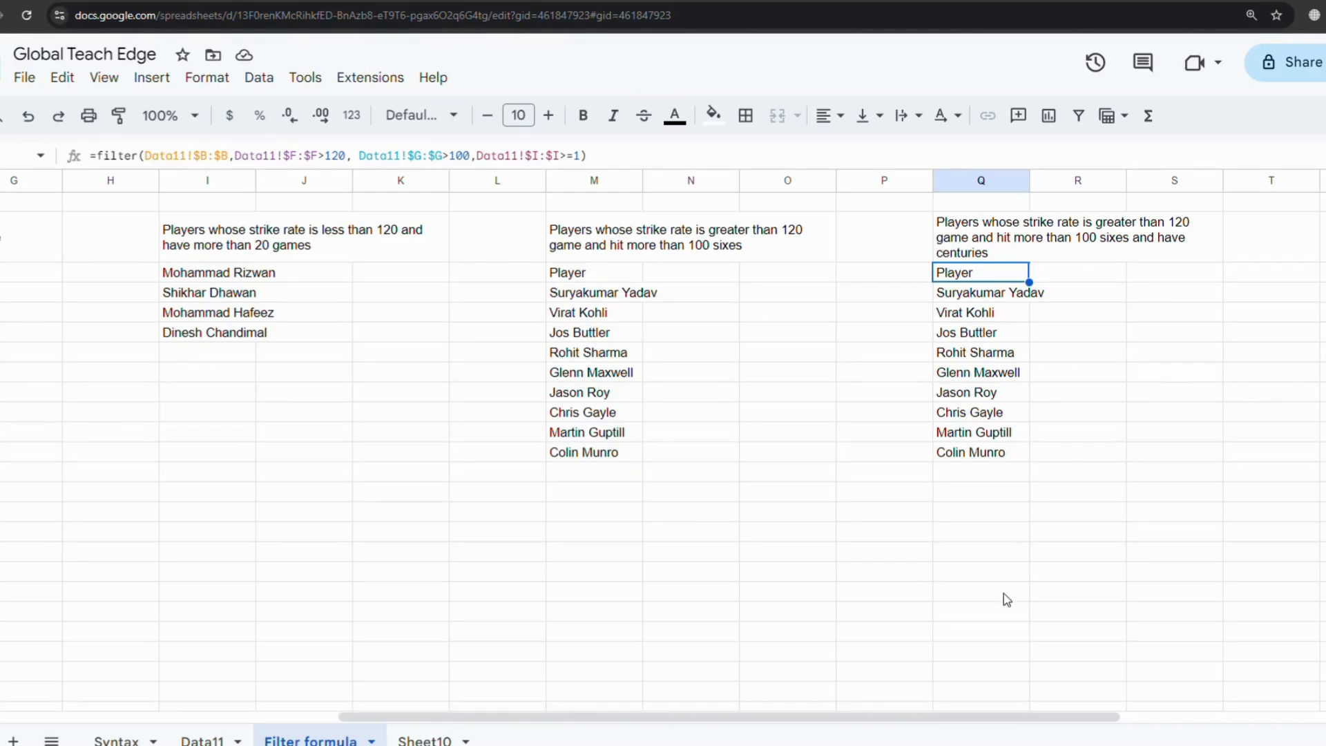
- Remove the word "game" from the heading on Sheet10 about strike rate above 120 and more than 100 sixes
left_click(424, 739)
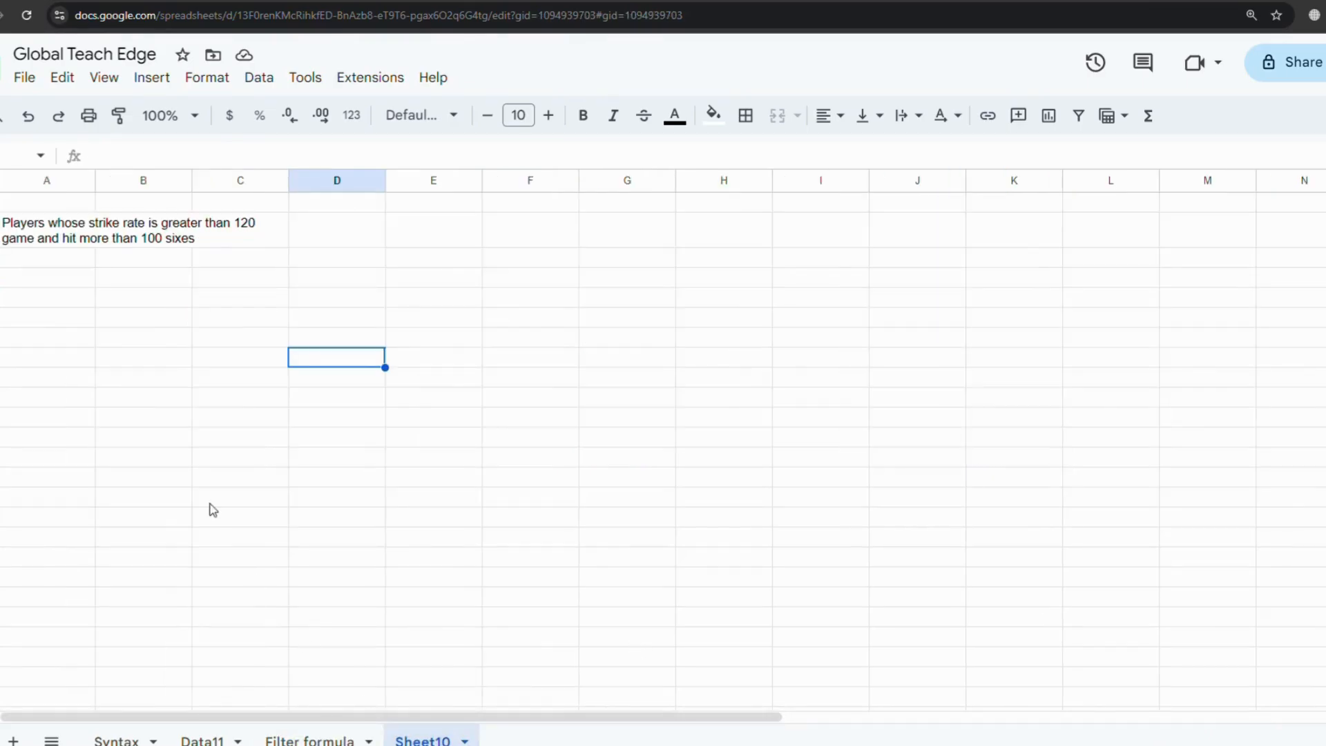
left_click(60, 264)
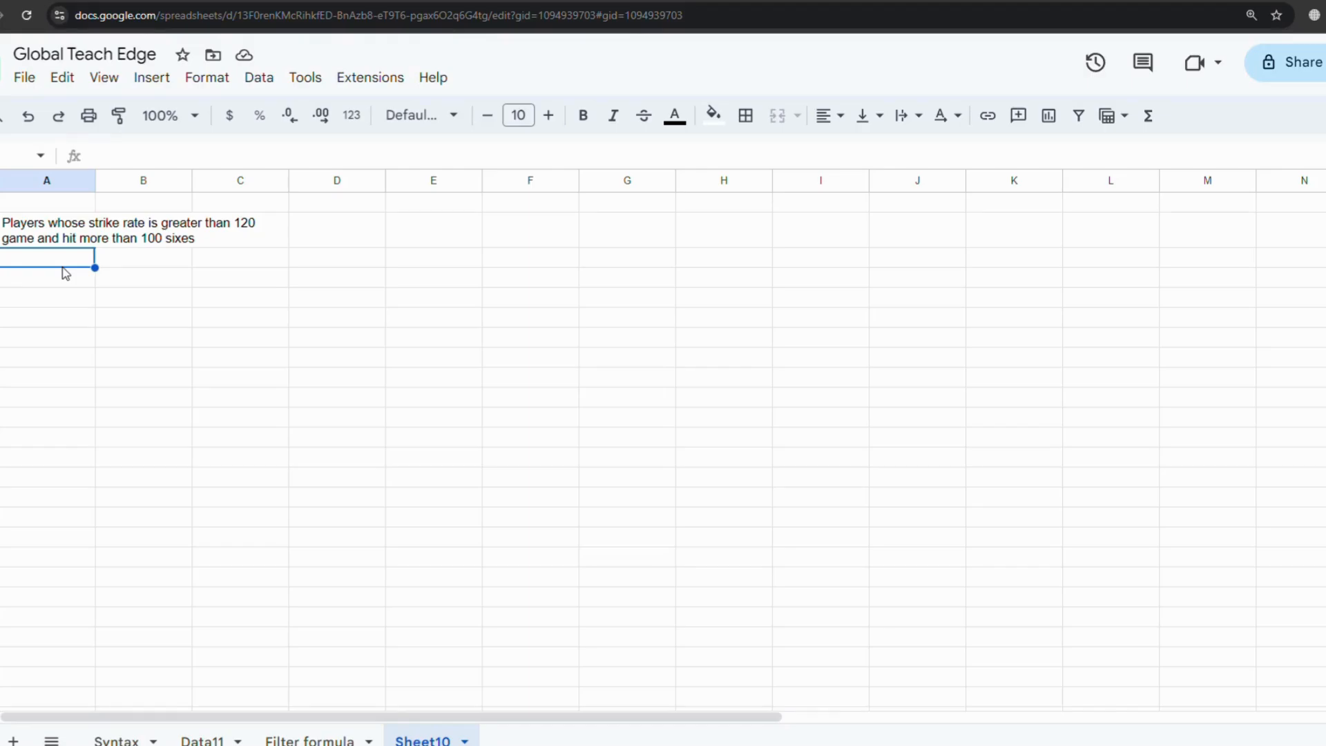
left_click(47, 242)
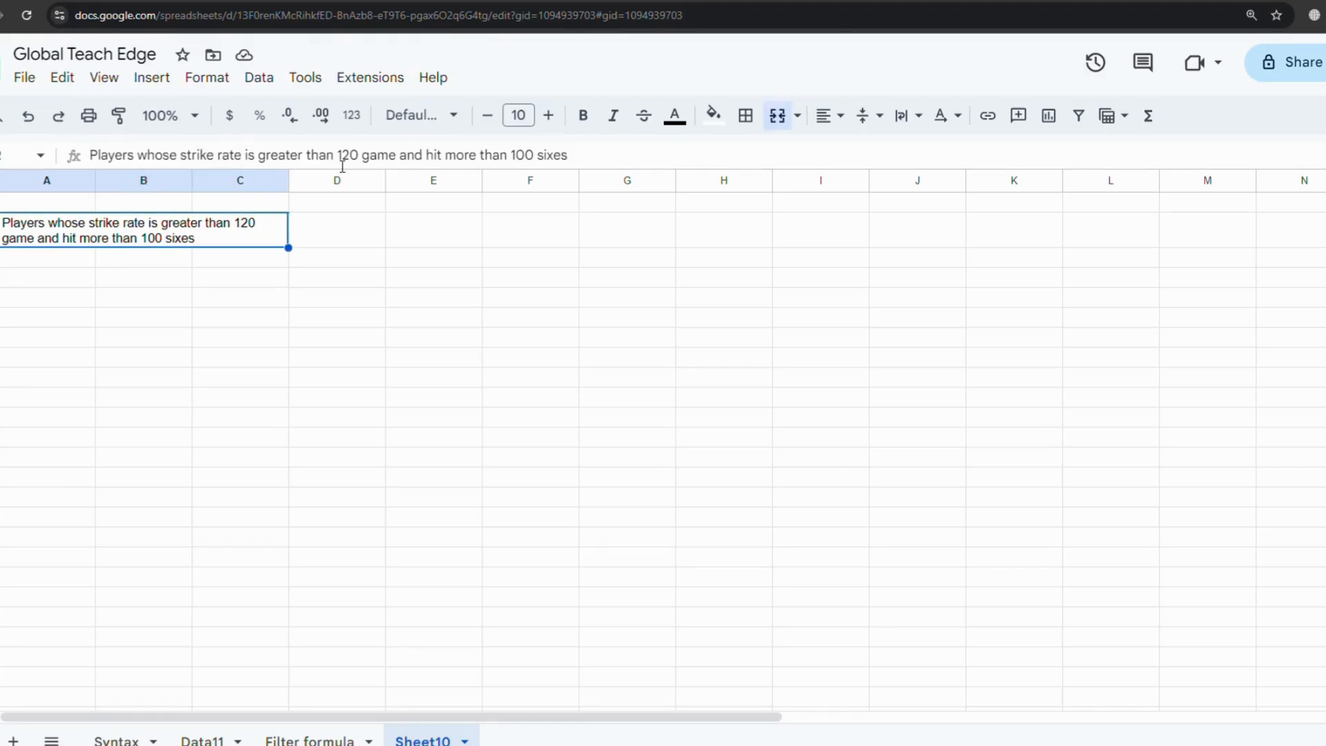
left_click(401, 164)
key("BackSpace")
key("BackSpace")
key("BackSpace")
key("BackSpace")
key("BackSpace")
left_click(580, 163)
key("Return")
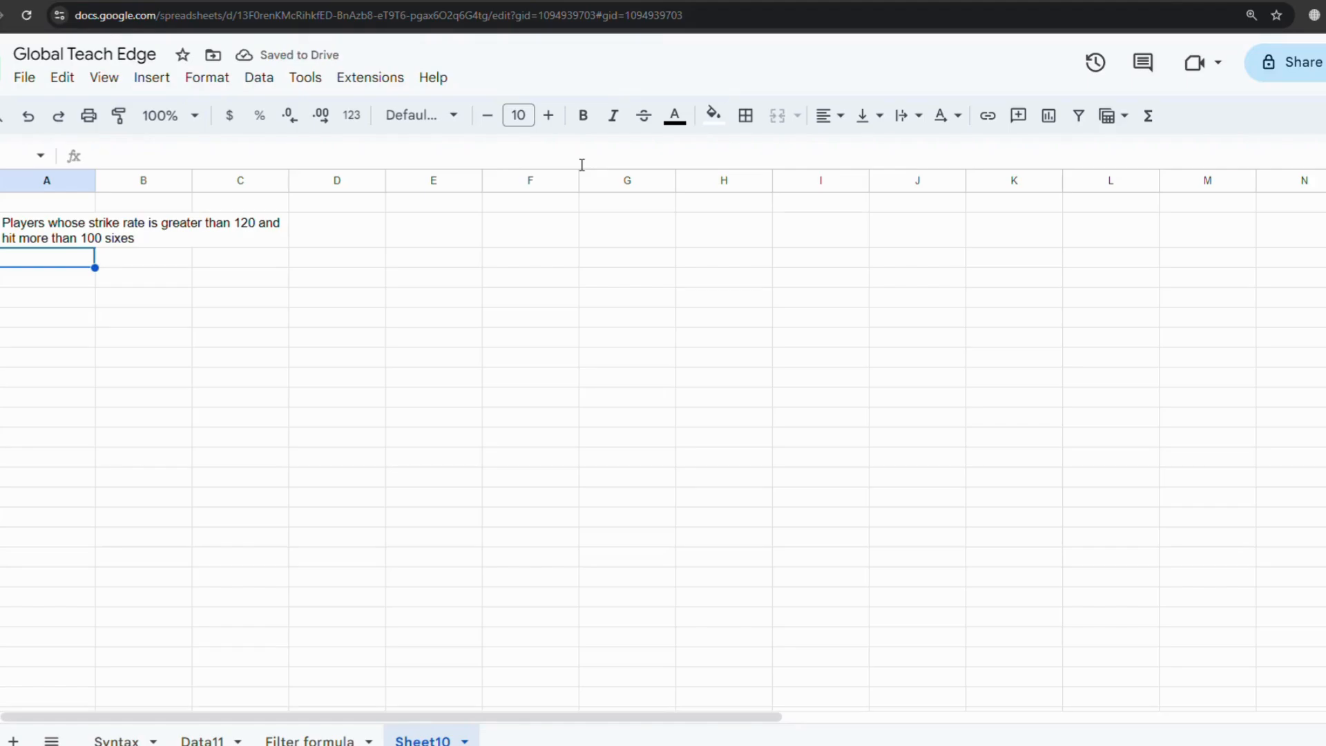
- Start a FILTER formula in cell A3 of Sheet10 that returns all player data columns, using the absolute range Data11!$A:$I
type("=")
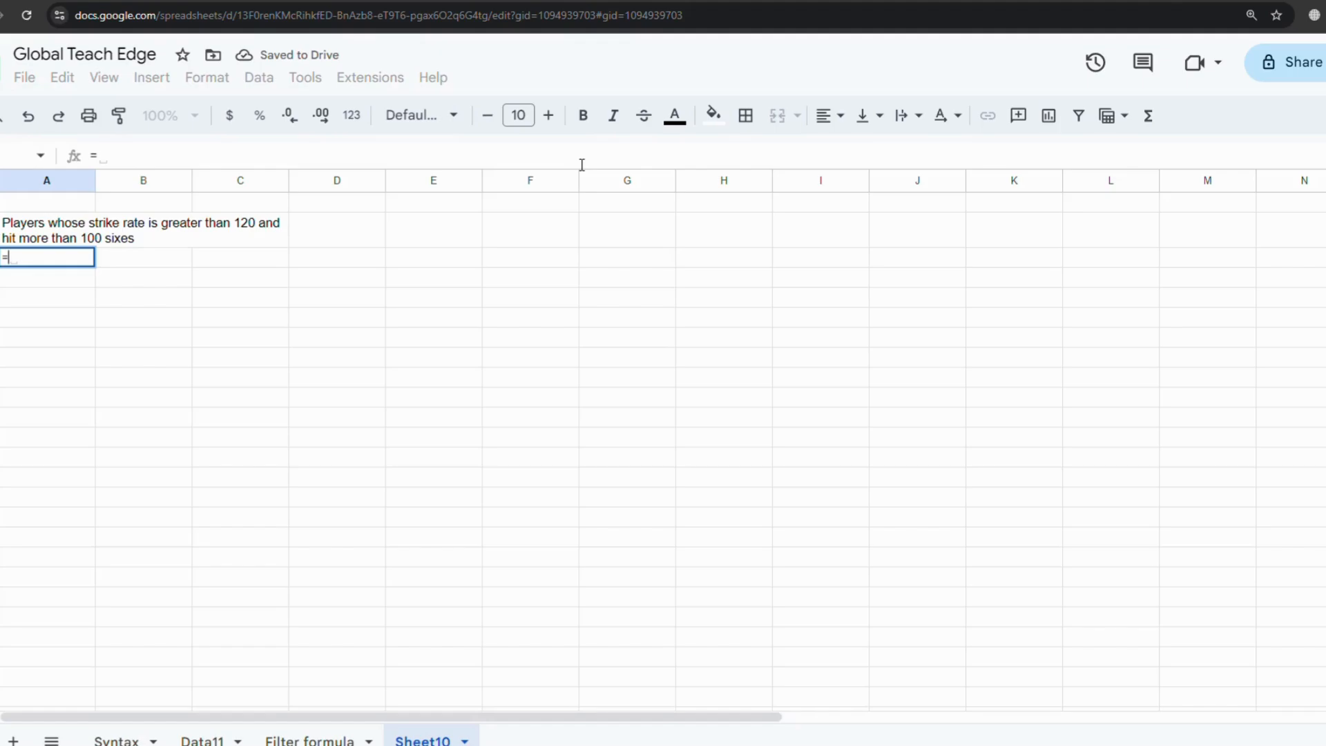
type("filter(")
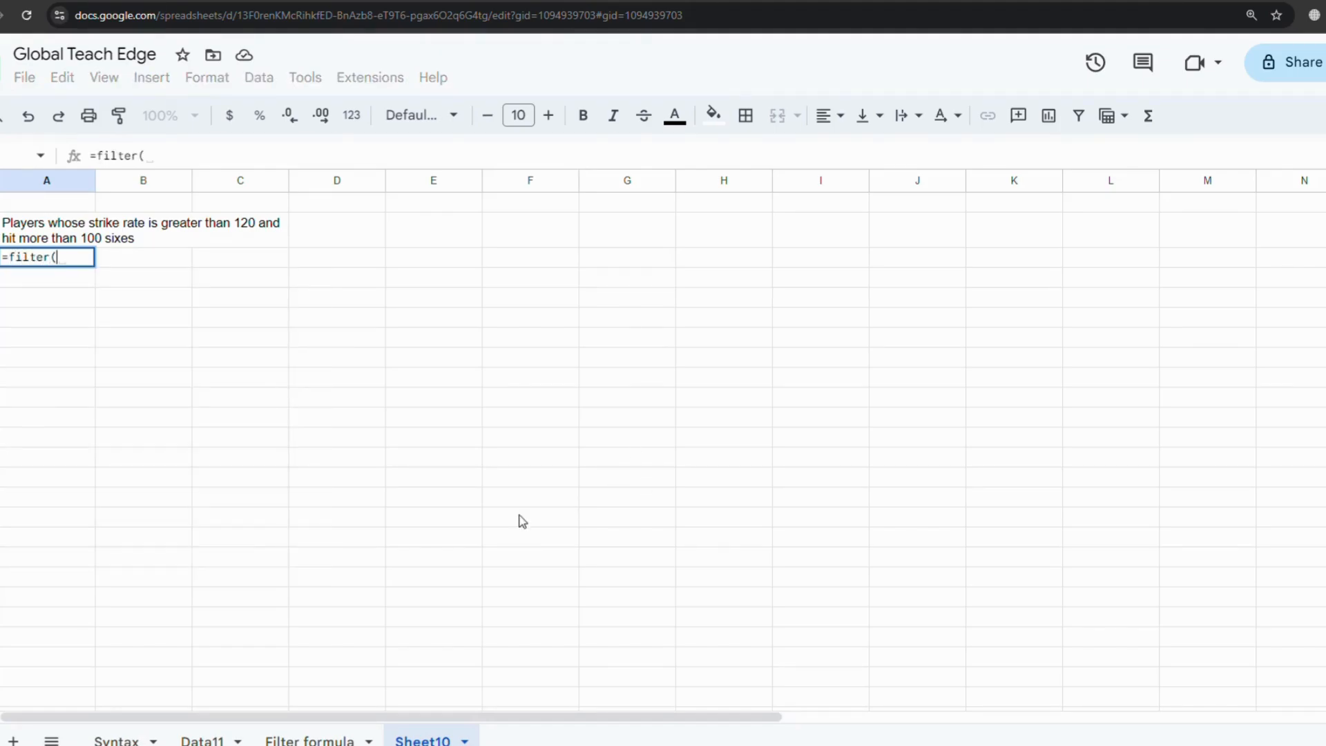
left_click(204, 740)
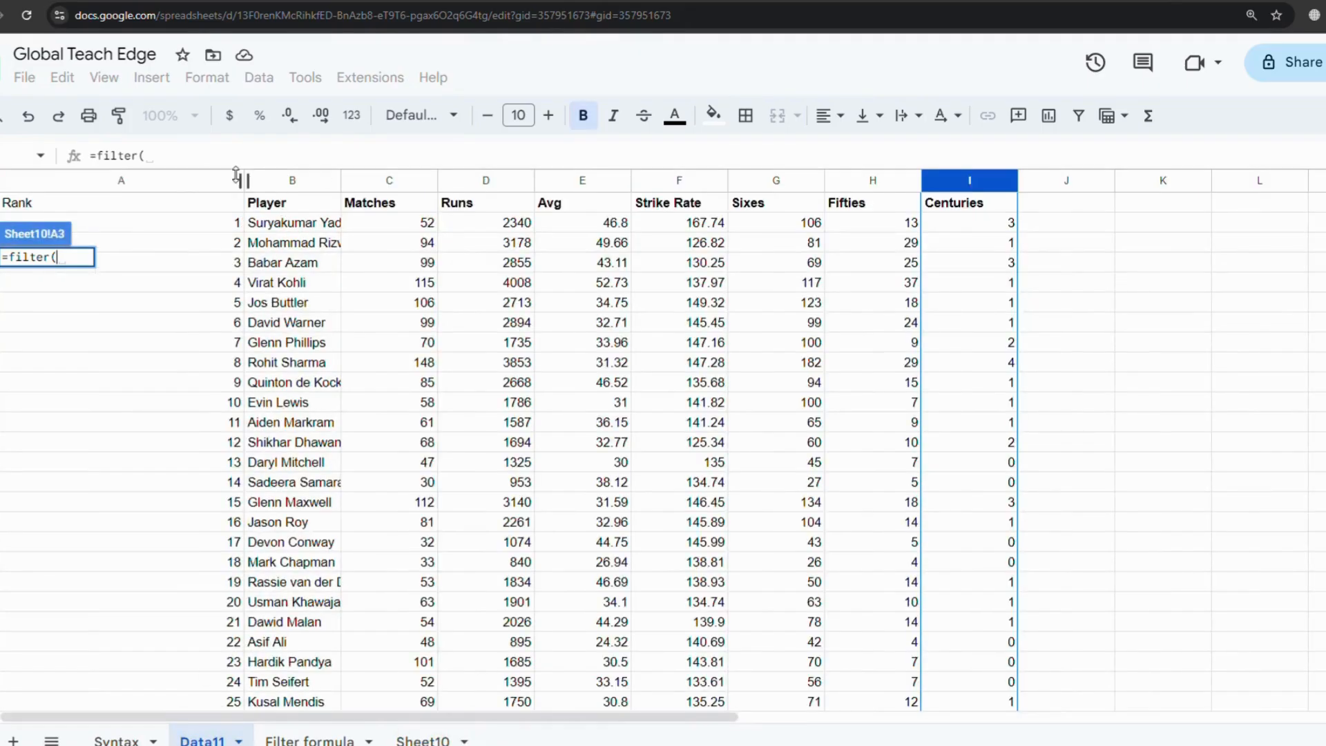
left_click(212, 180)
key("shift+Right")
key("shift+Right")
key("shift+Right")
key("shift+Right")
key("shift+Right")
key("shift+Right")
key("shift+Right")
key("shift+Right")
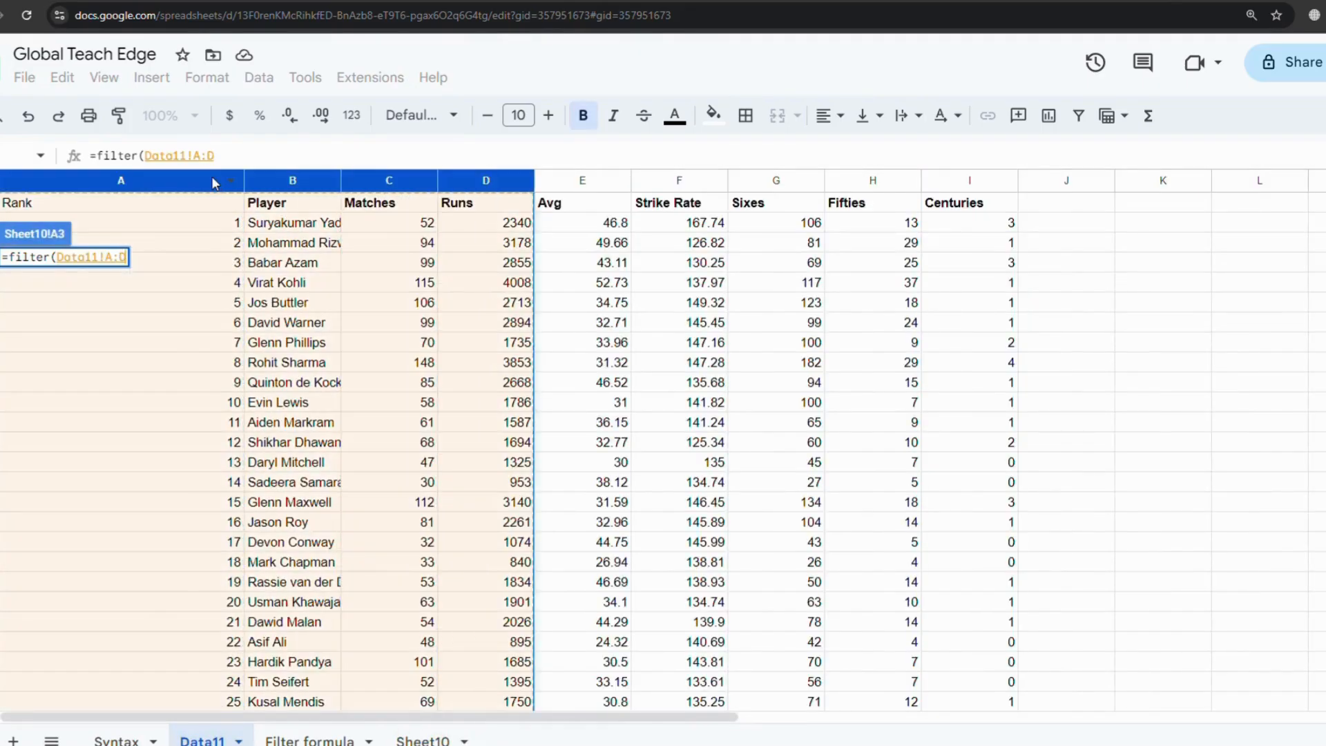
key("F4")
type(",")
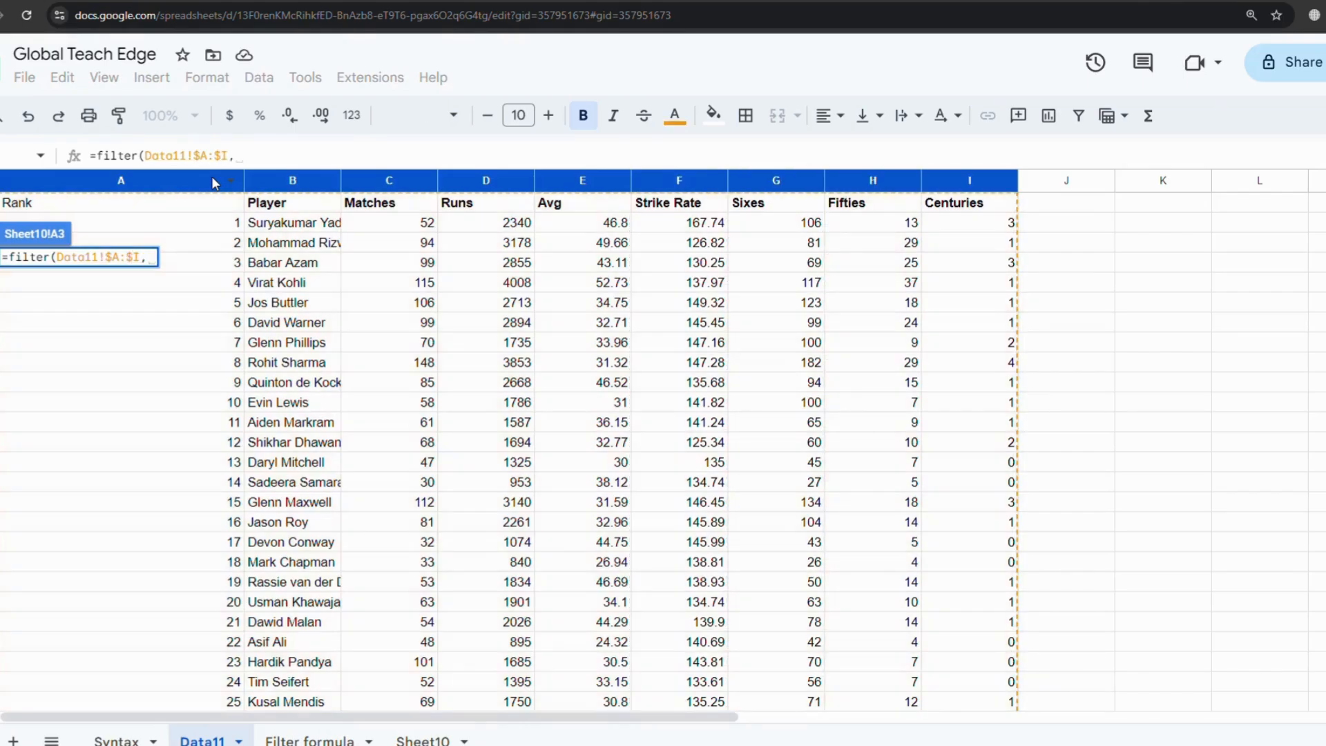
- Add the strike rate condition Data11!$F:$F>120 to the FILTER formula in A3 of Sheet10
left_click(422, 739)
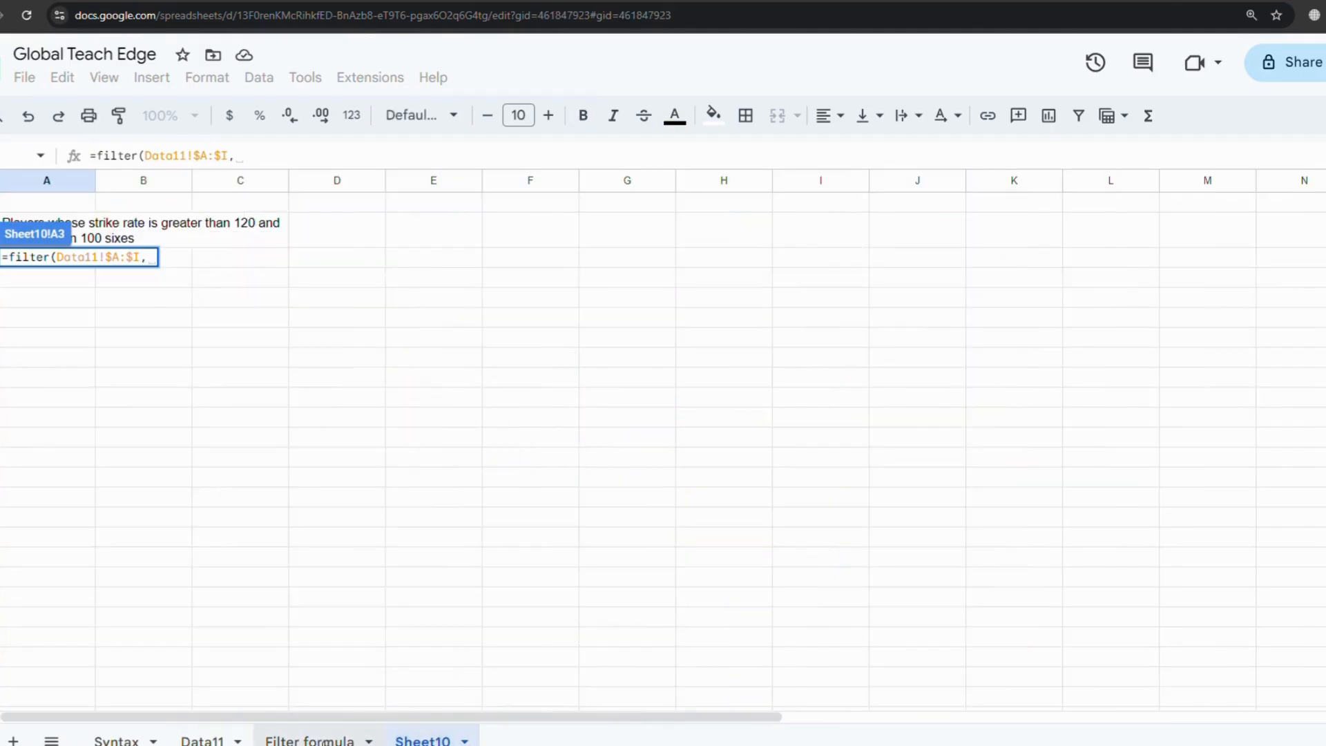
left_click(310, 739)
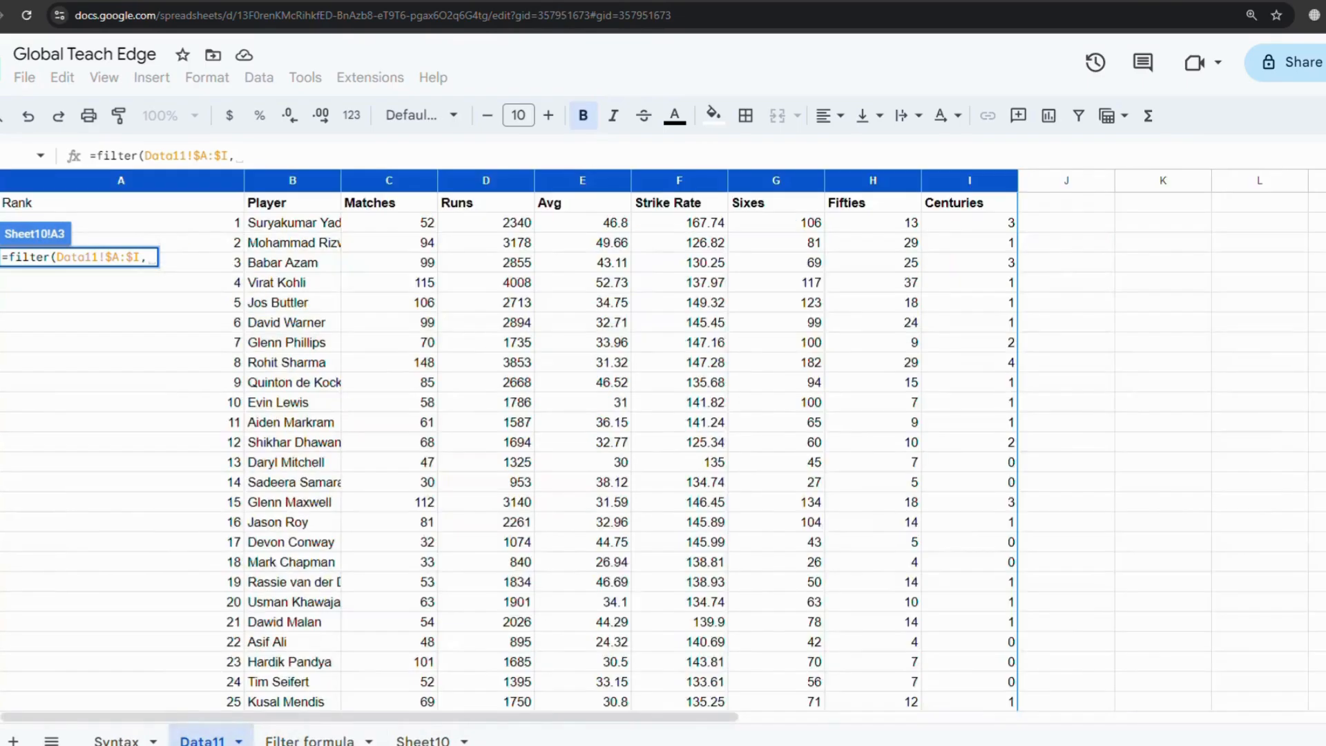
left_click(675, 178)
key("F4")
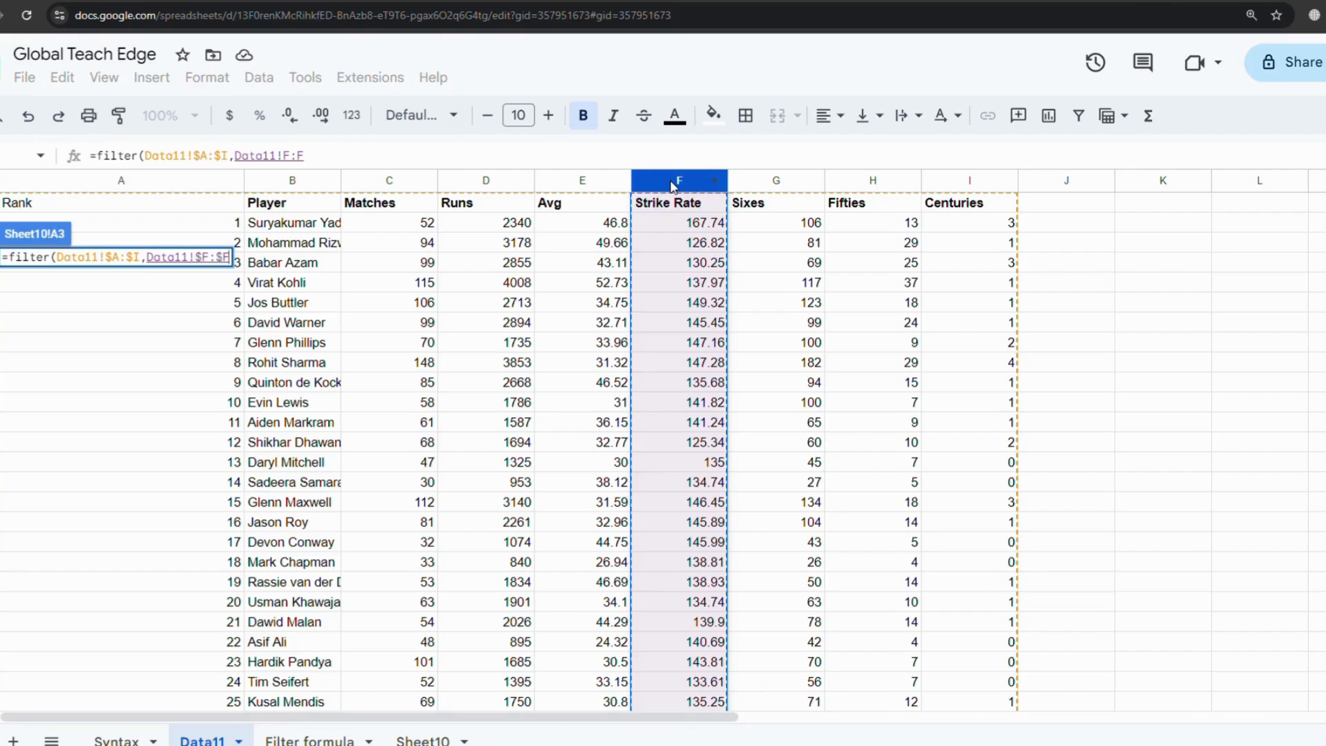
type(">")
type("20")
key("BackSpace")
key("BackSpace")
type("1")
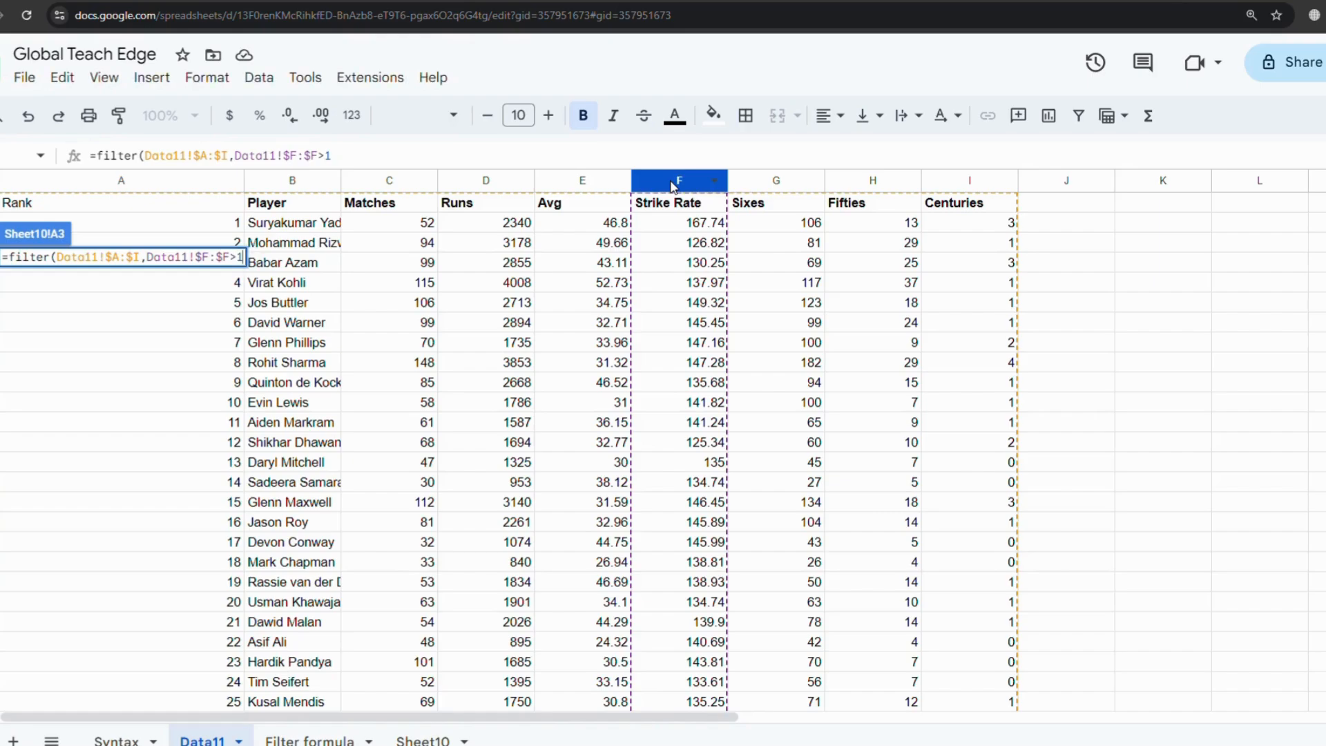
type("20,")
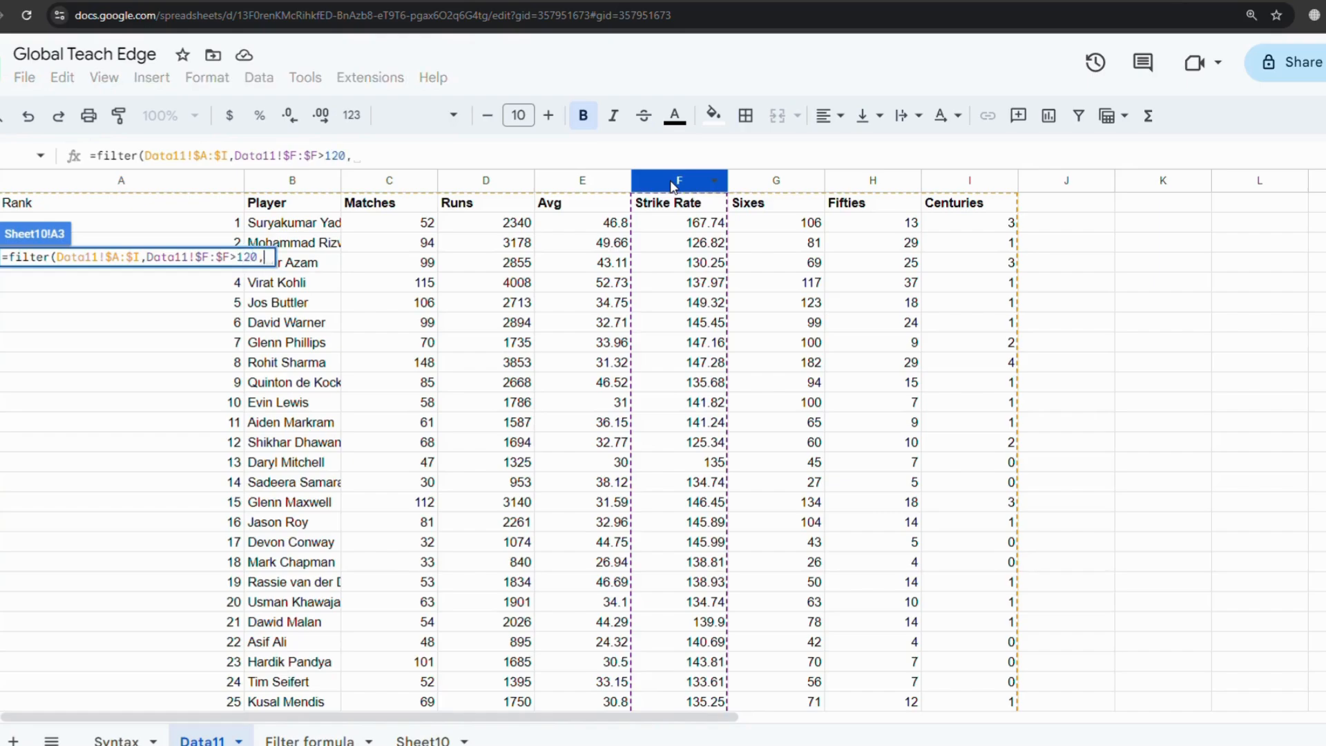
- Add the sixes condition Data11!$G:$G>100 to the FILTER formula in A3 of Sheet10 and enter the formula
left_click(777, 183)
key("F4")
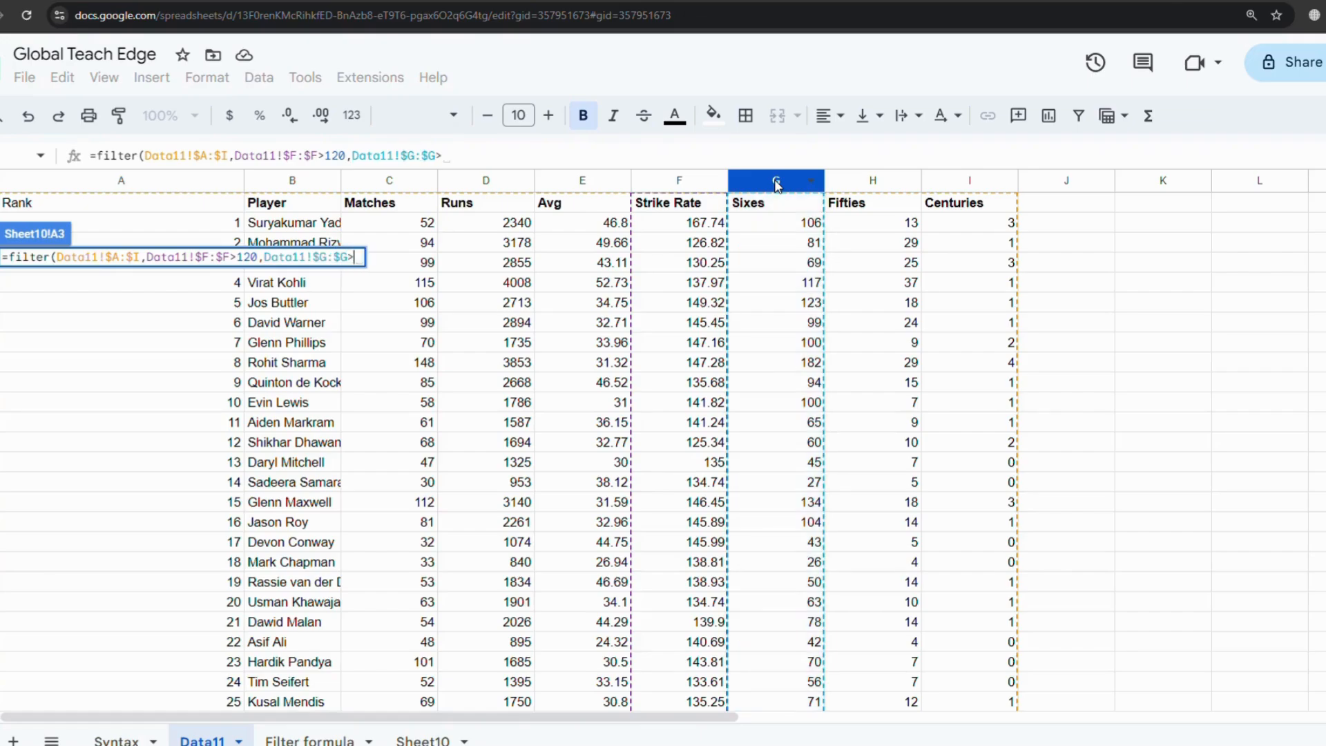
type(">100)")
key("Return")
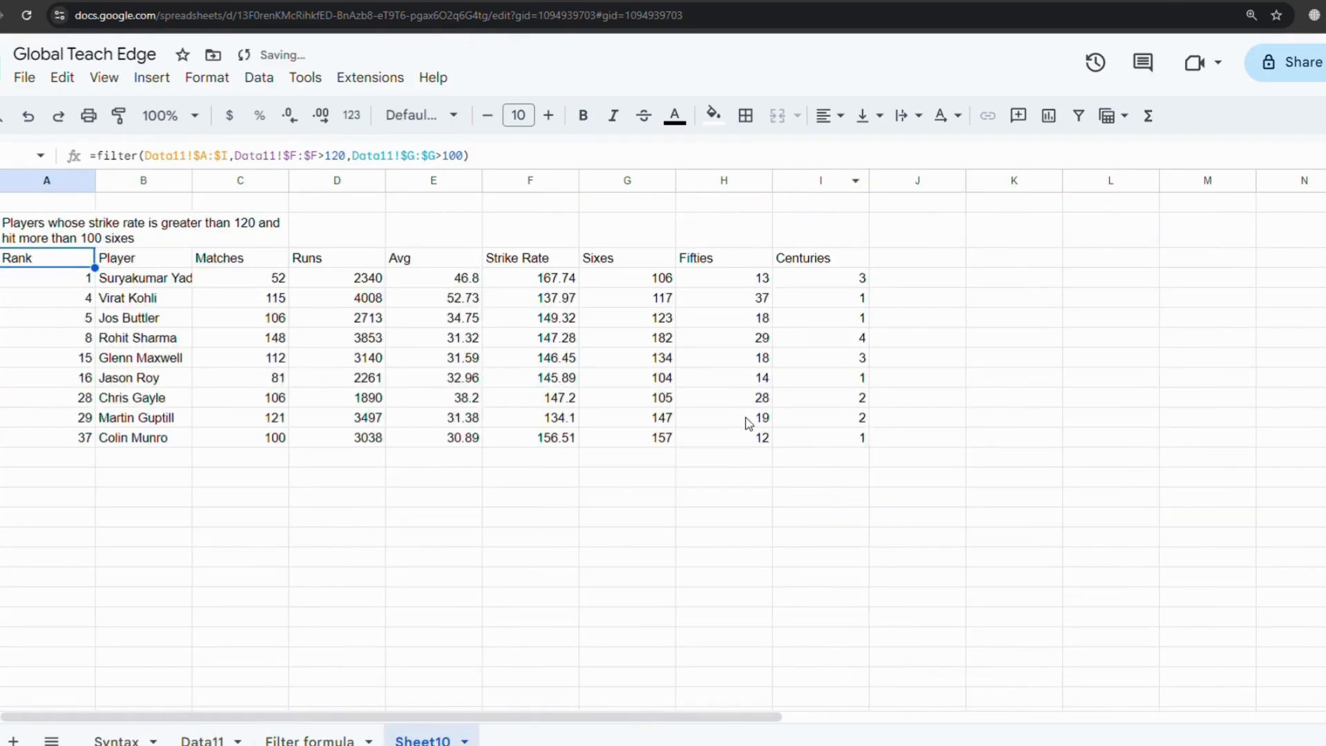